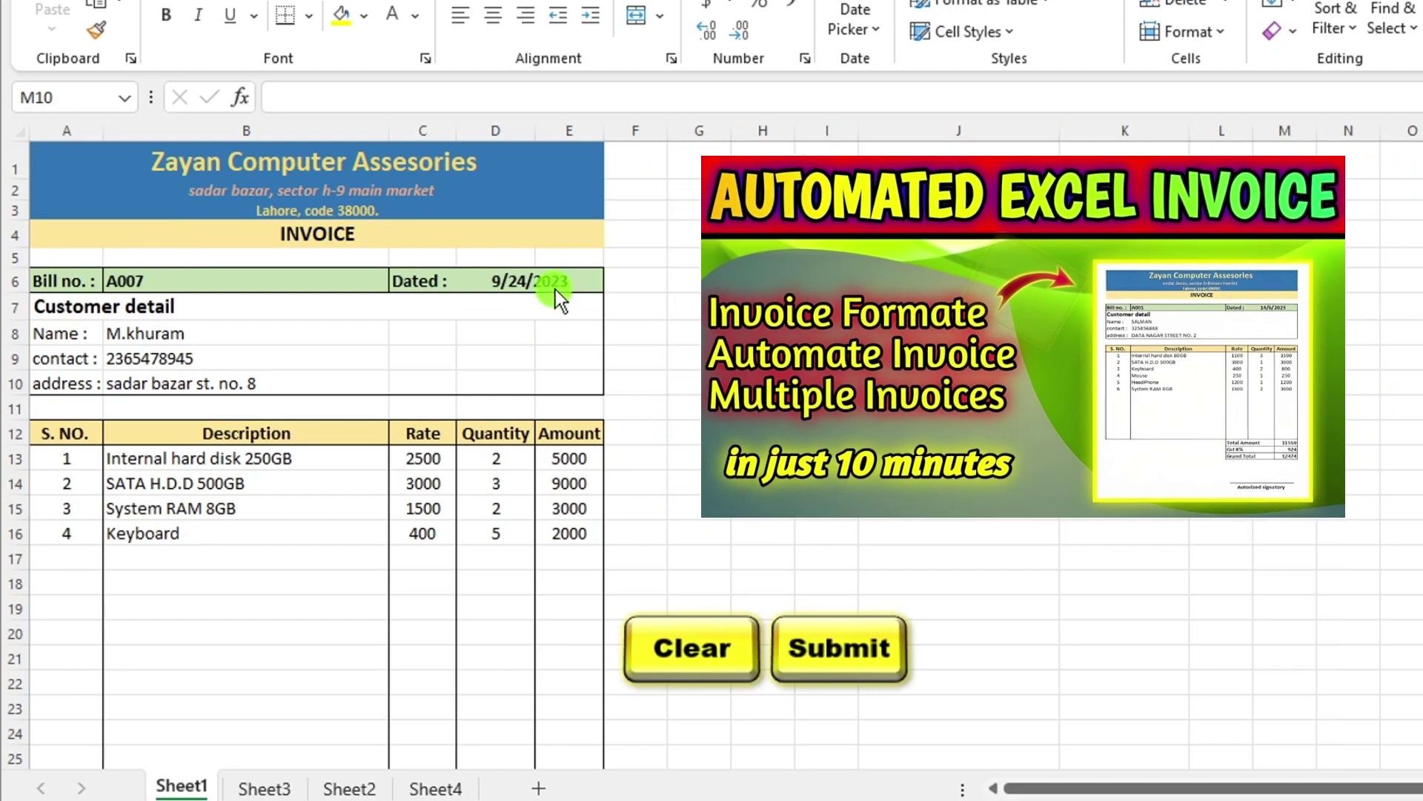
Set the invoice date in D6 to 9/30/2023 with the date picker.
{"action": "left_click", "coordinate": [559, 285]}
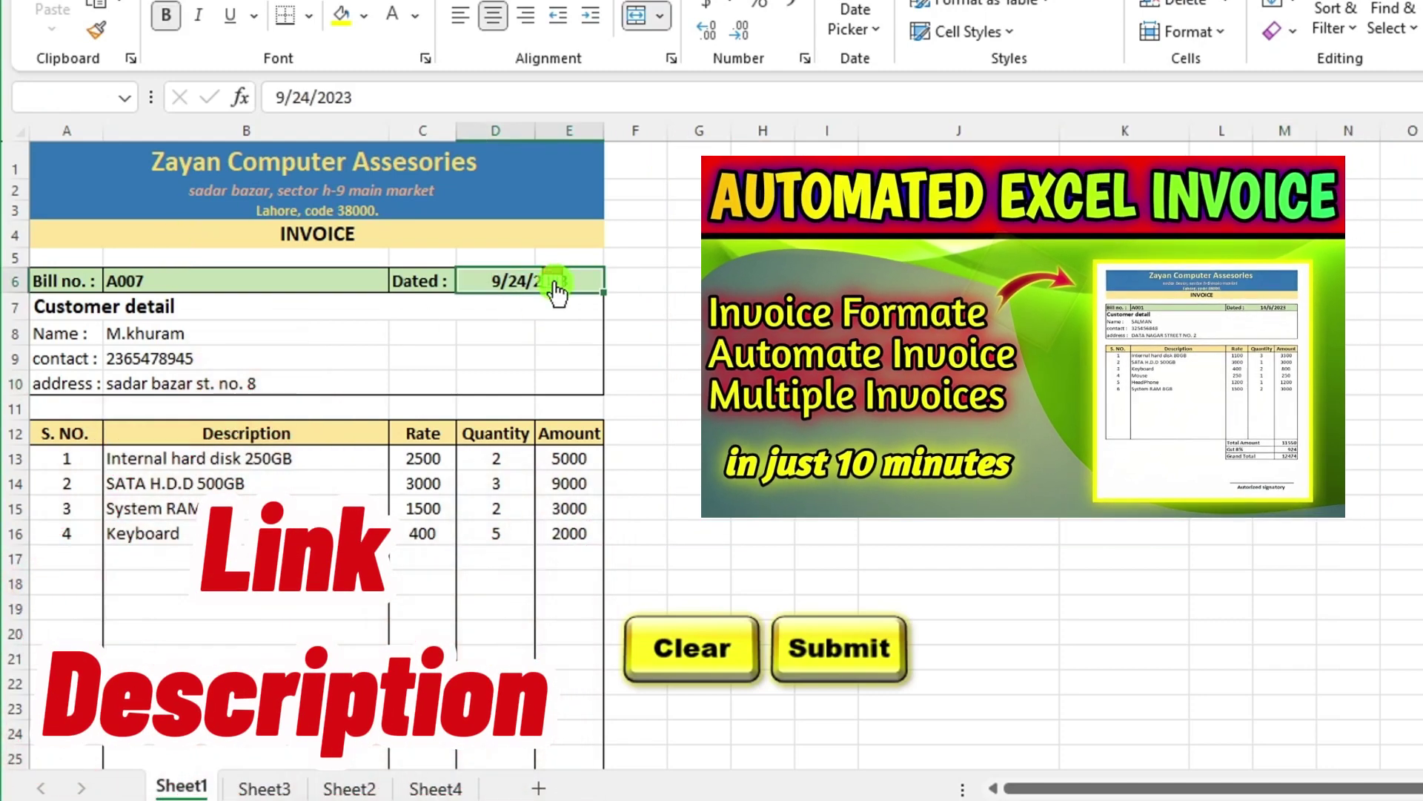
{"action": "left_click", "coordinate": [549, 282]}
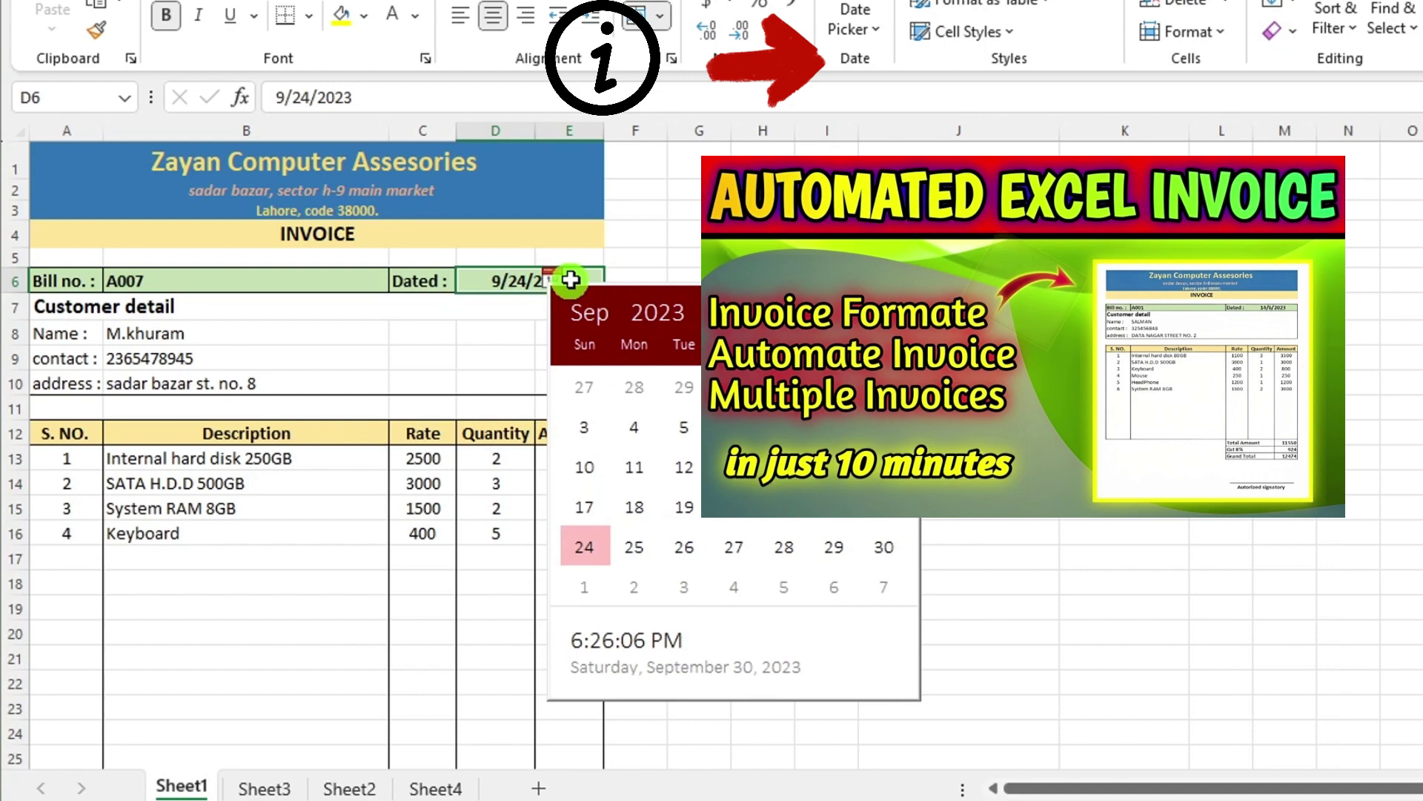
{"action": "left_click", "coordinate": [667, 271]}
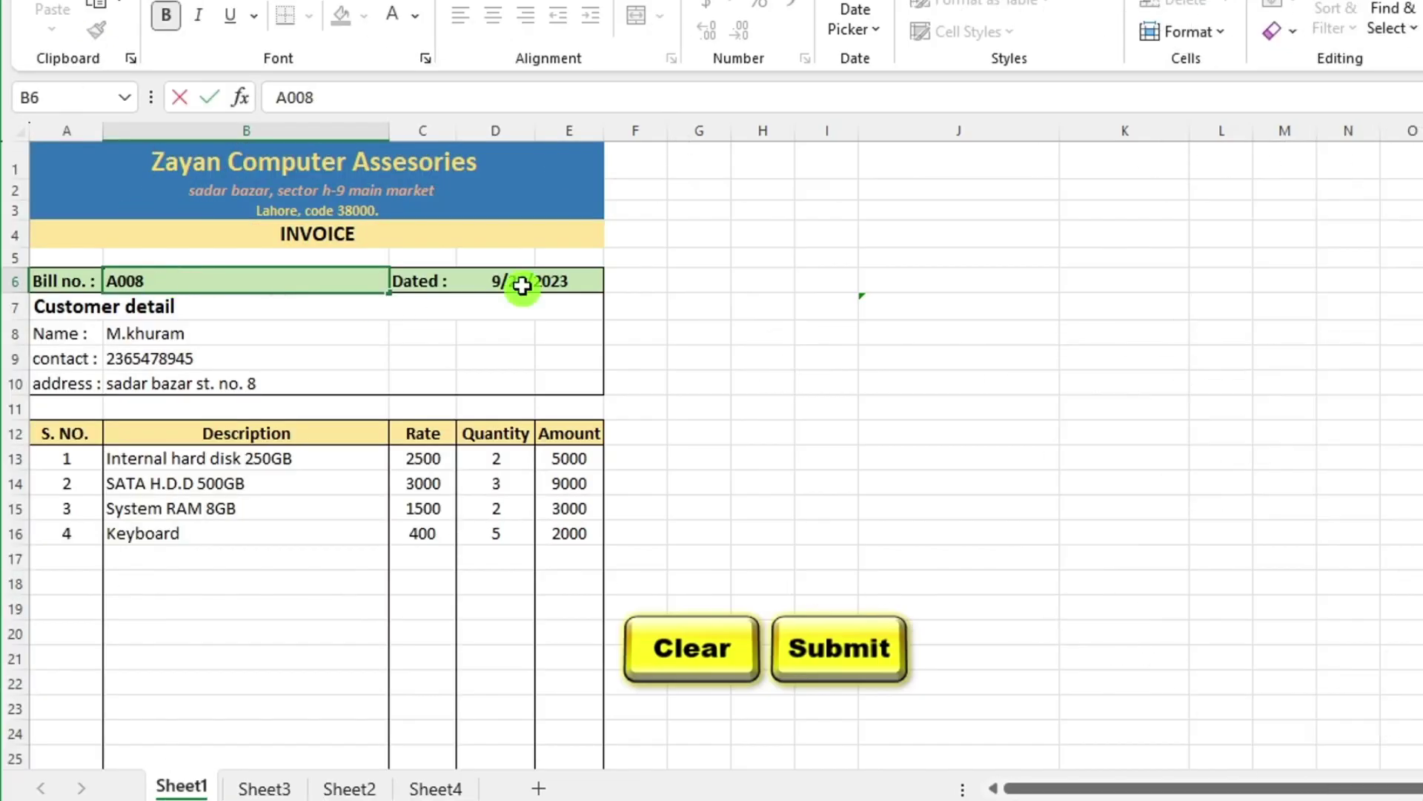
{"action": "left_click", "coordinate": [527, 279]}
{"action": "left_click", "coordinate": [552, 279]}
{"action": "left_click", "coordinate": [887, 540]}
Enter the new customer's name, contact number and address in B8:B10.
{"action": "left_click", "coordinate": [208, 342]}
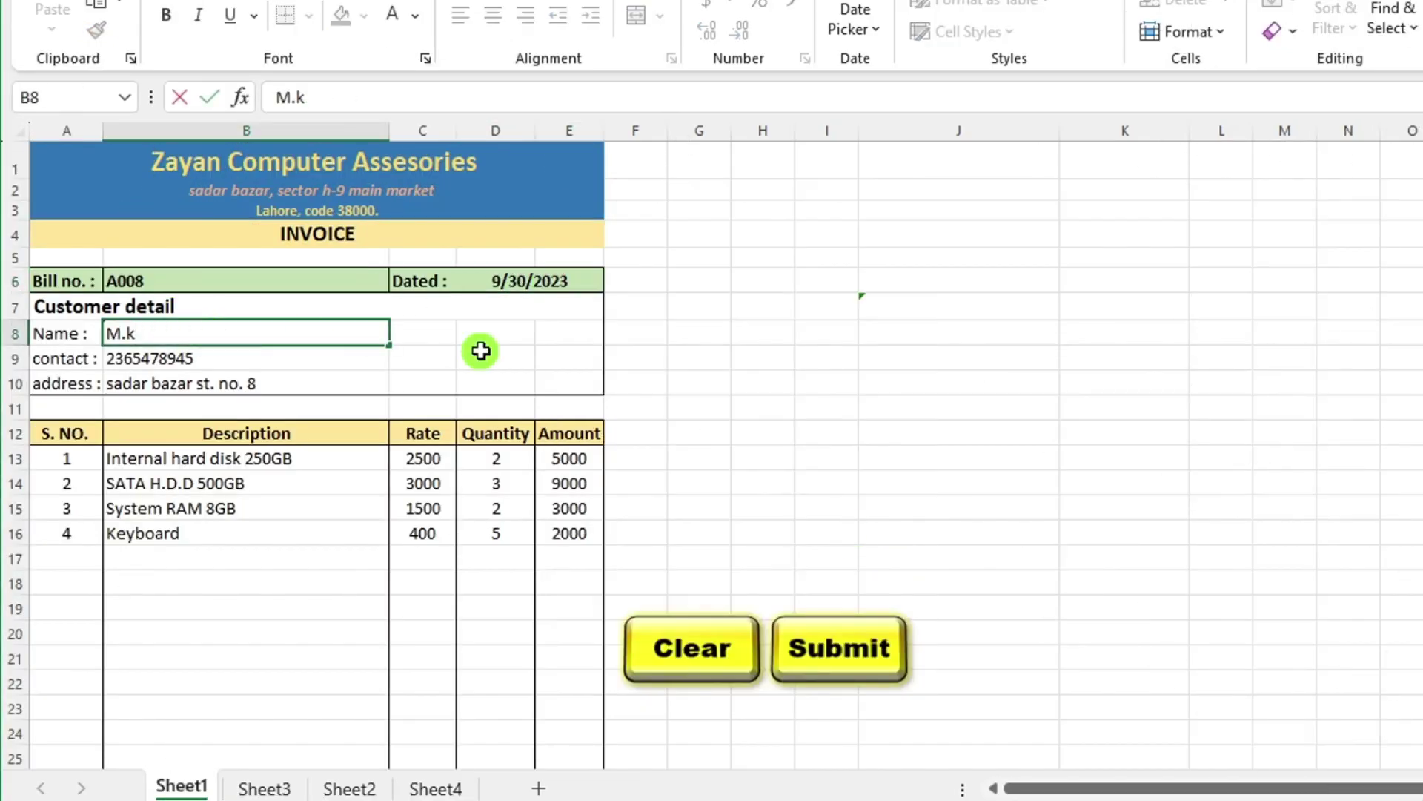
{"action": "left_click", "coordinate": [298, 359]}
{"action": "key", "text": "Return"}
{"action": "type", "text": "sadar"}
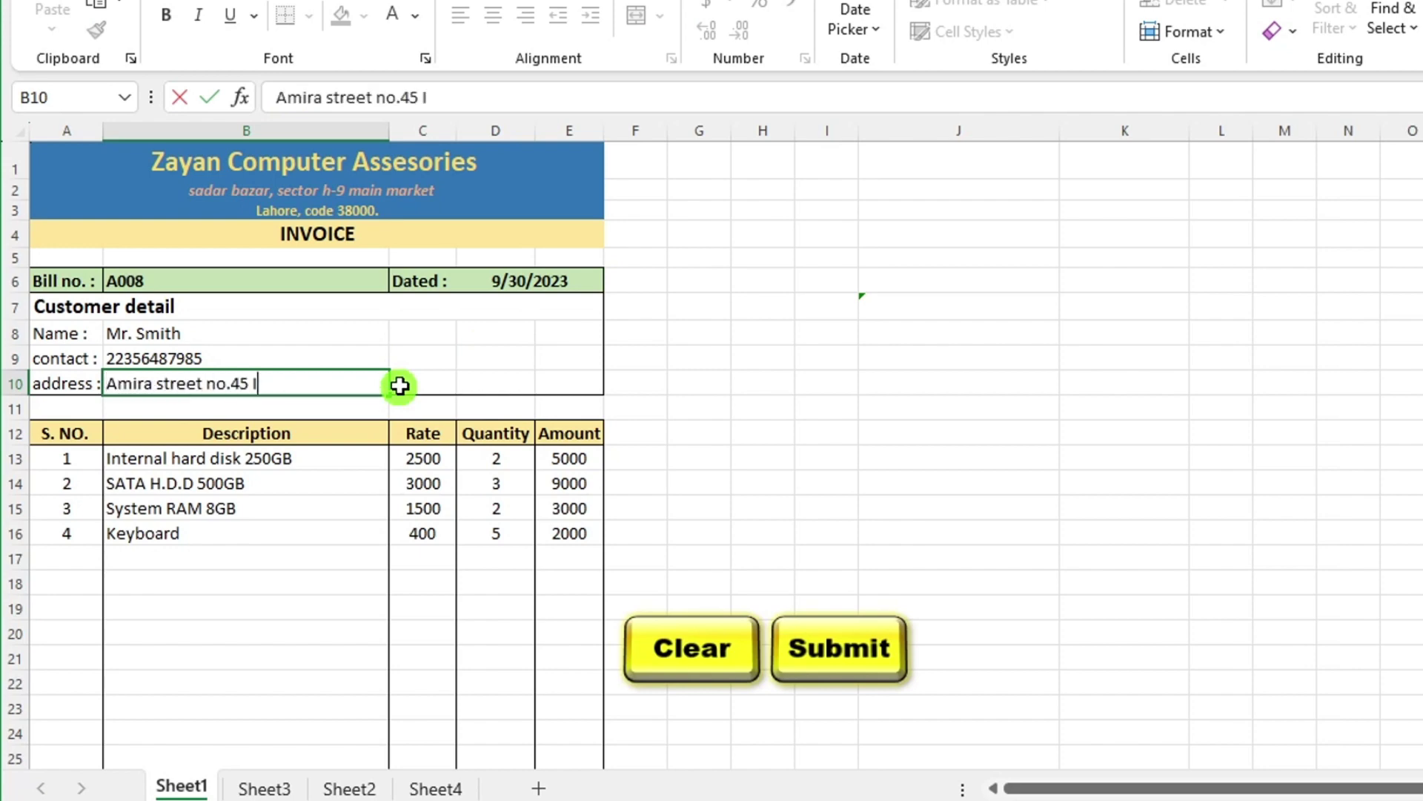
Choose items SATA H.D.D 500GB, System RAM 8GB, Keyboard and SATA H.D.D 500GB in rows 13-16.
{"action": "left_click", "coordinate": [399, 458]}
{"action": "left_click", "coordinate": [215, 479]}
{"action": "left_click", "coordinate": [399, 483]}
{"action": "left_click", "coordinate": [223, 527]}
{"action": "left_click", "coordinate": [398, 508]}
{"action": "left_click", "coordinate": [222, 563]}
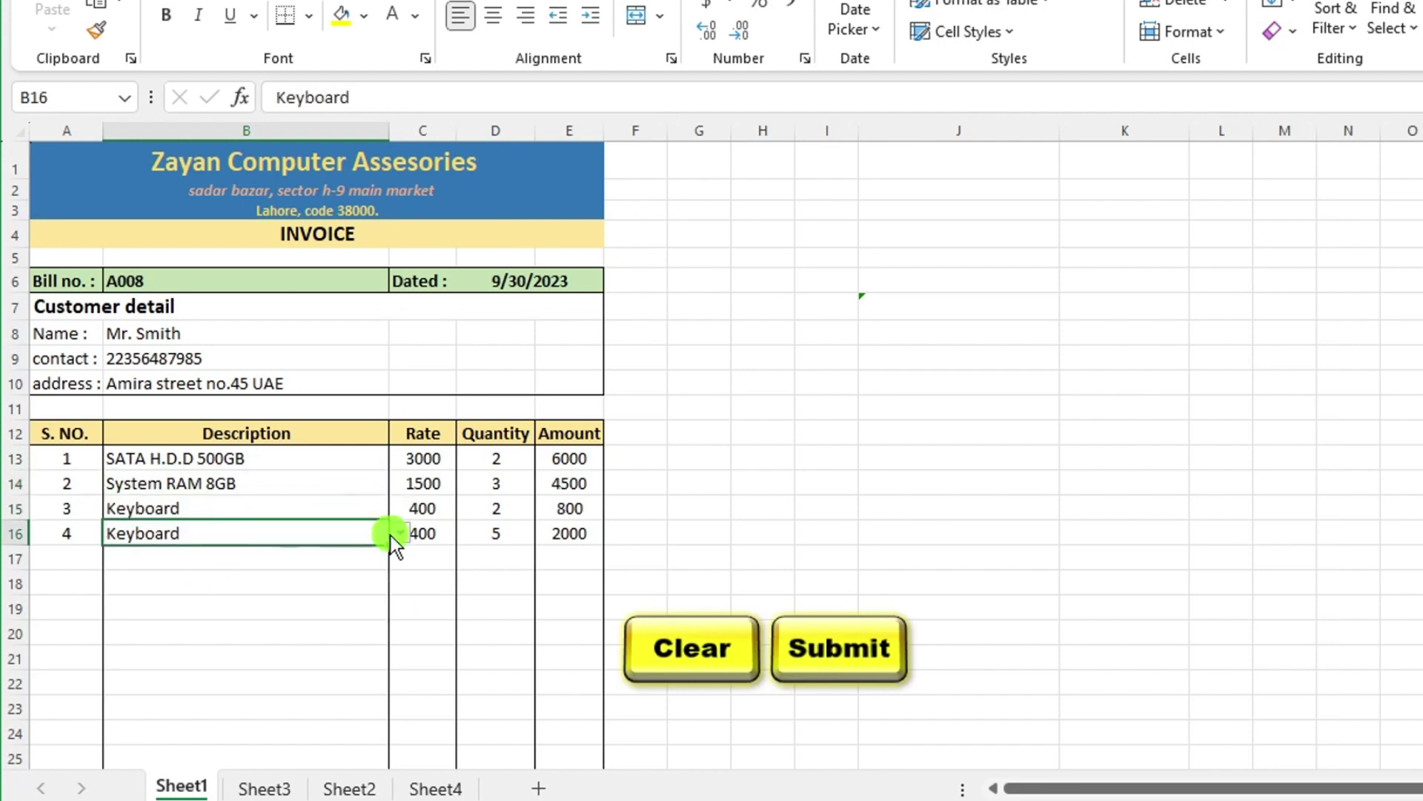
{"action": "left_click", "coordinate": [399, 533]}
{"action": "left_click", "coordinate": [222, 555]}
{"action": "scroll", "coordinate": [518, 552], "scroll_direction": "down", "scroll_amount": 1}
{"action": "scroll", "coordinate": [289, 565], "scroll_direction": "up", "scroll_amount": 1}
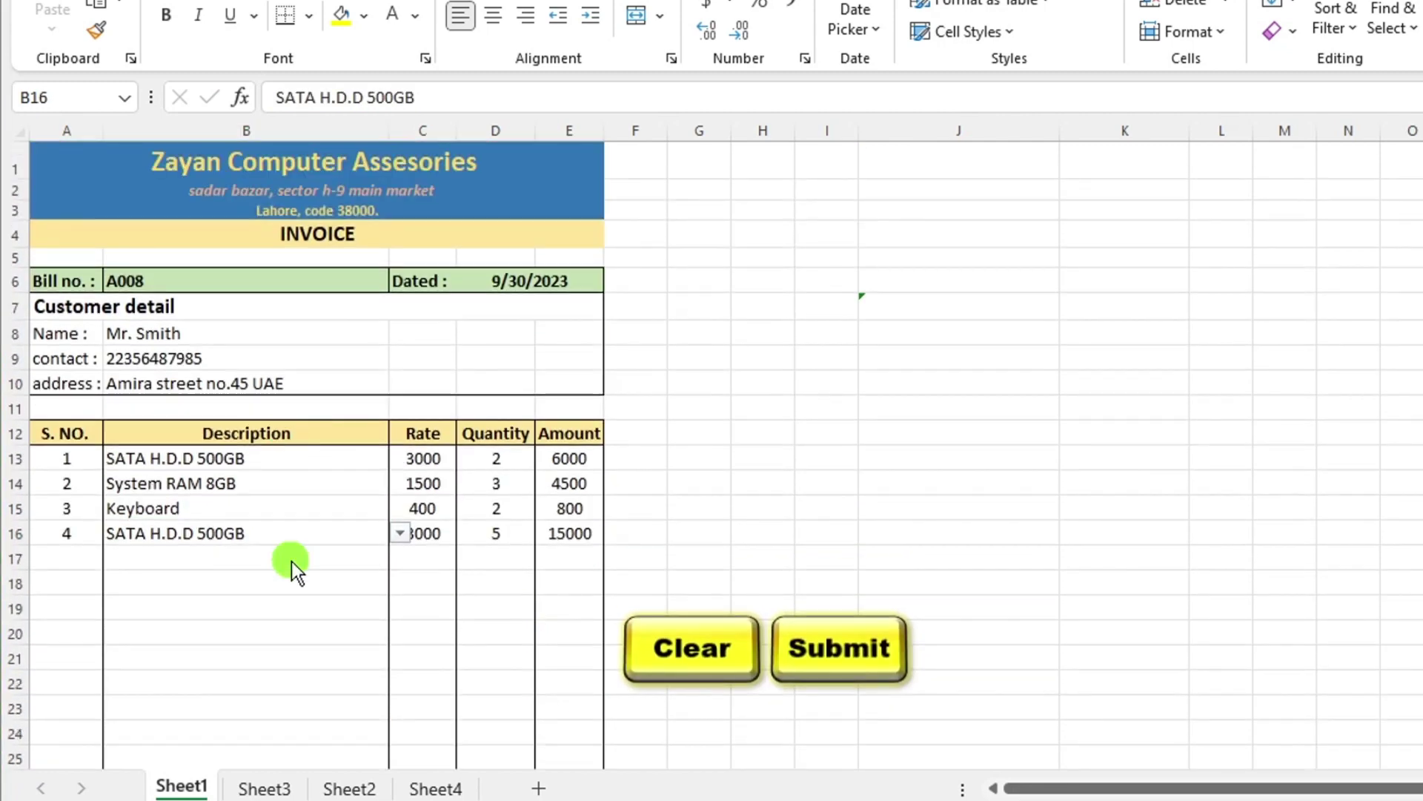
{"action": "left_click", "coordinate": [364, 613]}
{"action": "scroll", "coordinate": [438, 613], "scroll_direction": "down", "scroll_amount": 2}
{"action": "scroll", "coordinate": [660, 473], "scroll_direction": "up", "scroll_amount": 2}
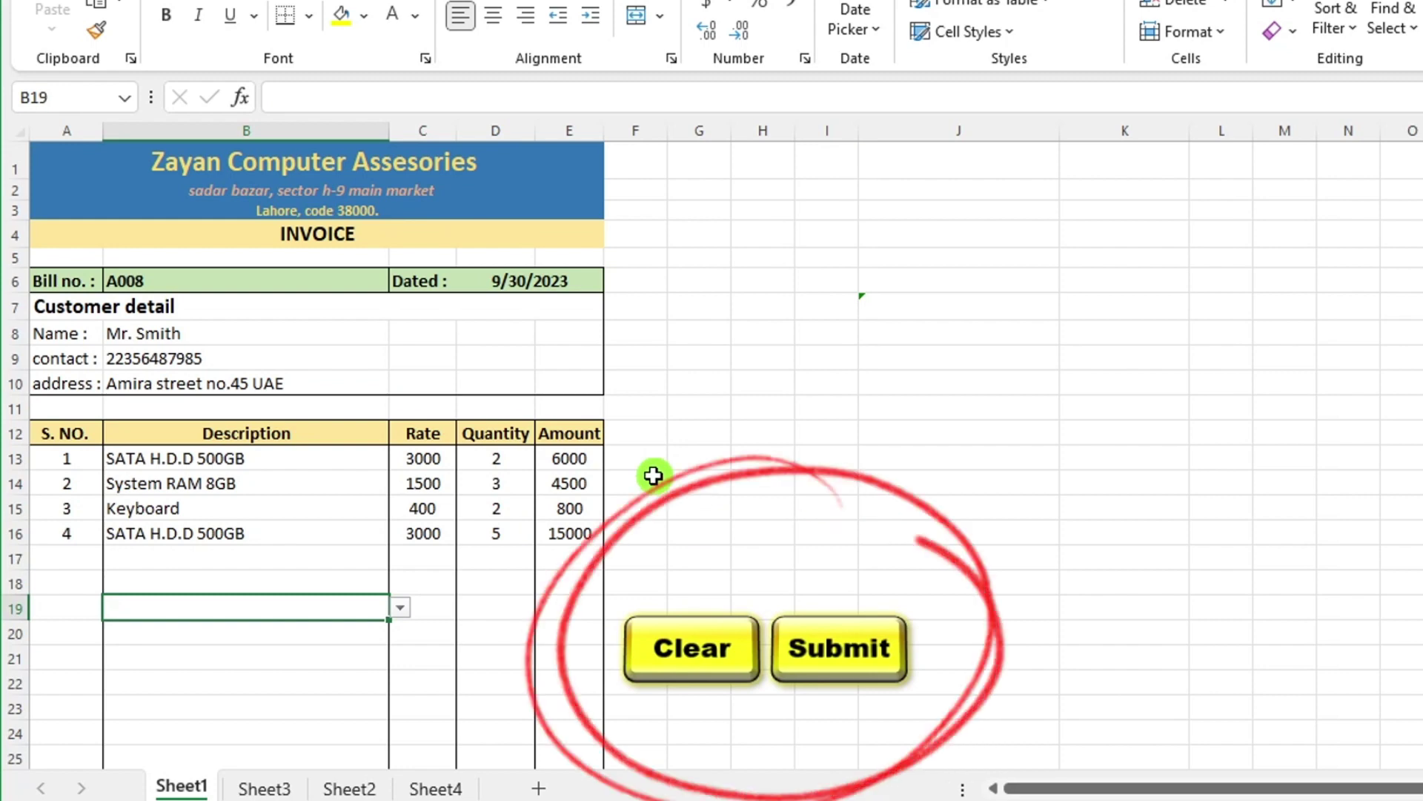
Submit the invoice and select the new top record (grand total 28404) on Sheet3.
{"action": "left_click", "coordinate": [815, 627]}
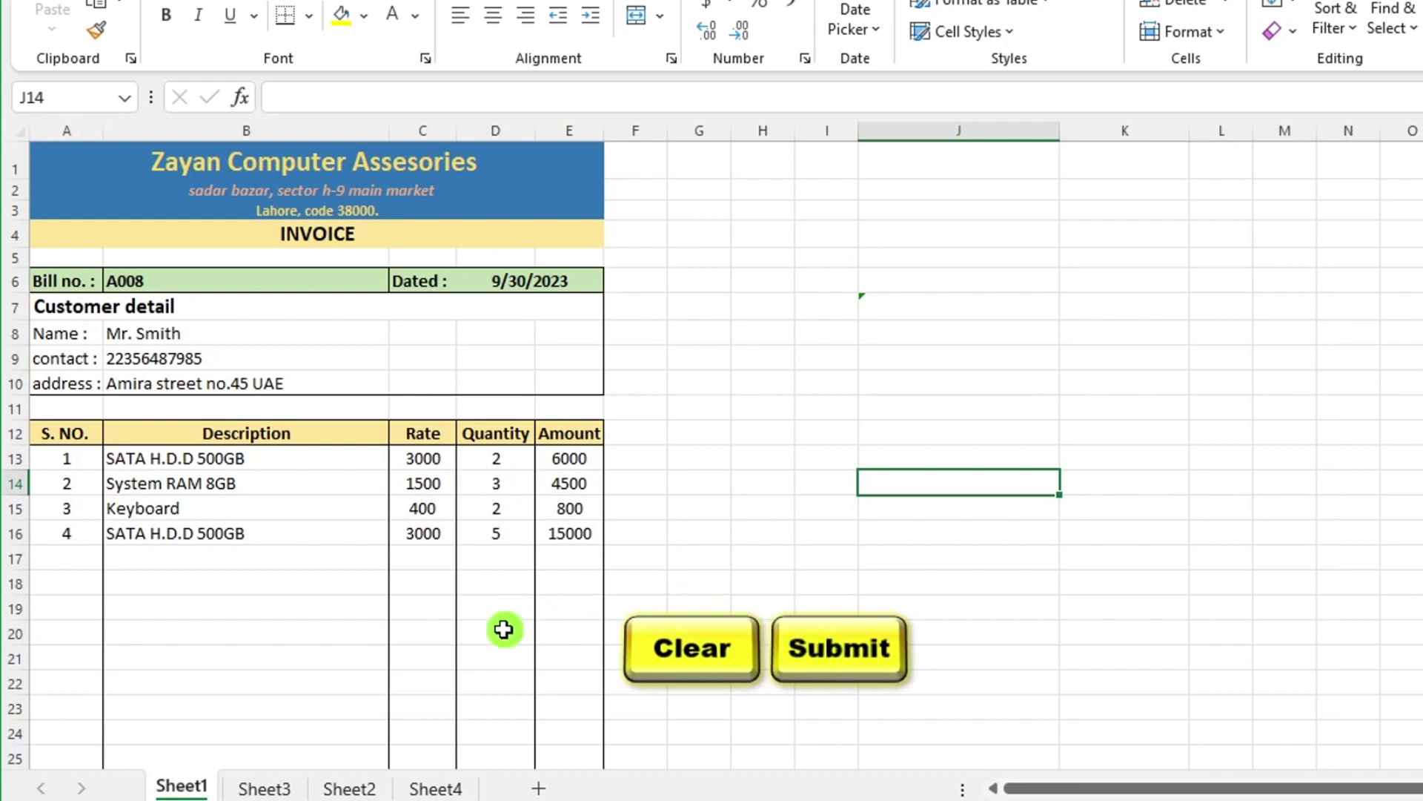
{"action": "left_click", "coordinate": [265, 787]}
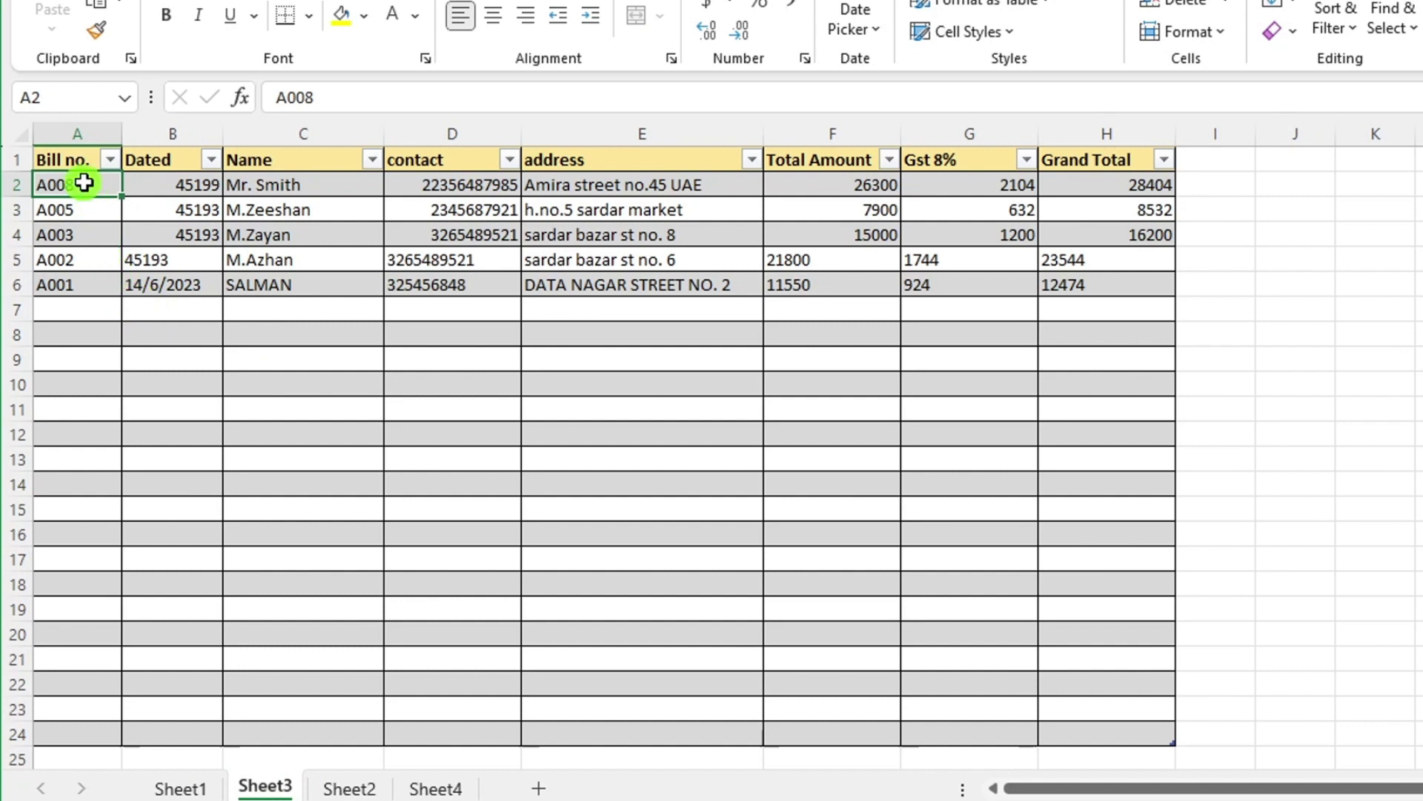
{"action": "left_click_drag", "start_coordinate": [86, 182], "coordinate": [895, 191]}
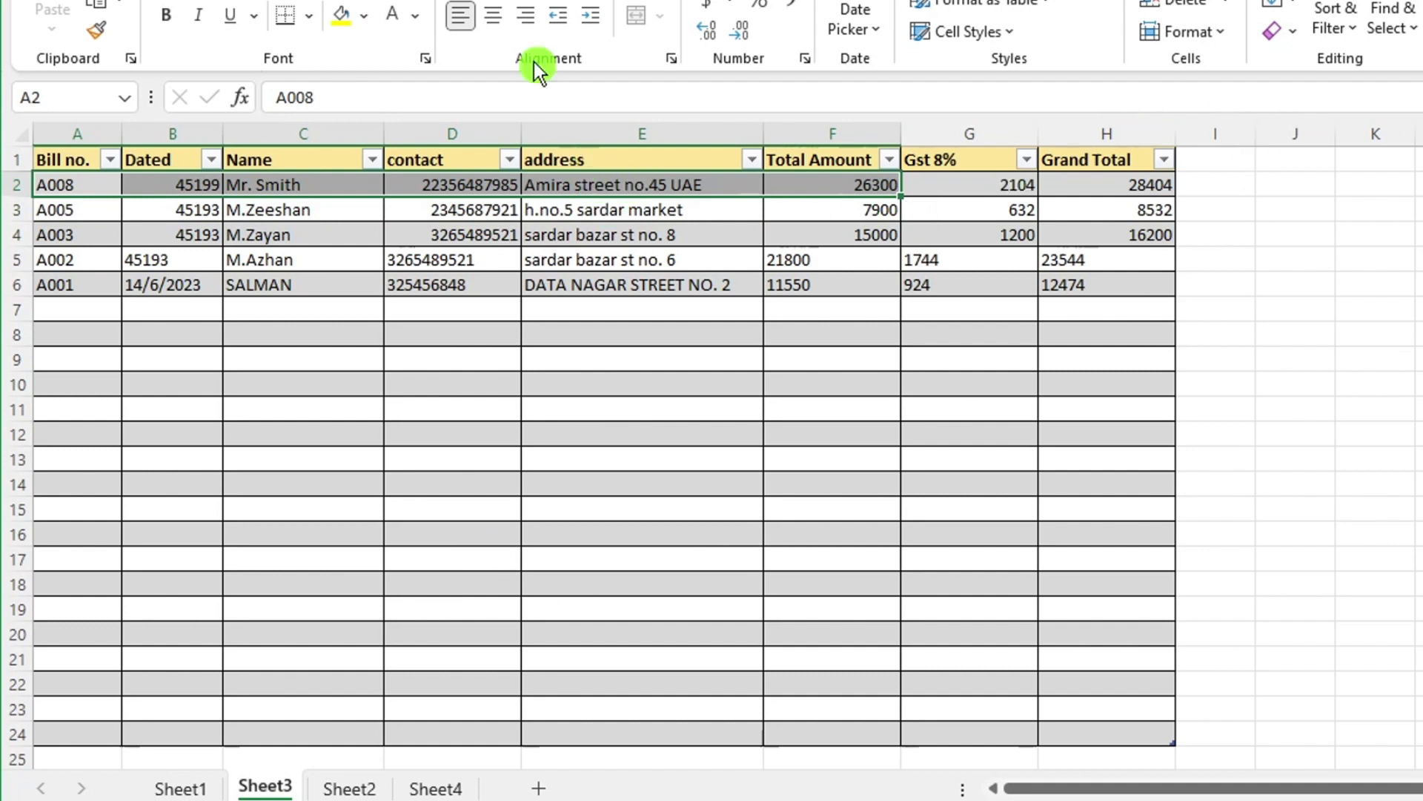
{"action": "left_click_drag", "start_coordinate": [76, 187], "coordinate": [1121, 175]}
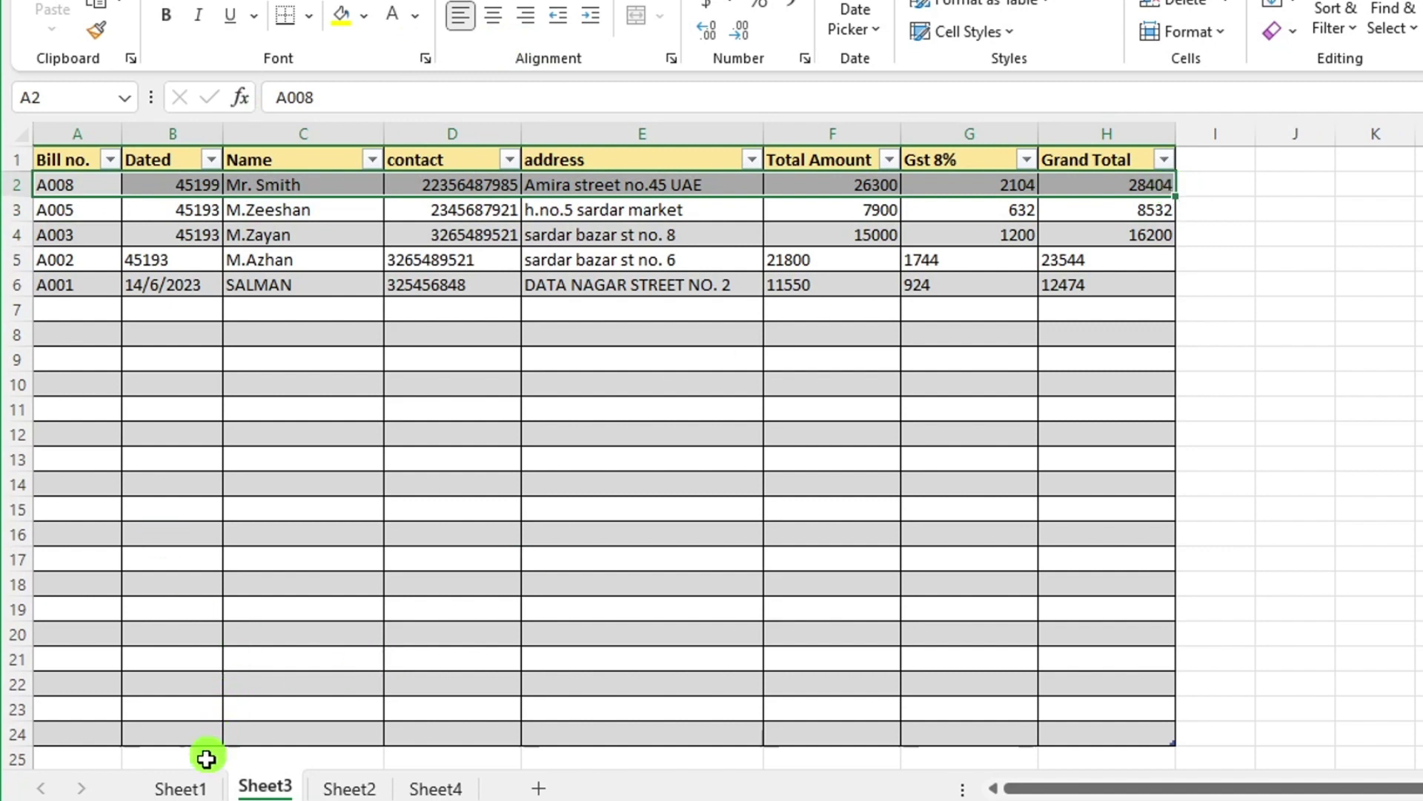
Back on Sheet1, change the bill number in B6 to A009.
{"action": "left_click", "coordinate": [182, 789]}
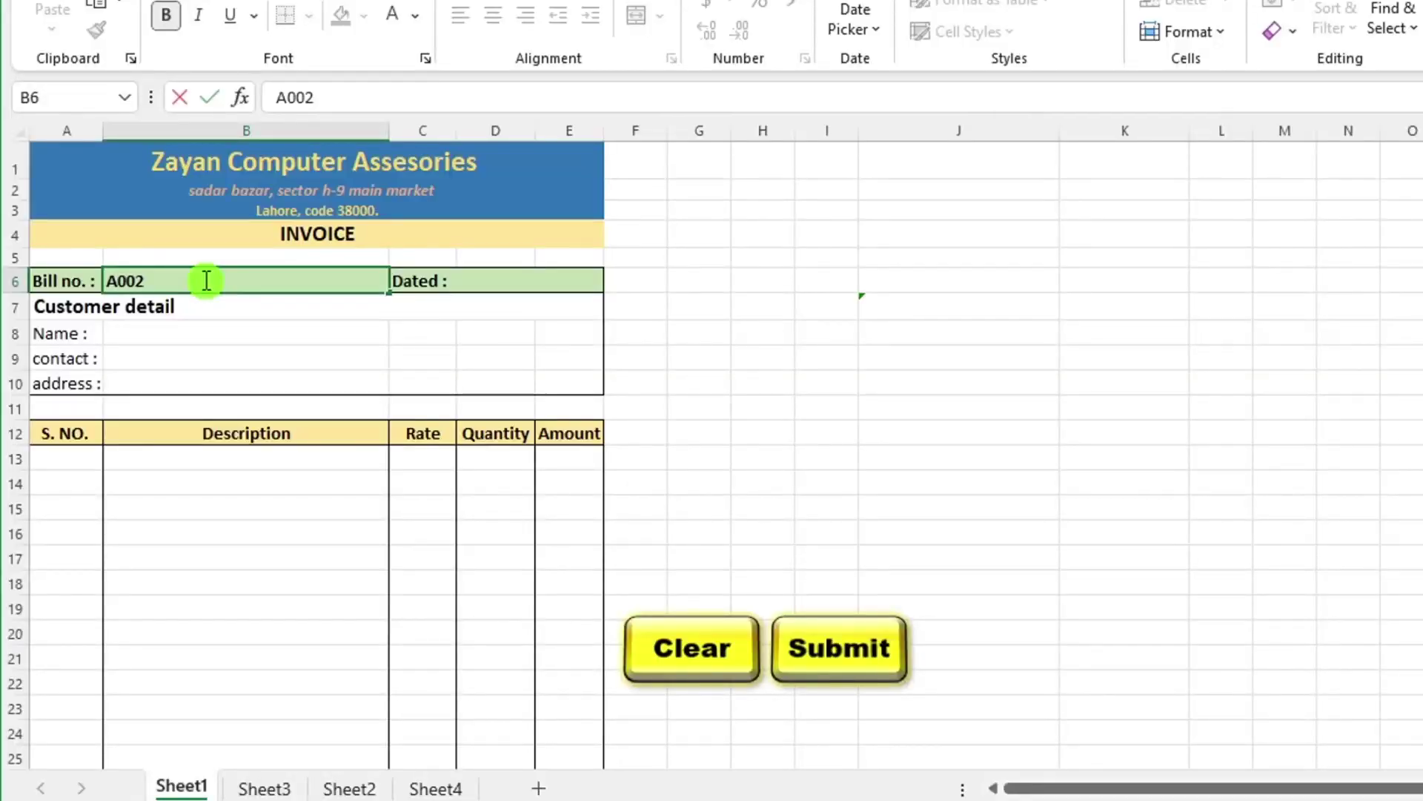
{"action": "key", "text": "BackSpace"}
{"action": "type", "text": "9"}
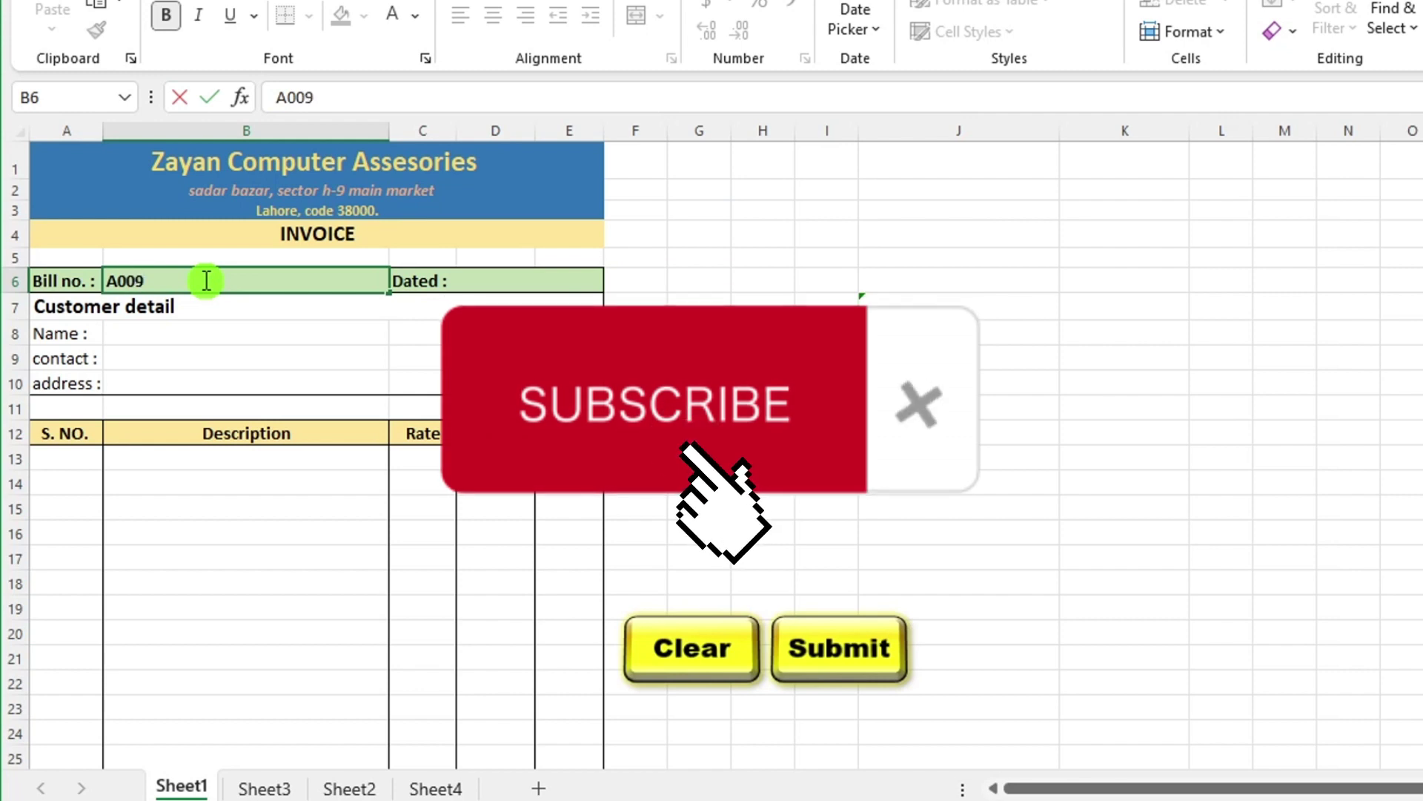
{"action": "left_click", "coordinate": [493, 288]}
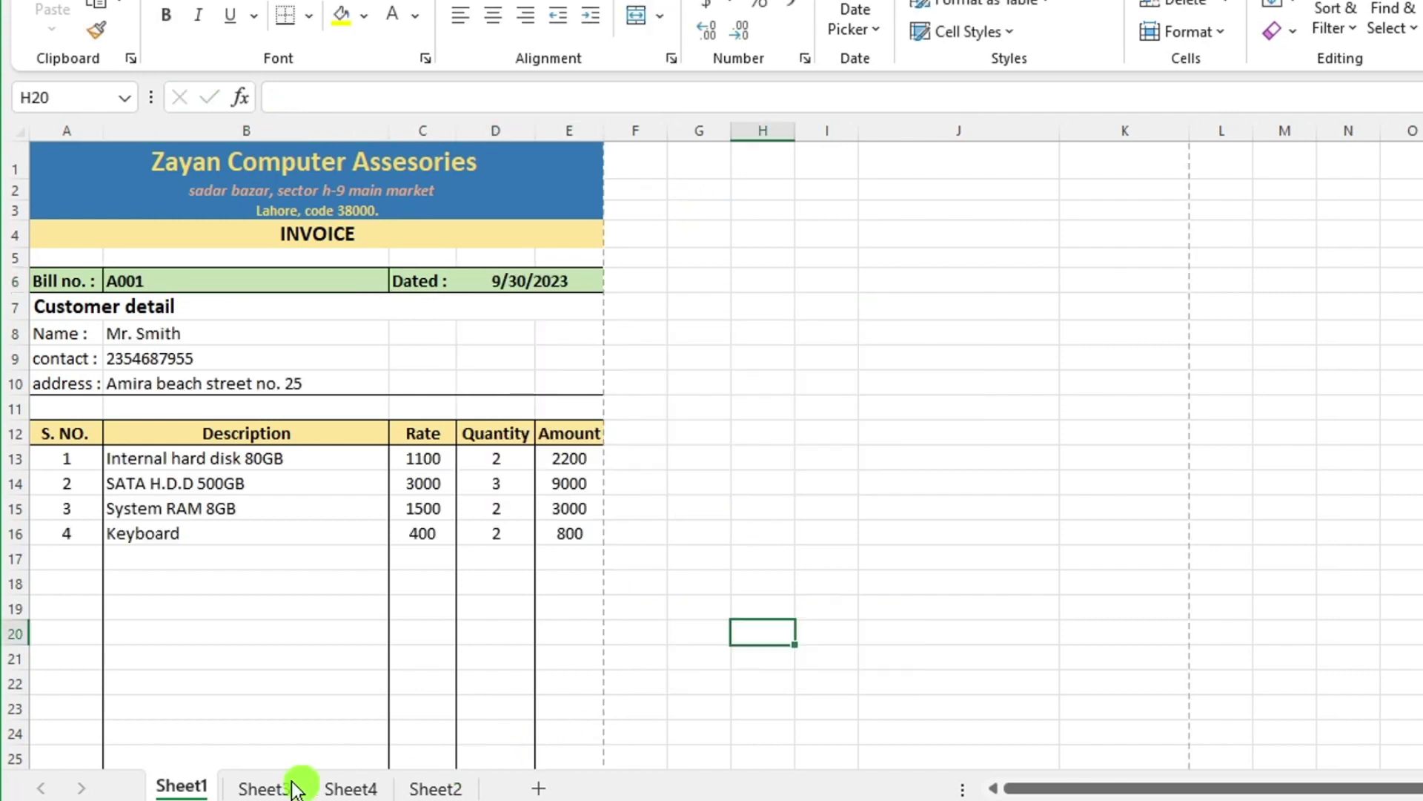
Rename Sheet3 to Database, then select the Invoice no. label on Sheet1.
{"action": "left_click", "coordinate": [282, 784]}
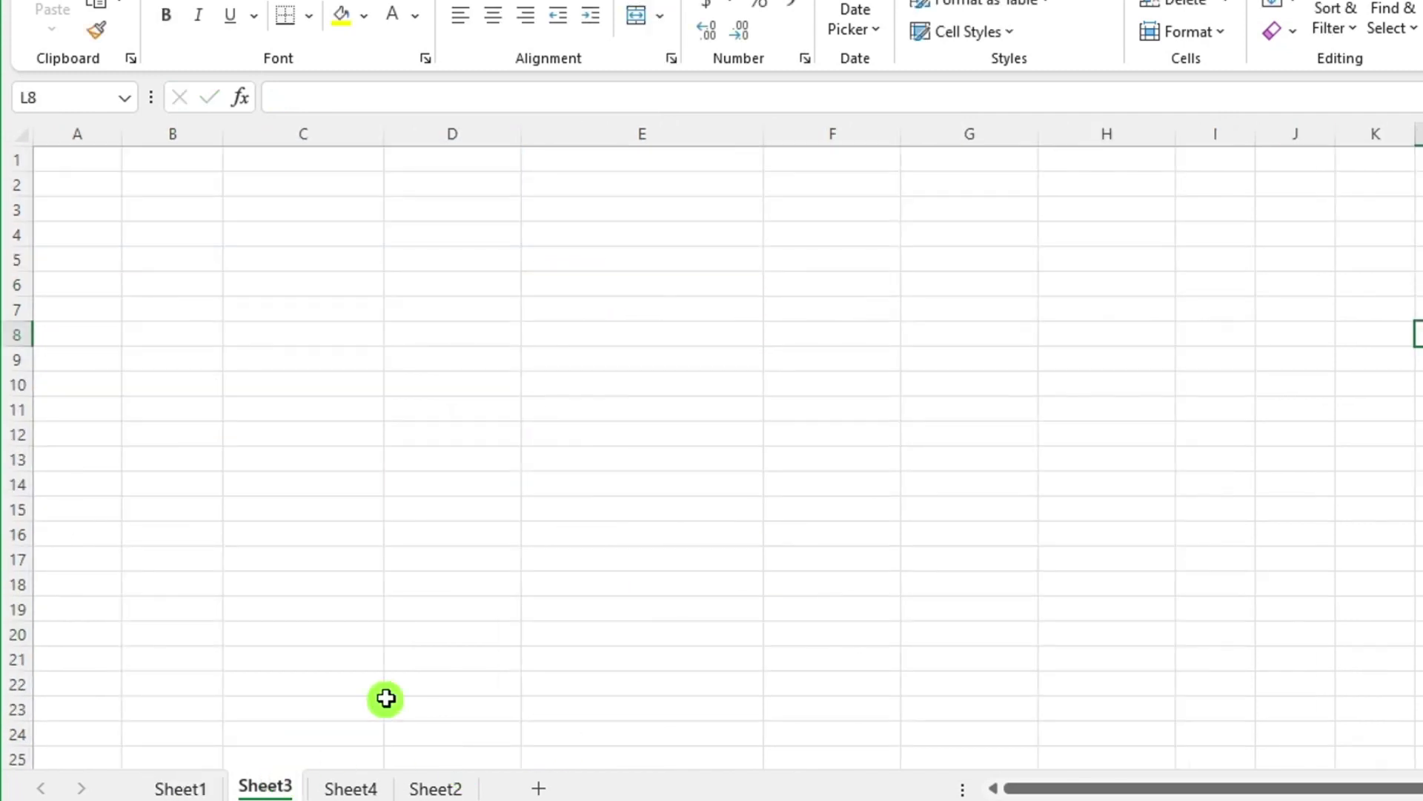
{"action": "left_click", "coordinate": [85, 156]}
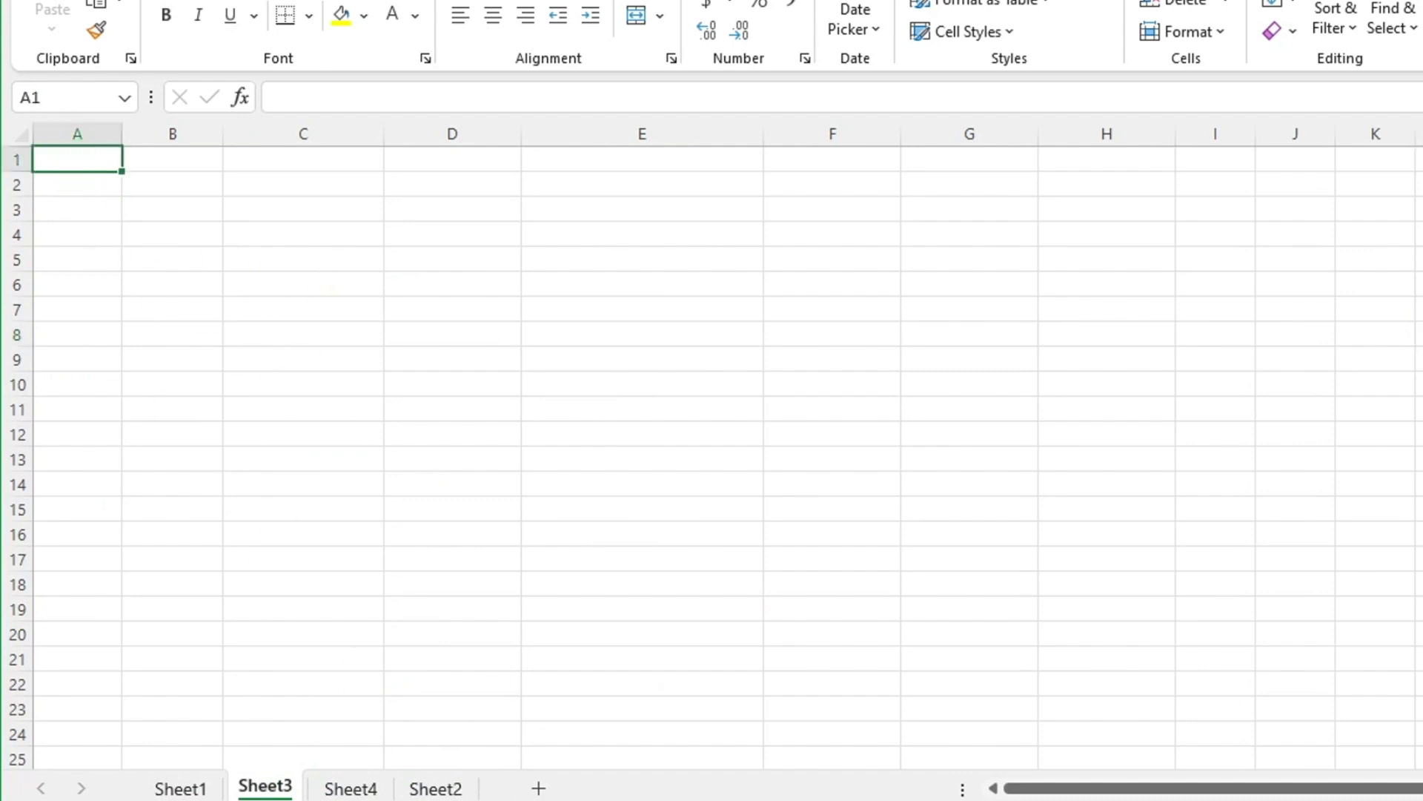
{"action": "right_click", "coordinate": [274, 790]}
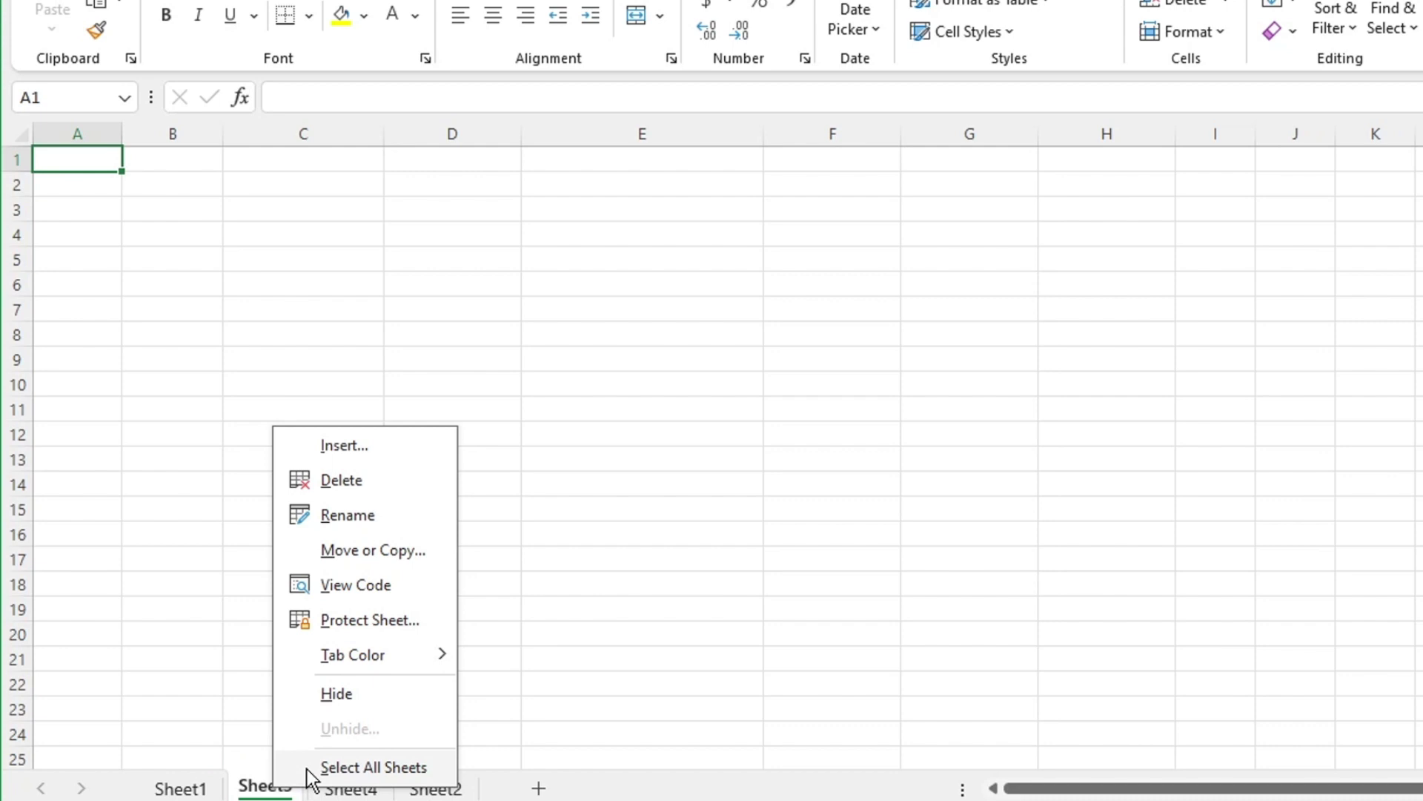
{"action": "left_click", "coordinate": [370, 517]}
{"action": "type", "text": "Data"}
{"action": "key", "text": "Return"}
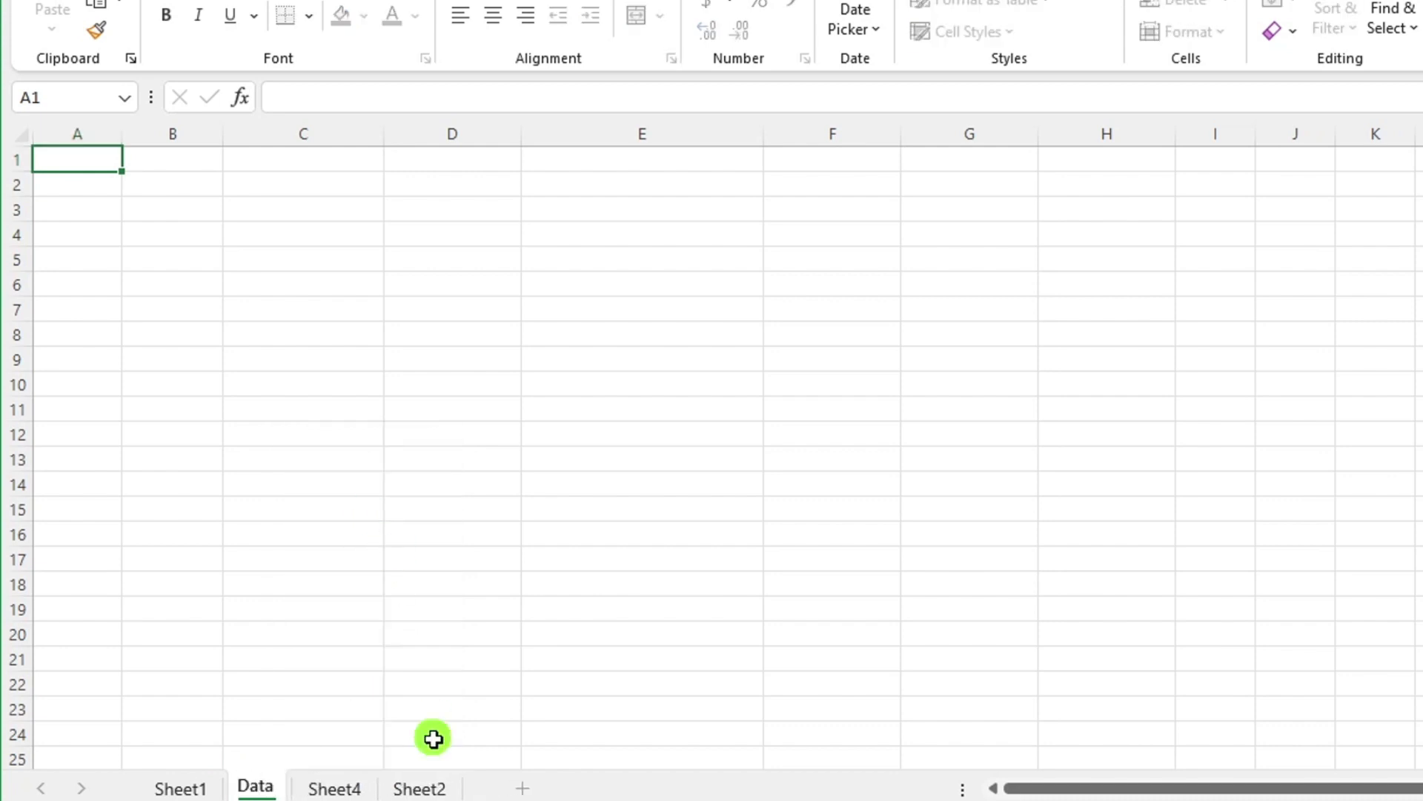
{"action": "type", "text": "base"}
{"action": "key", "text": "Return"}
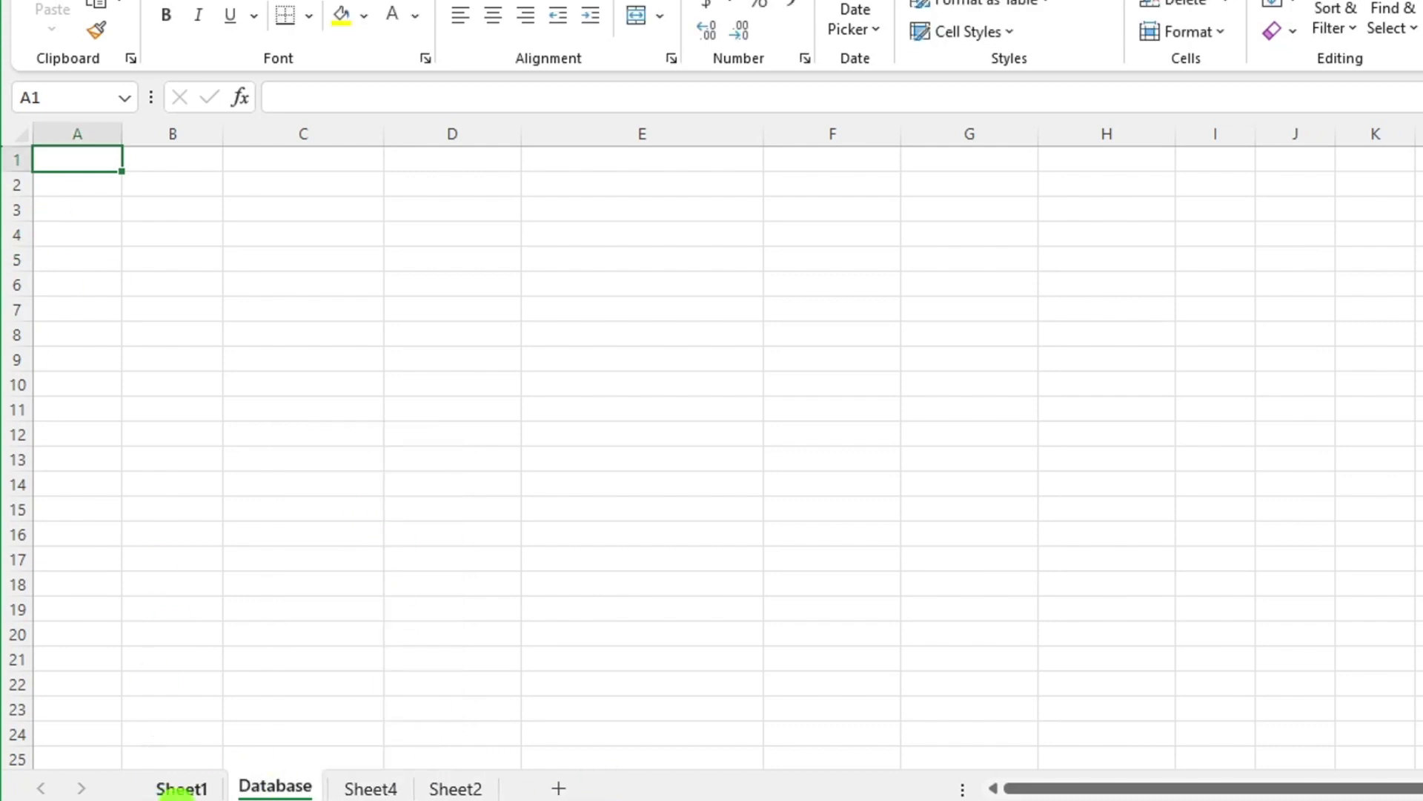
{"action": "left_click", "coordinate": [178, 790]}
{"action": "left_click", "coordinate": [57, 280]}
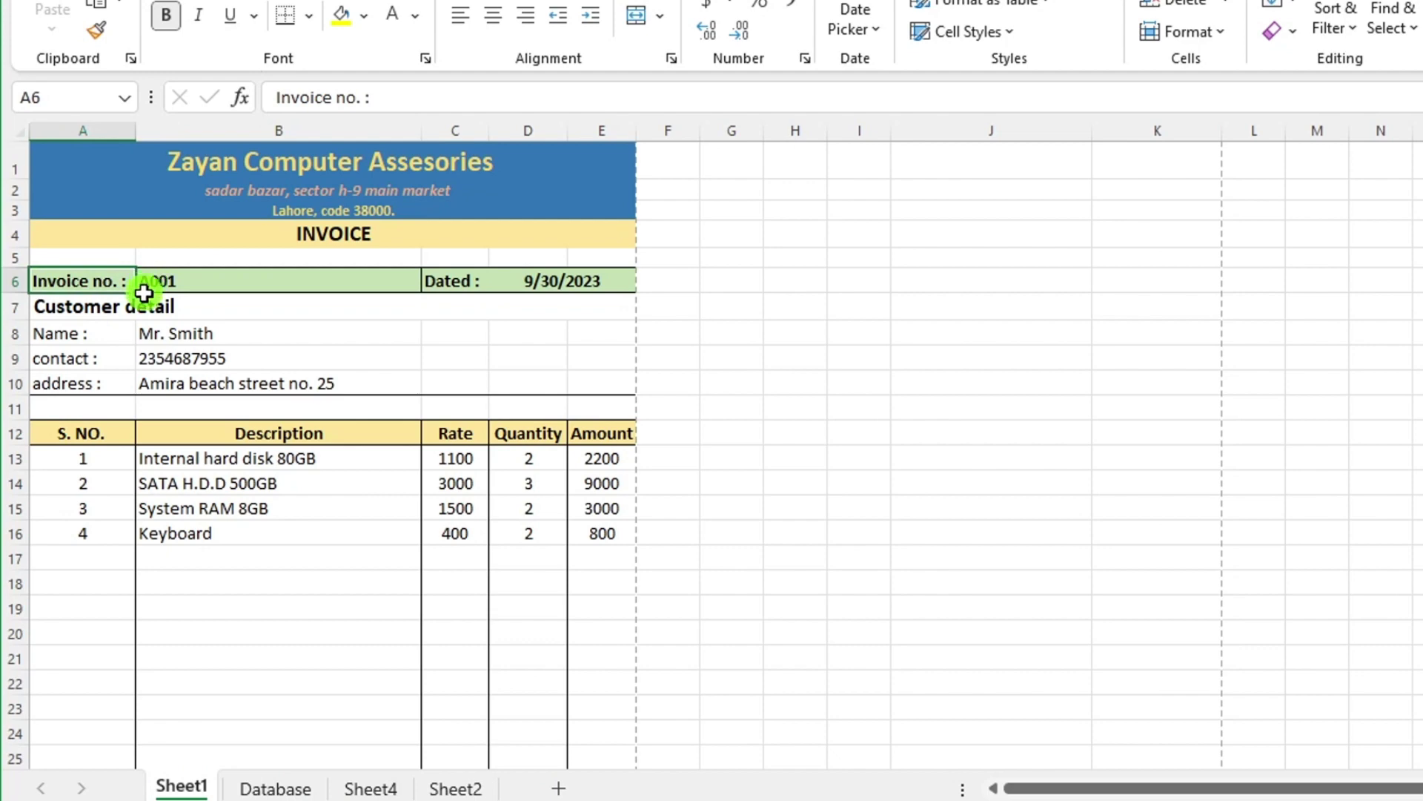
Copy the Invoice no. and Dated labels into Database cells A1 and B1.
{"action": "key", "text": "ctrl+c"}
{"action": "left_click", "coordinate": [272, 787]}
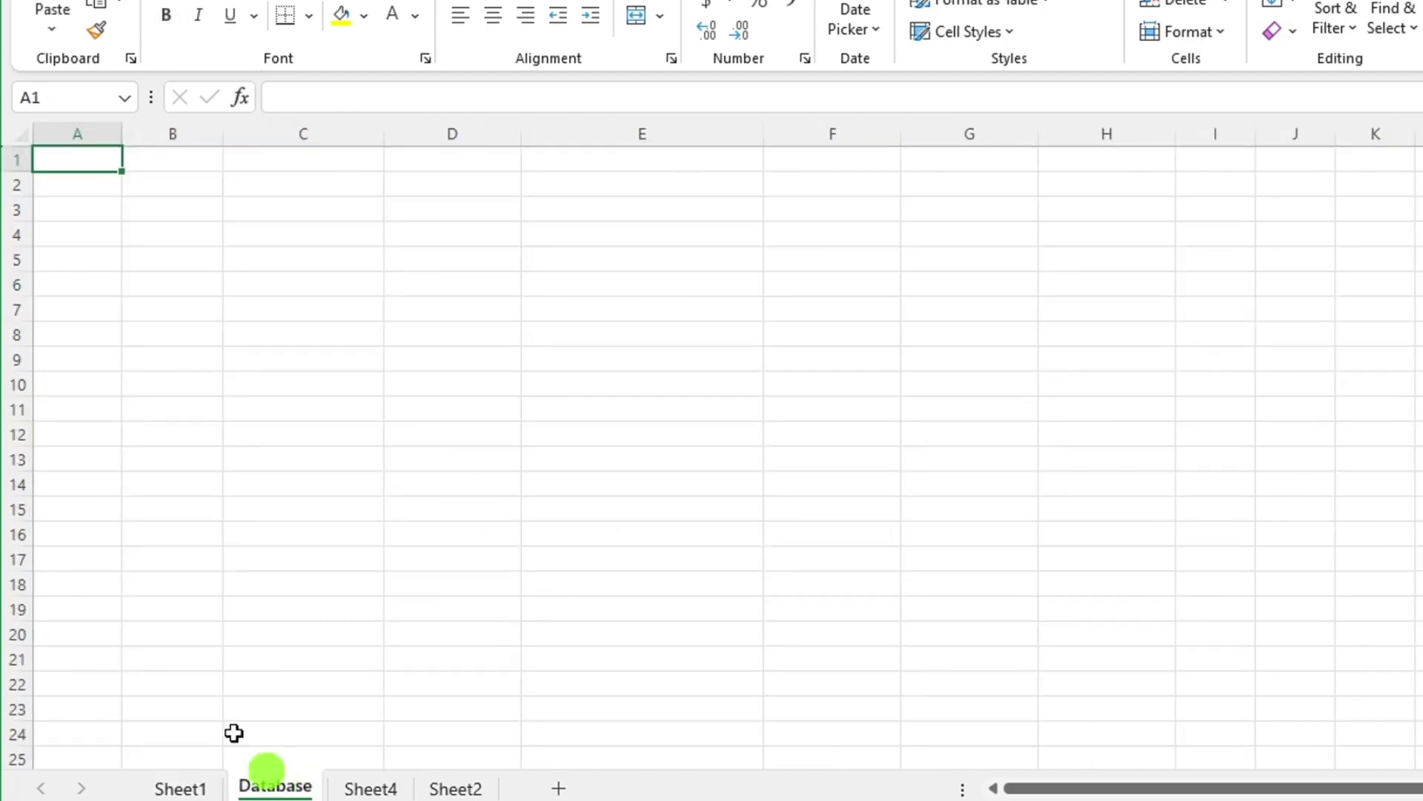
{"action": "key", "text": "ctrl+v"}
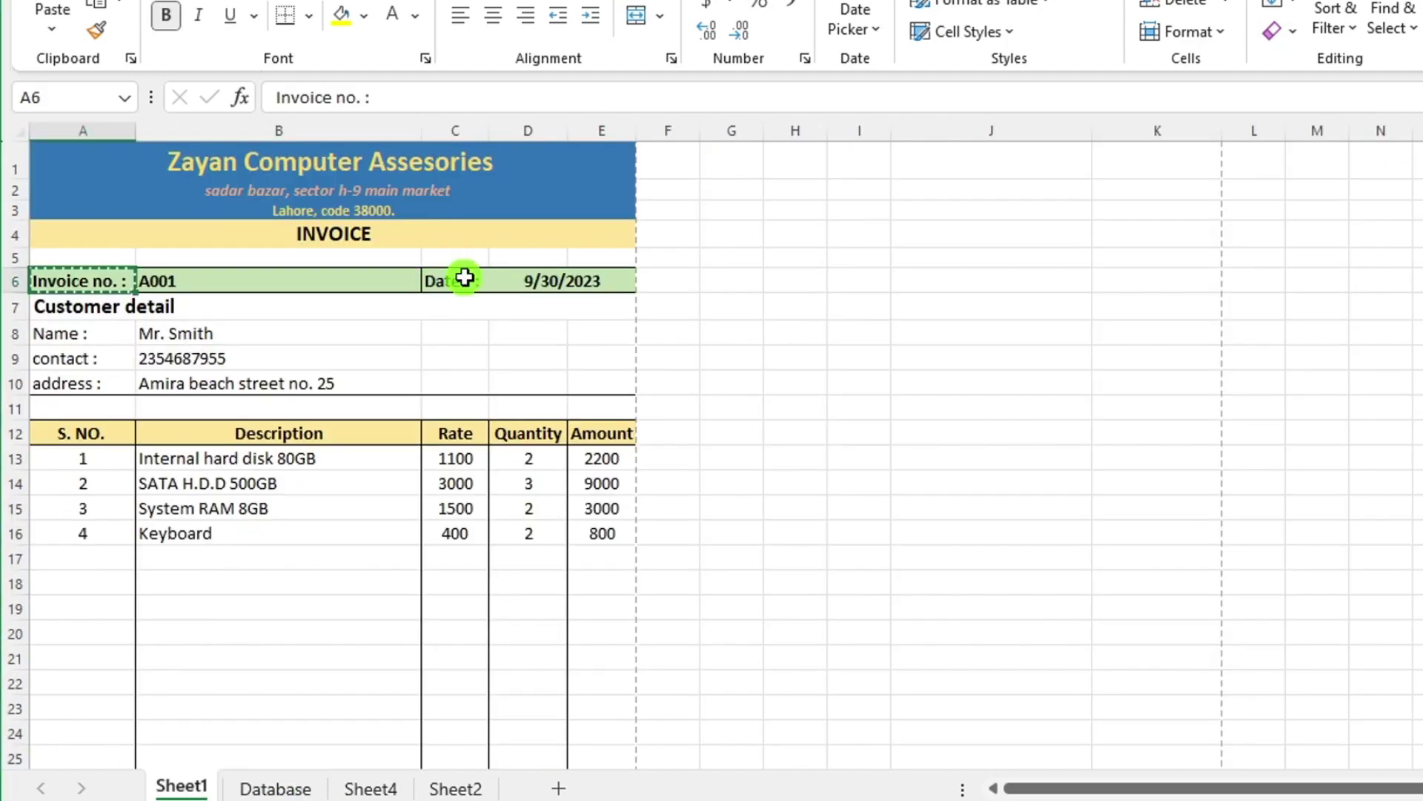
{"action": "key", "text": "ctrl+Page_Up"}
{"action": "left_click", "coordinate": [459, 280]}
{"action": "key", "text": "ctrl+c"}
{"action": "key", "text": "ctrl+Page_Down"}
{"action": "left_click", "coordinate": [210, 167]}
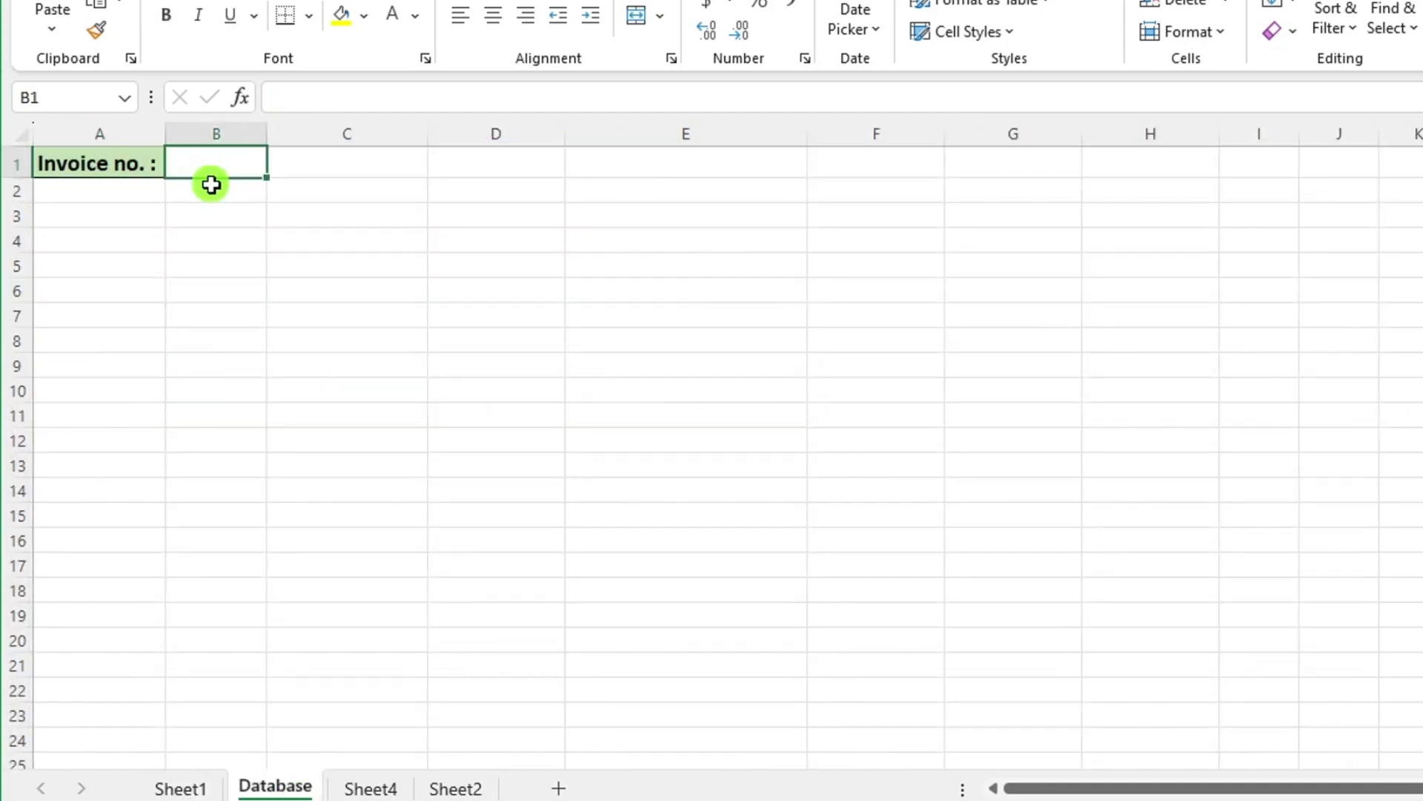
{"action": "key", "text": "ctrl+v"}
Paste the Name, contact and address labels transposed across Database C1:E1.
{"action": "key", "text": "ctrl+Page_Up"}
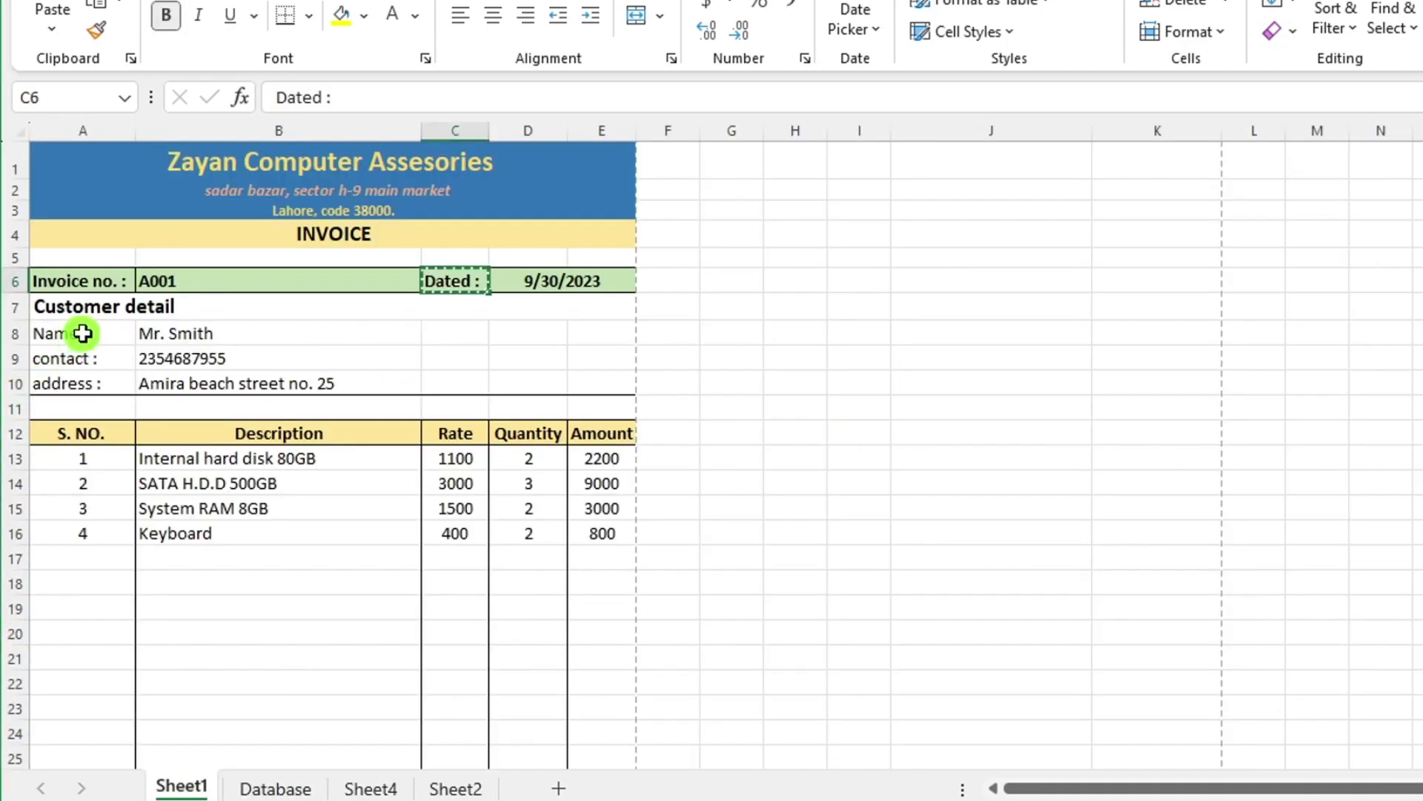
{"action": "left_click", "coordinate": [84, 333]}
{"action": "left_click_drag", "start_coordinate": [84, 334], "coordinate": [89, 378]}
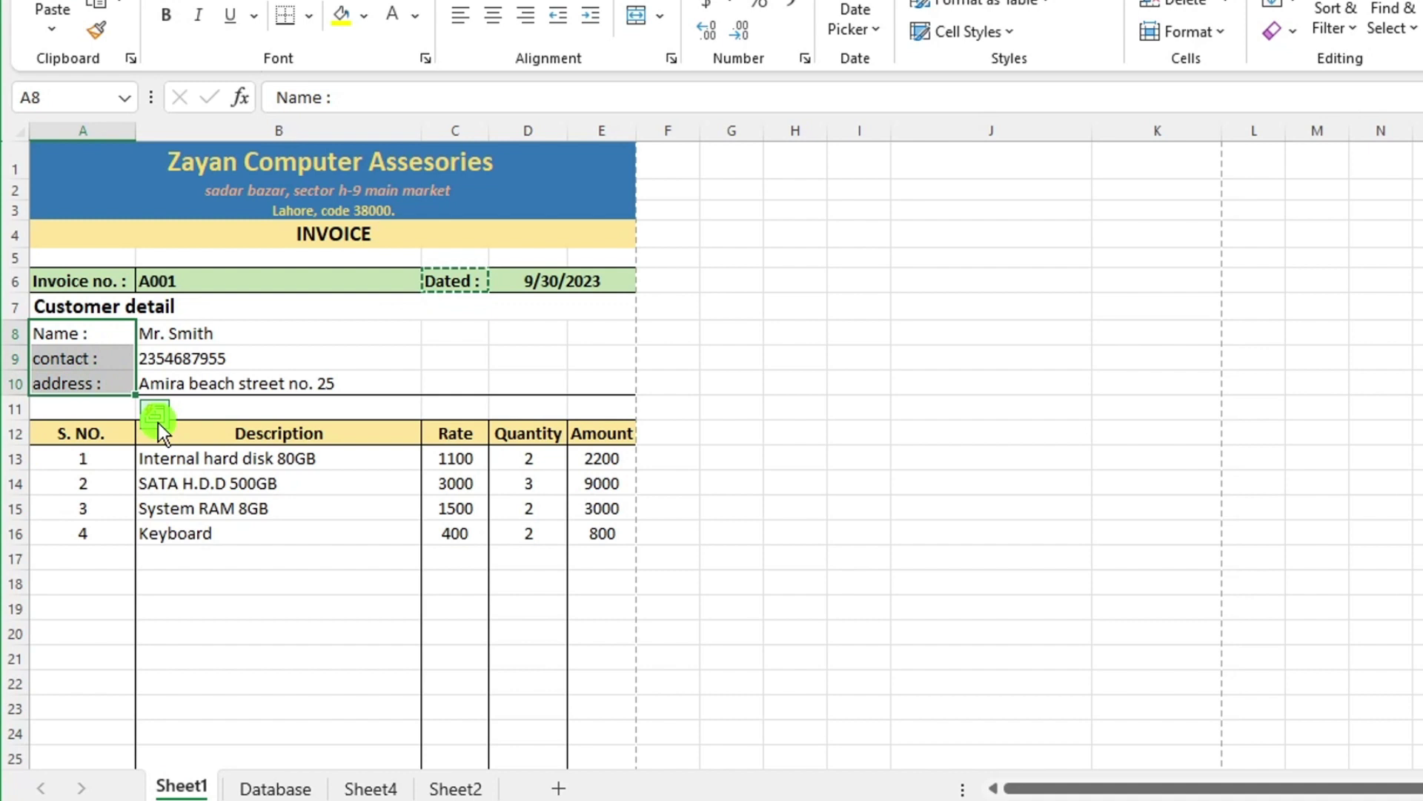
{"action": "key", "text": "ctrl+c"}
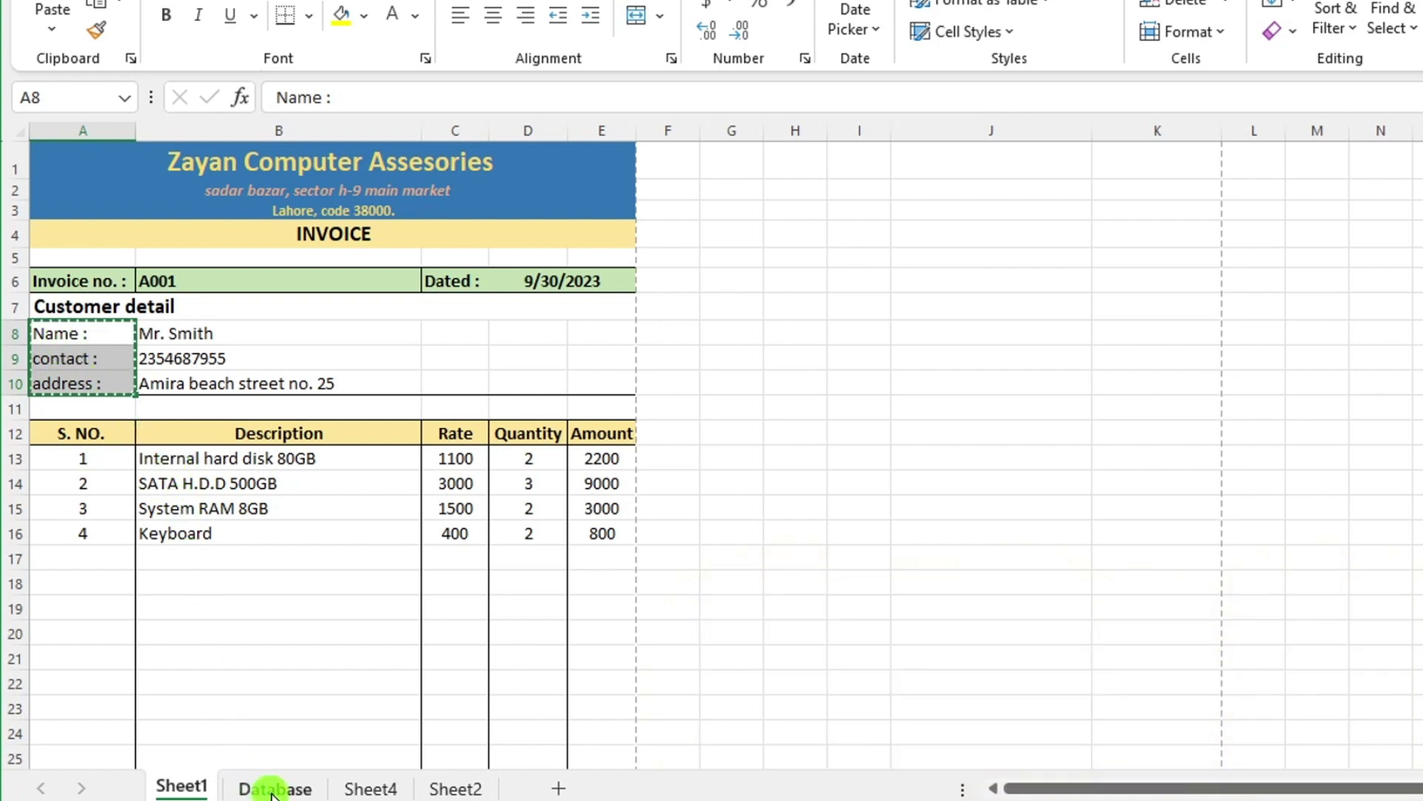
{"action": "left_click", "coordinate": [270, 790]}
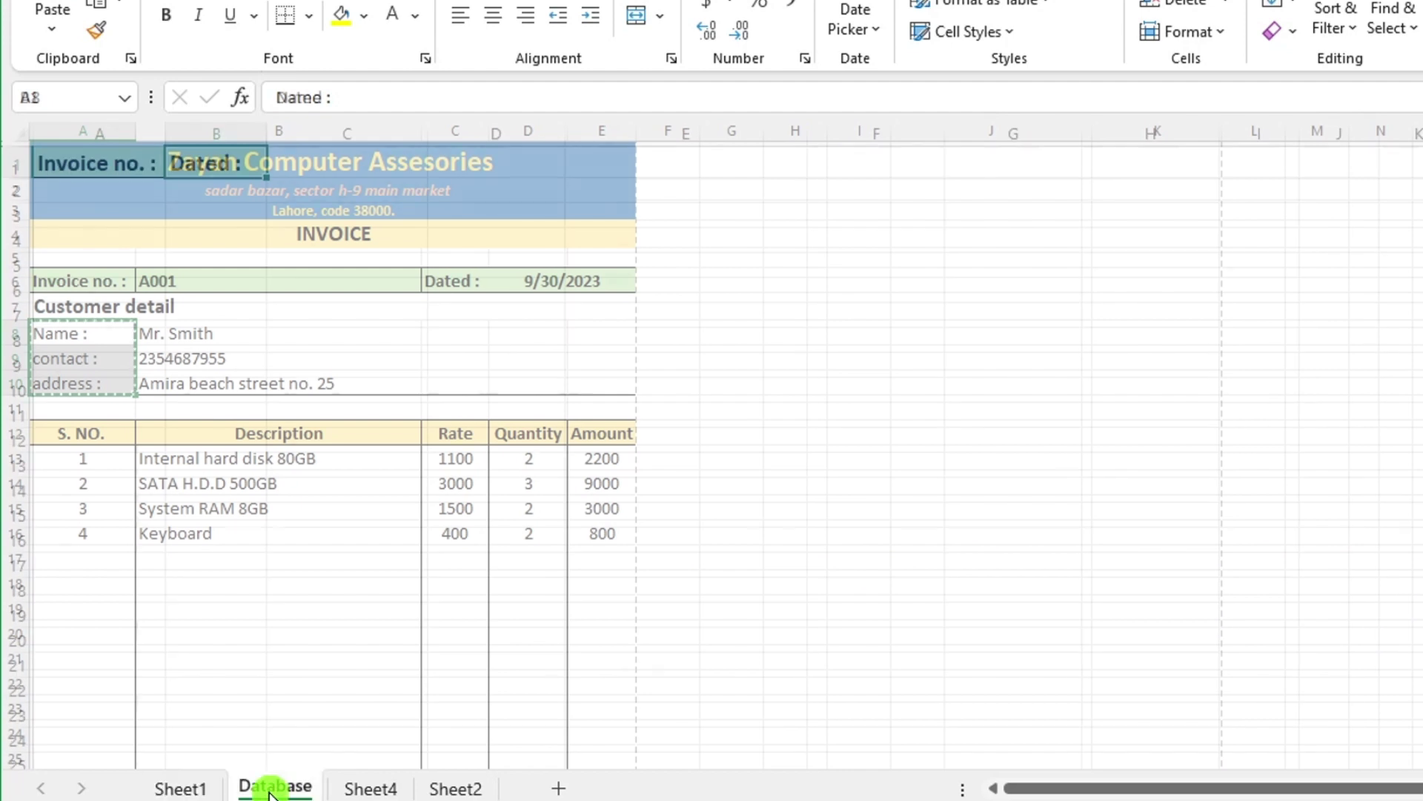
{"action": "left_click", "coordinate": [306, 164]}
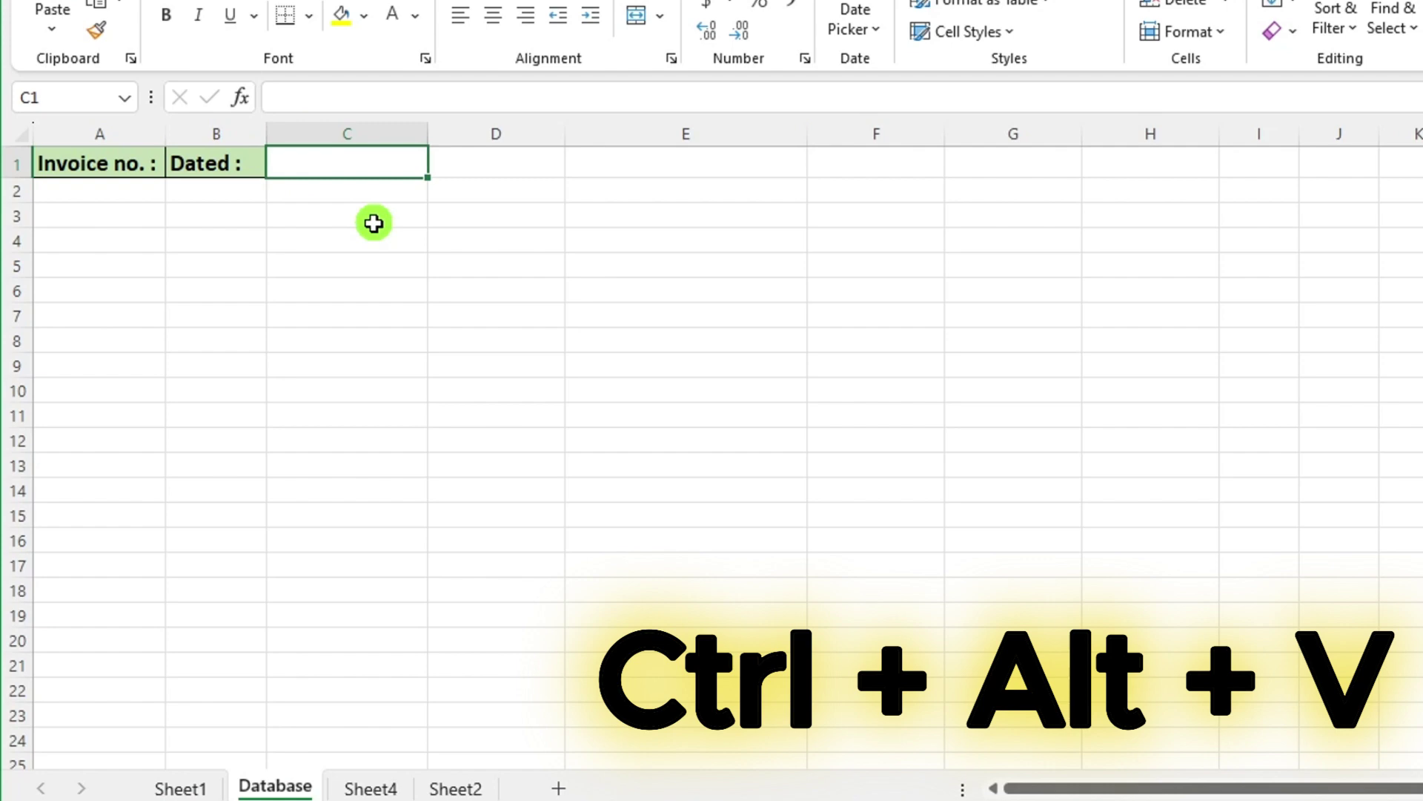
{"action": "key", "text": "ctrl+alt+v"}
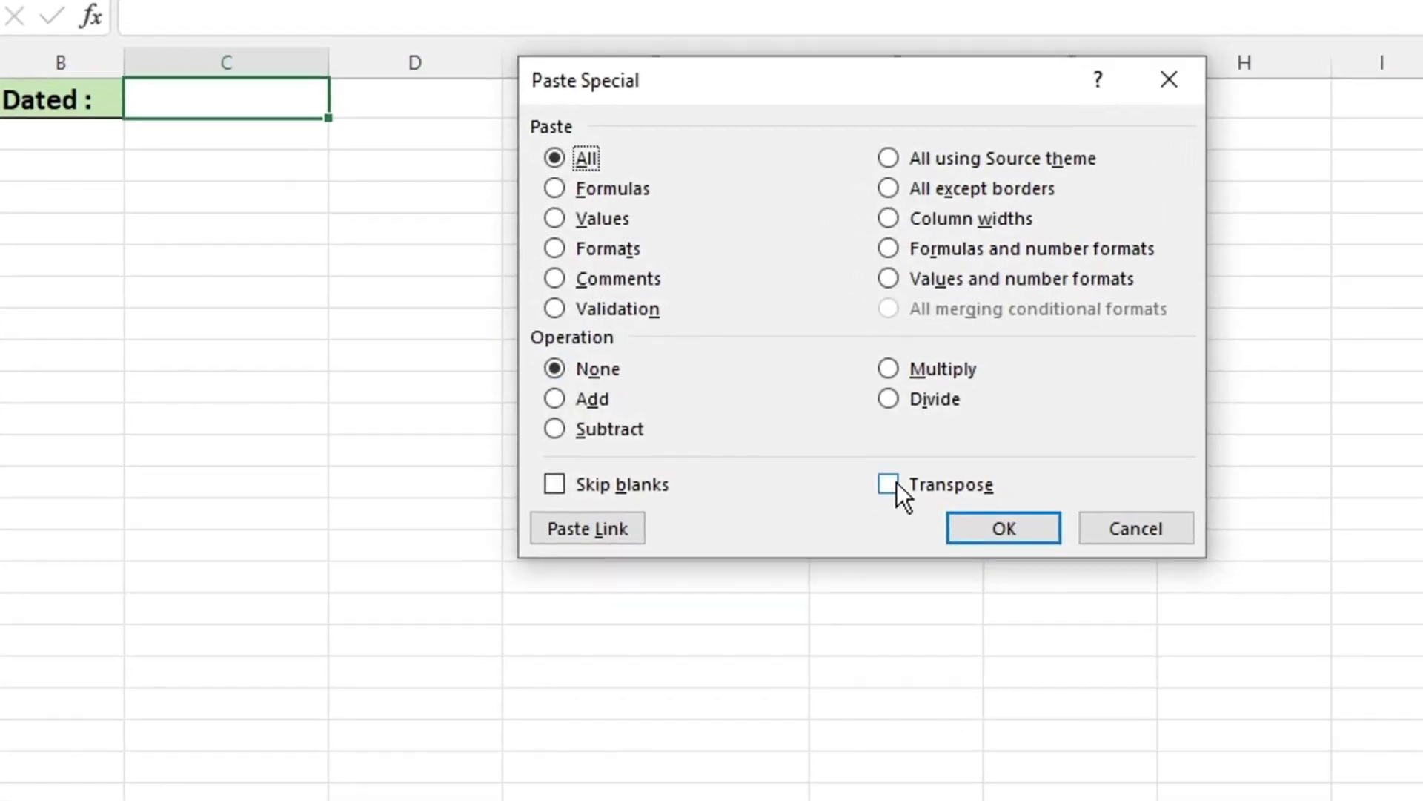
{"action": "left_click_drag", "start_coordinate": [859, 75], "coordinate": [645, 215]}
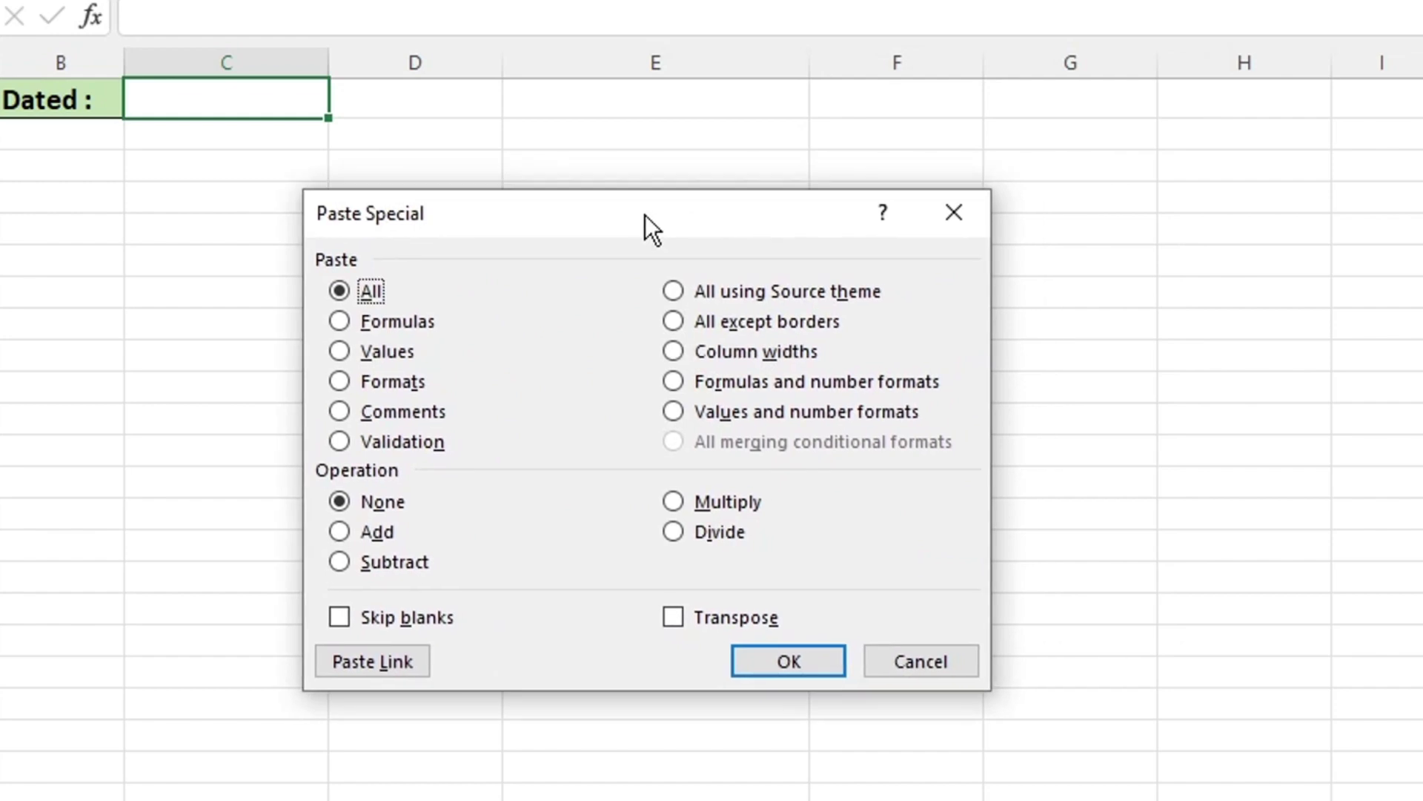
{"action": "left_click", "coordinate": [674, 617]}
{"action": "left_click", "coordinate": [765, 662]}
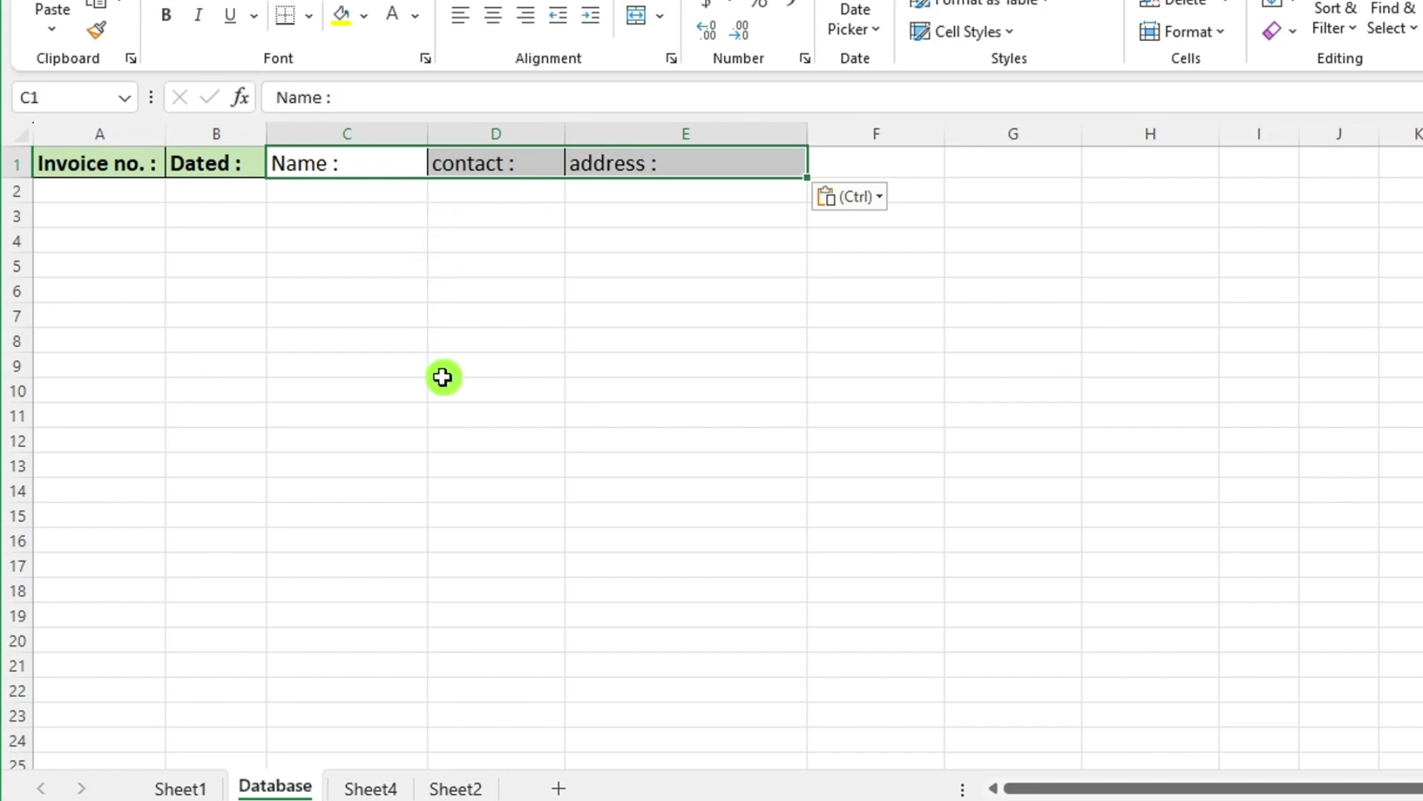
Paste the Total Amount, Gst 8% and Grand Total labels transposed into Database F1:H1.
{"action": "key", "text": "ctrl+Page_Up"}
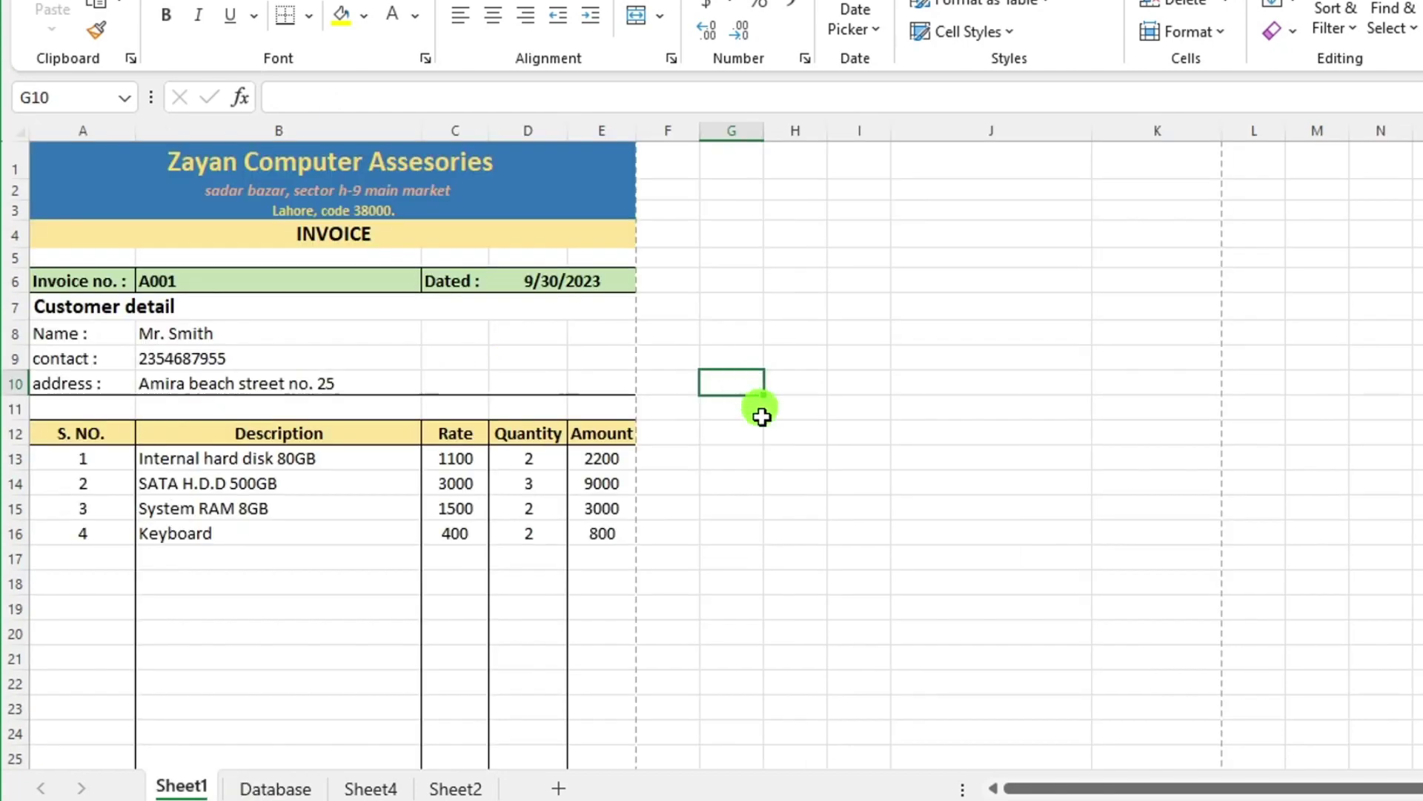
{"action": "scroll", "coordinate": [746, 483], "scroll_direction": "down", "scroll_amount": 4}
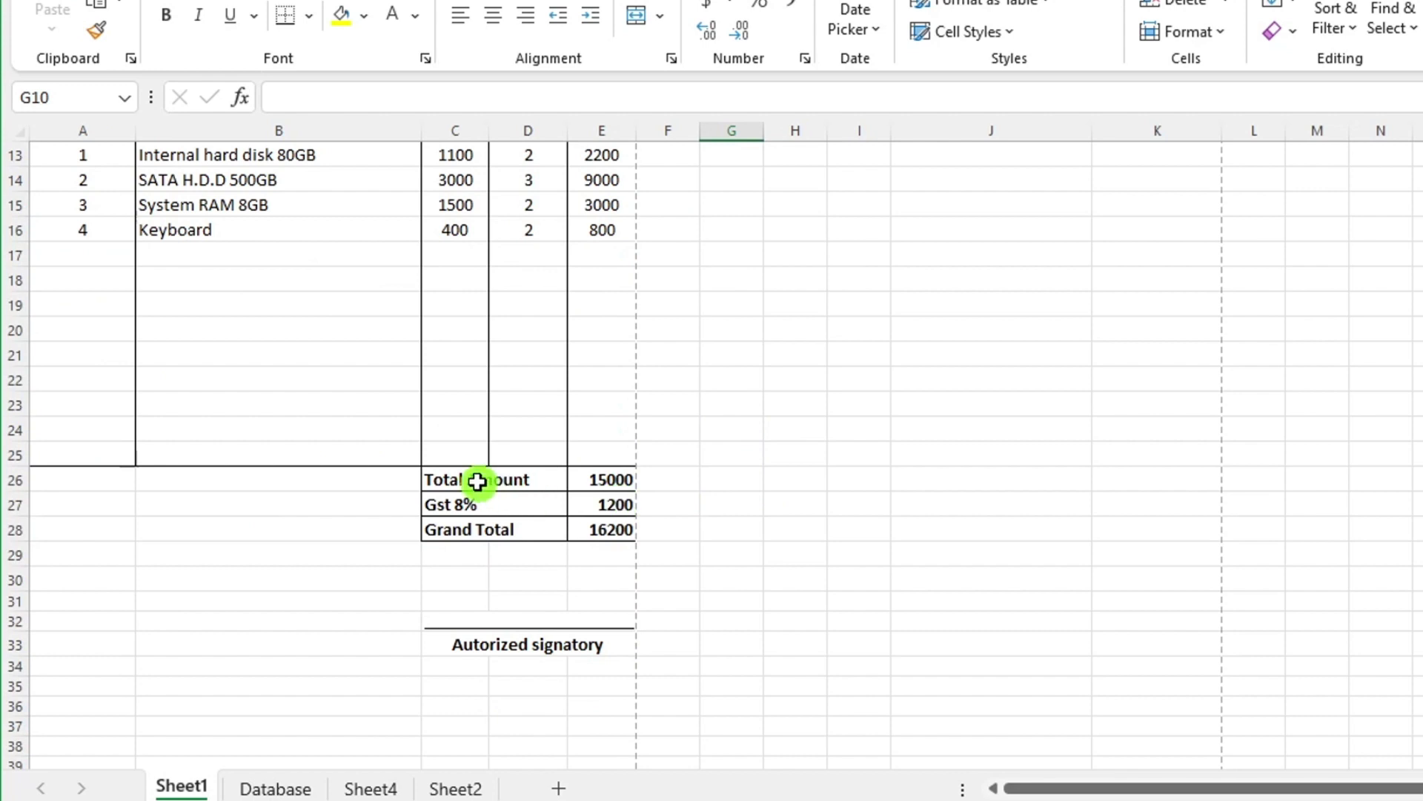
{"action": "left_click_drag", "start_coordinate": [477, 482], "coordinate": [486, 524]}
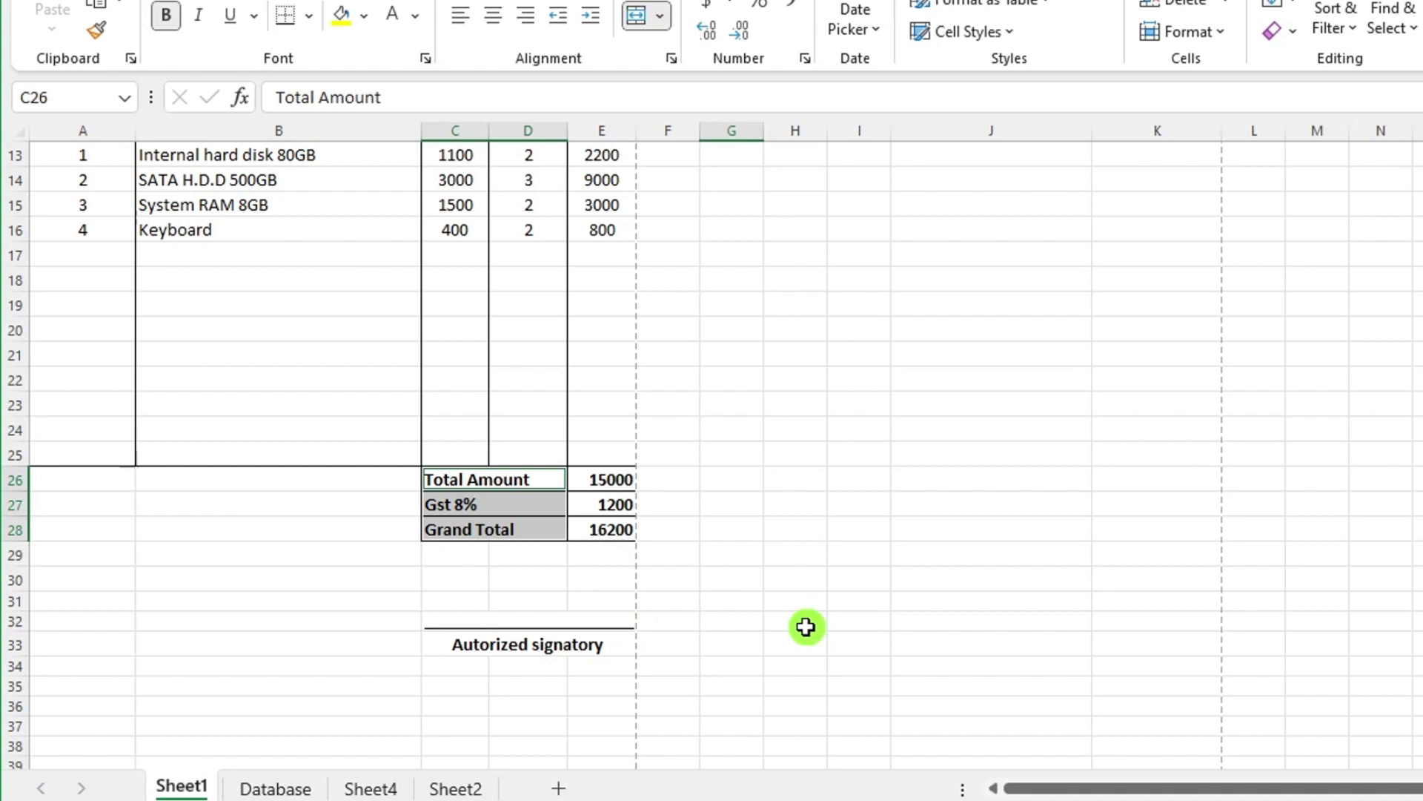
{"action": "key", "text": "ctrl+c"}
{"action": "left_click", "coordinate": [794, 544]}
{"action": "left_click", "coordinate": [828, 629]}
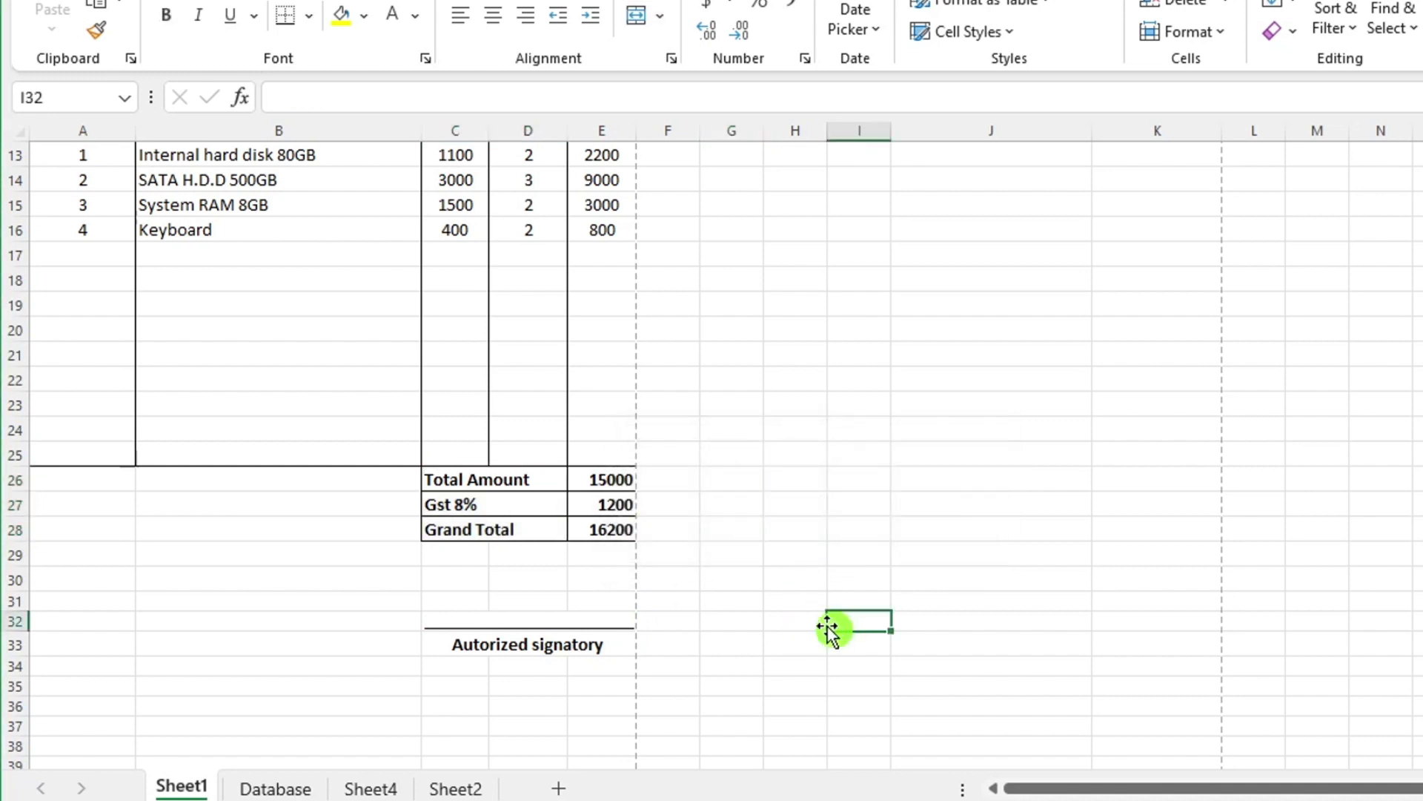
{"action": "left_click_drag", "start_coordinate": [491, 484], "coordinate": [507, 524]}
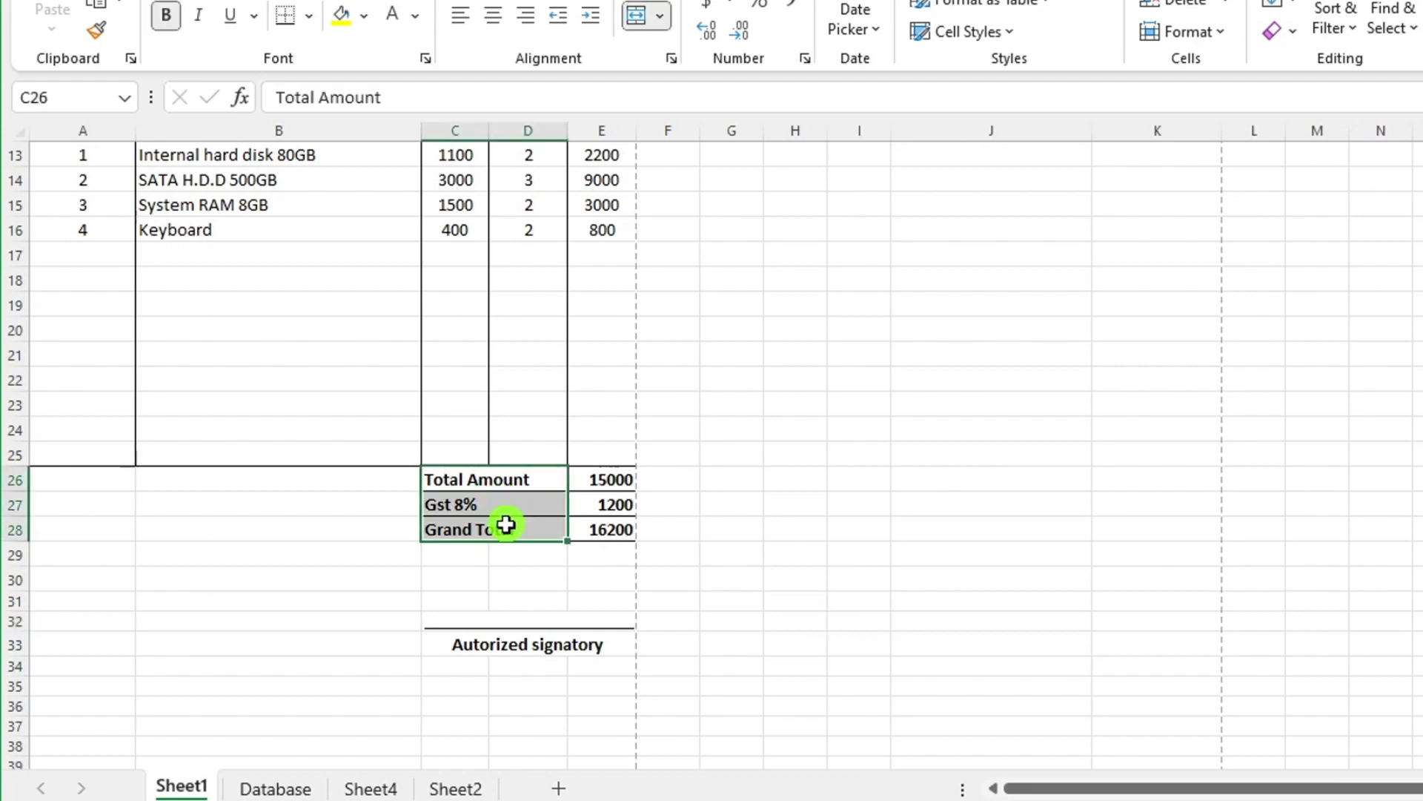
{"action": "left_click", "coordinate": [282, 788]}
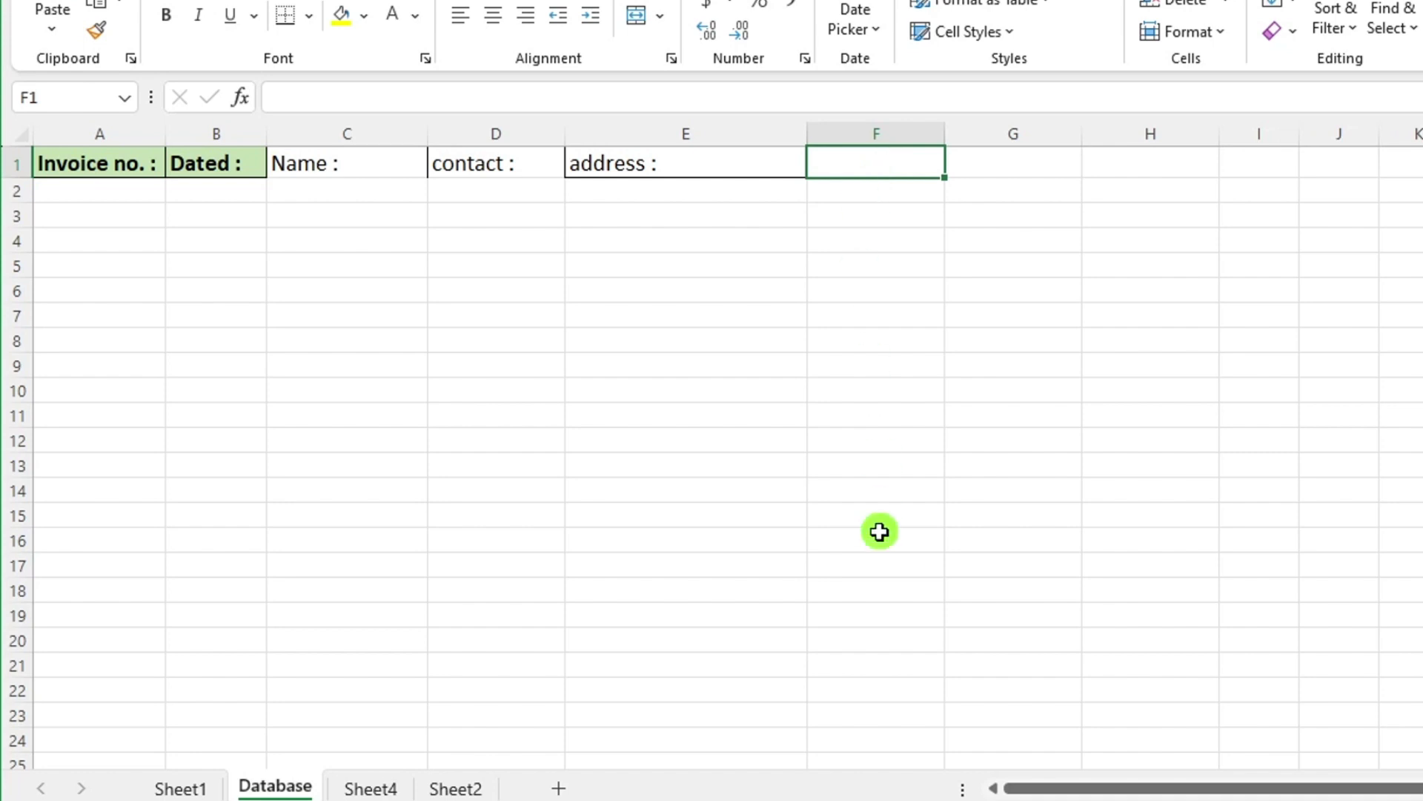
{"action": "key", "text": "ctrl+alt+v"}
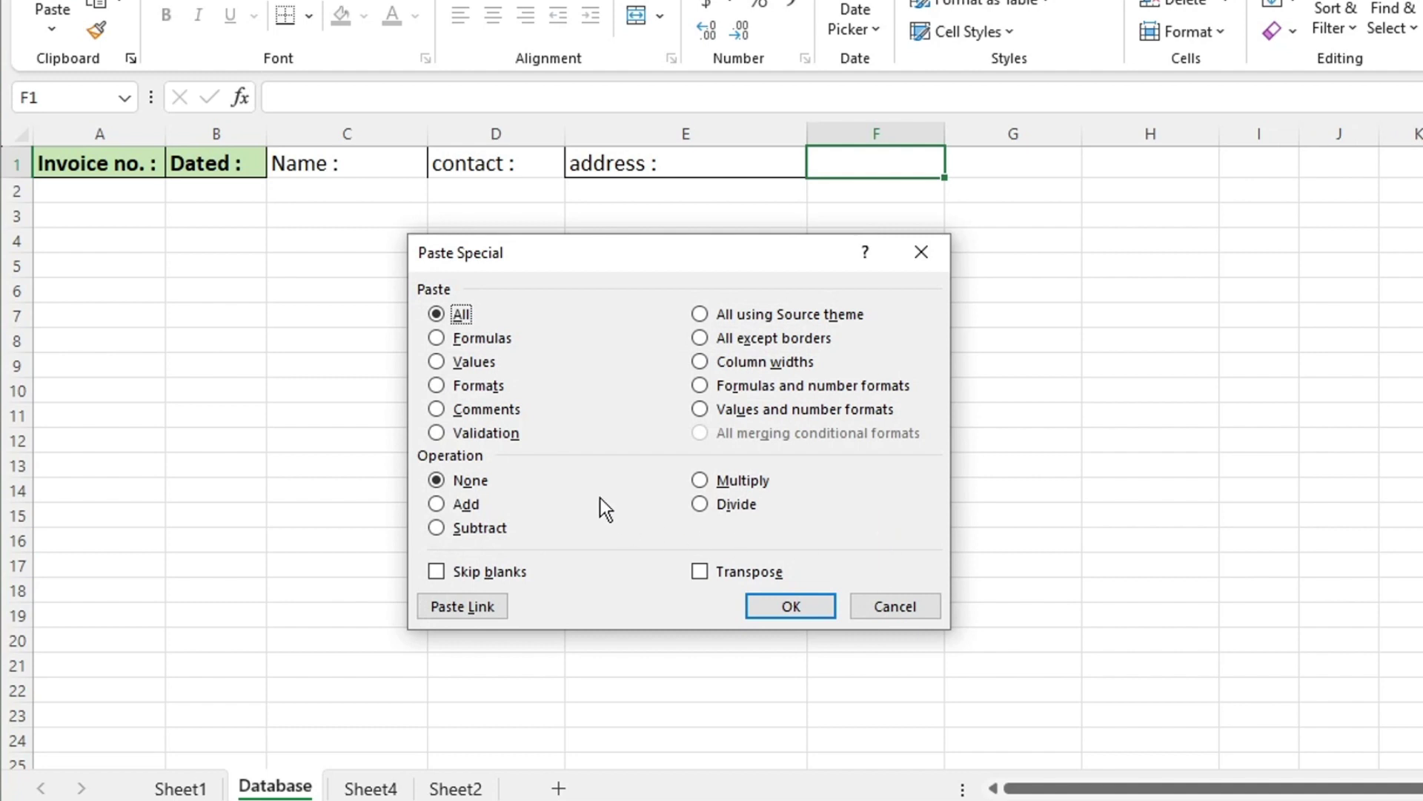
{"action": "left_click", "coordinate": [700, 571]}
{"action": "left_click", "coordinate": [781, 614]}
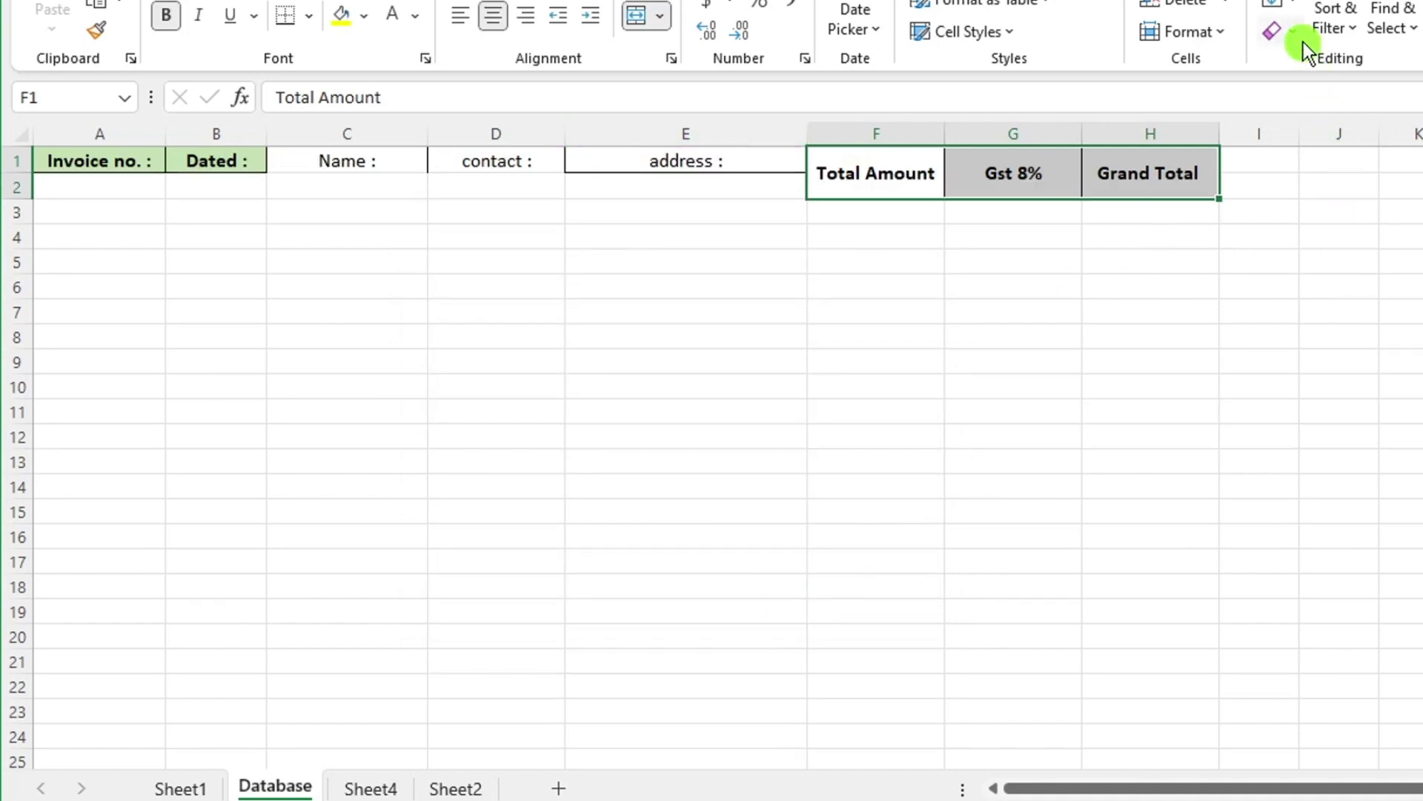
Clear the header formatting, remove the colons and centre the header labels.
{"action": "left_click", "coordinate": [1299, 33]}
{"action": "left_click", "coordinate": [1375, 99]}
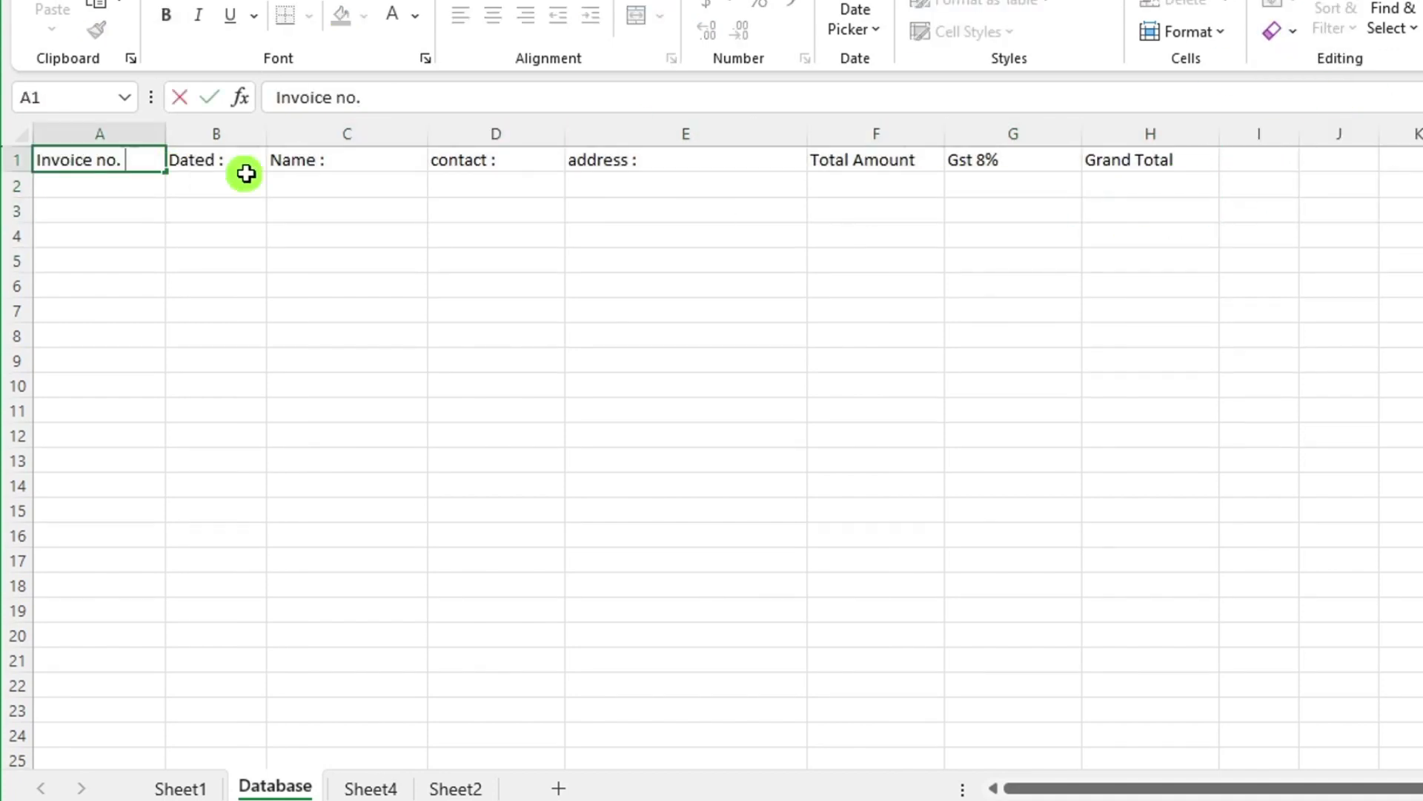
{"action": "left_click", "coordinate": [531, 162]}
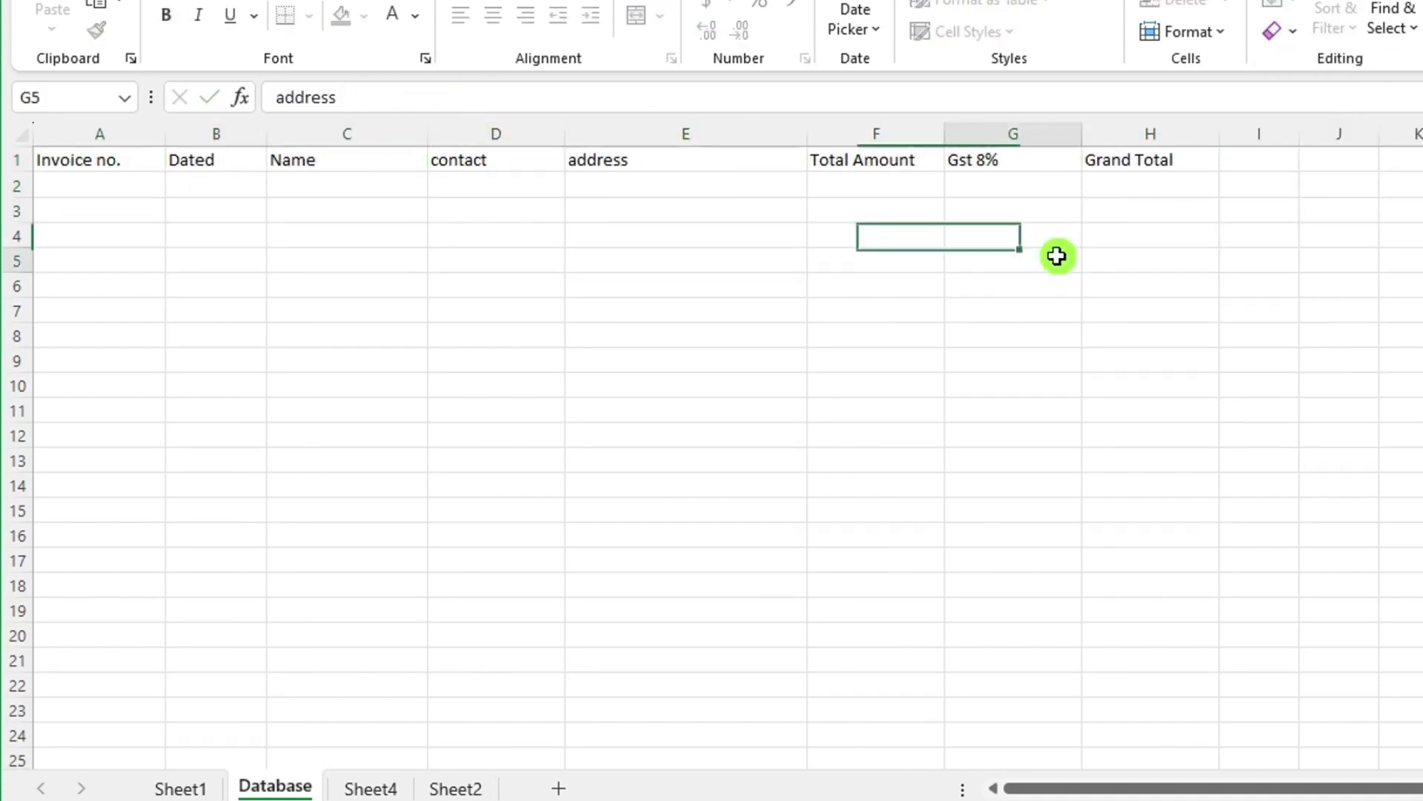
{"action": "left_click", "coordinate": [171, 163]}
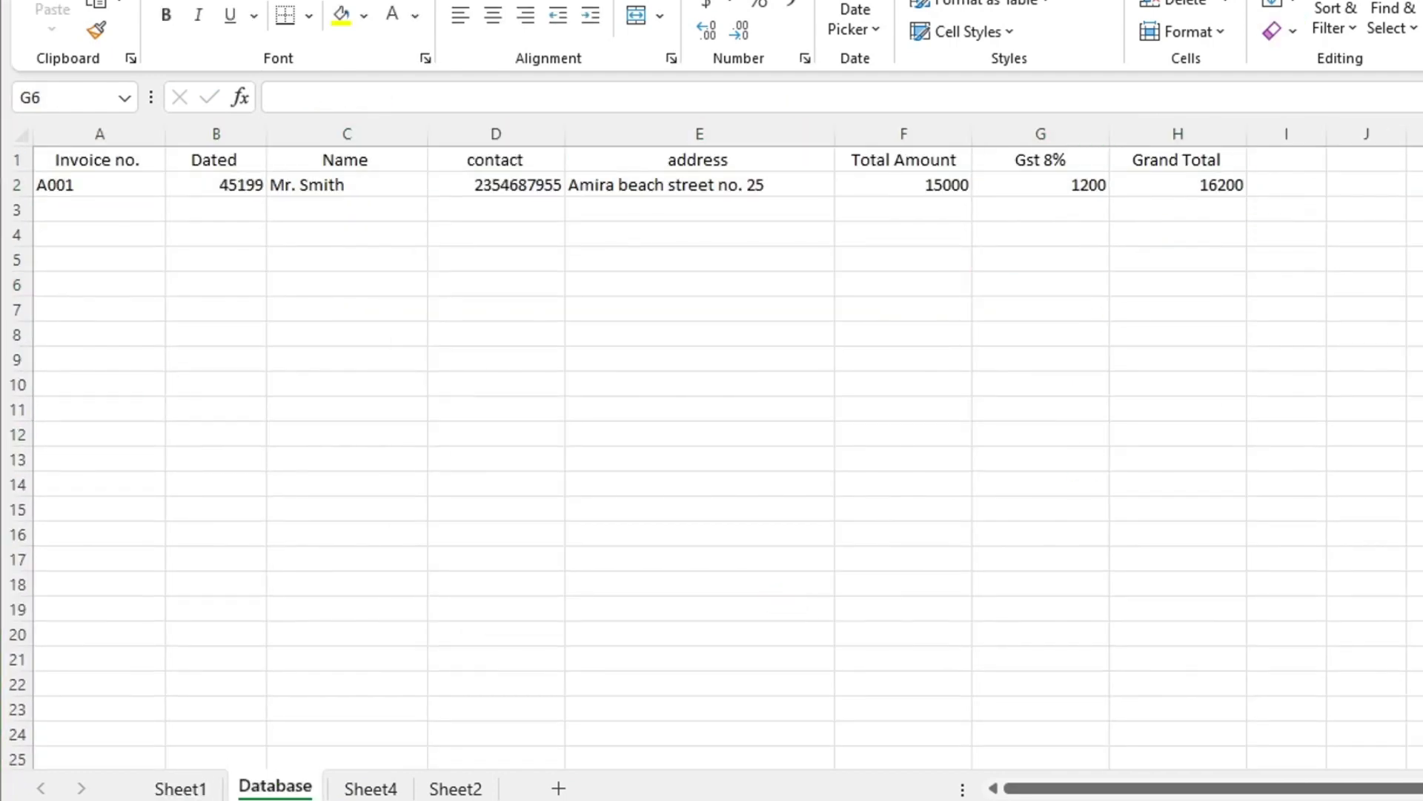
Select the Database range from A1 down to row 30 through column I.
{"action": "left_click", "coordinate": [724, 353]}
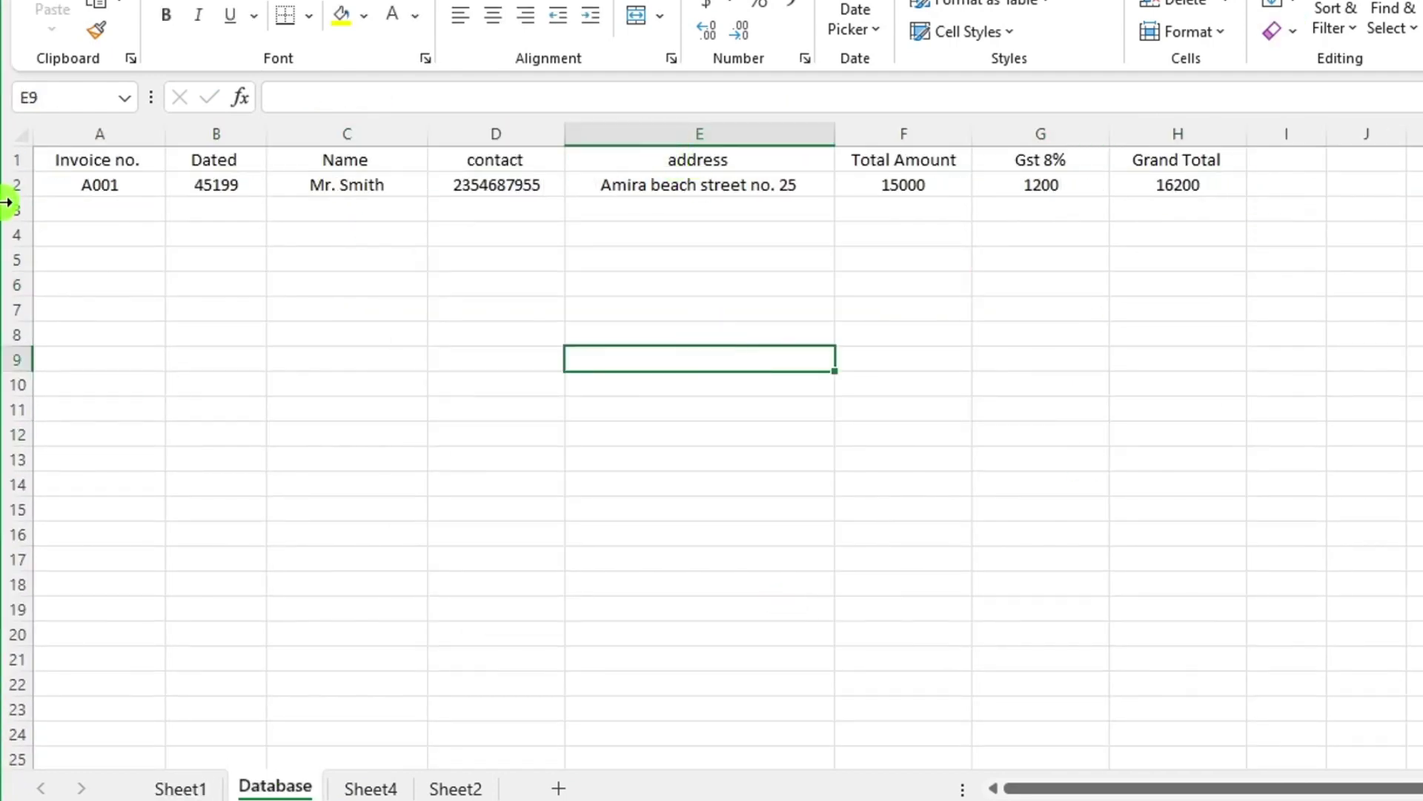
{"action": "left_click_drag", "start_coordinate": [120, 170], "coordinate": [1246, 688]}
Convert the selection to a table with headers styled Table Style Medium 15.
{"action": "scroll", "coordinate": [1025, 660], "scroll_direction": "up", "scroll_amount": 3}
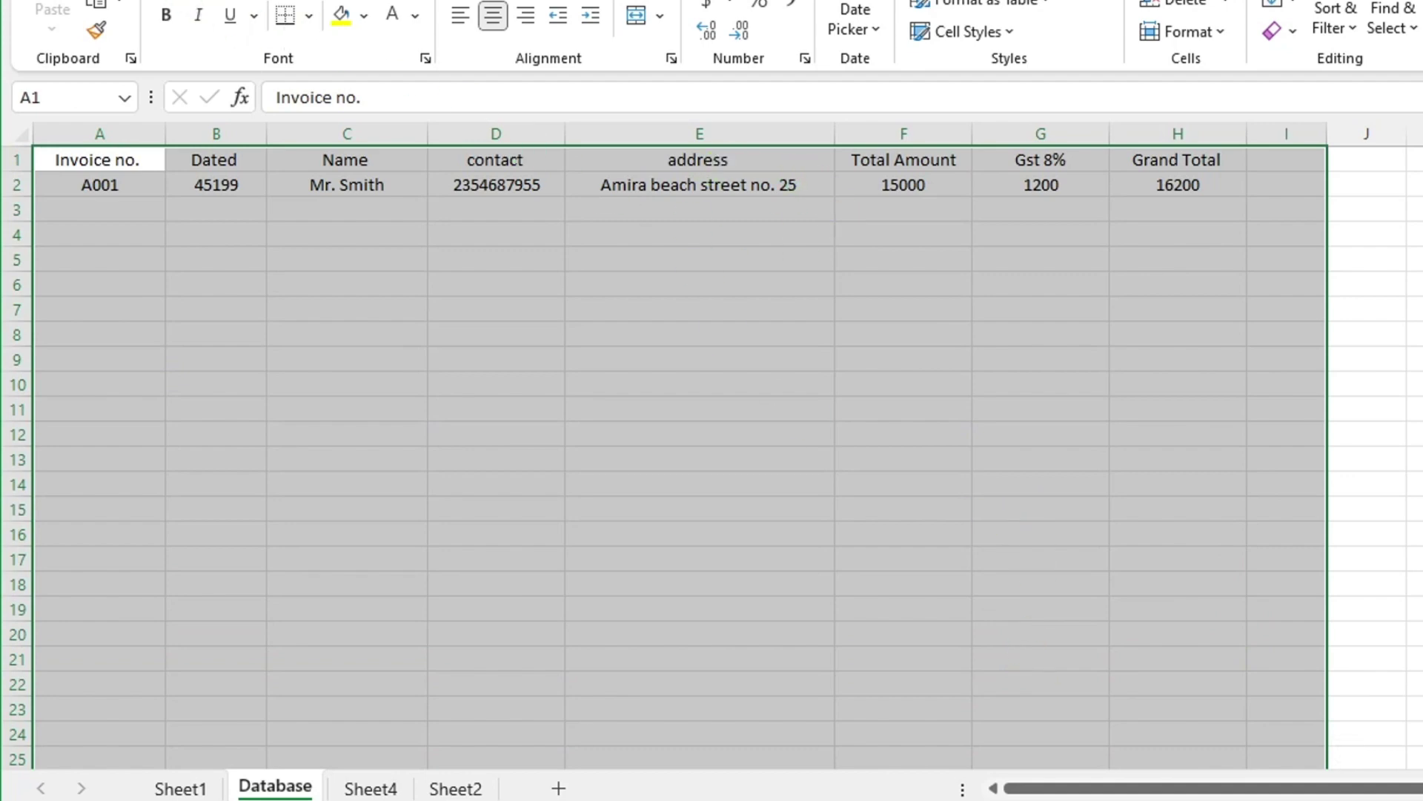
{"action": "key", "text": "alt+n"}
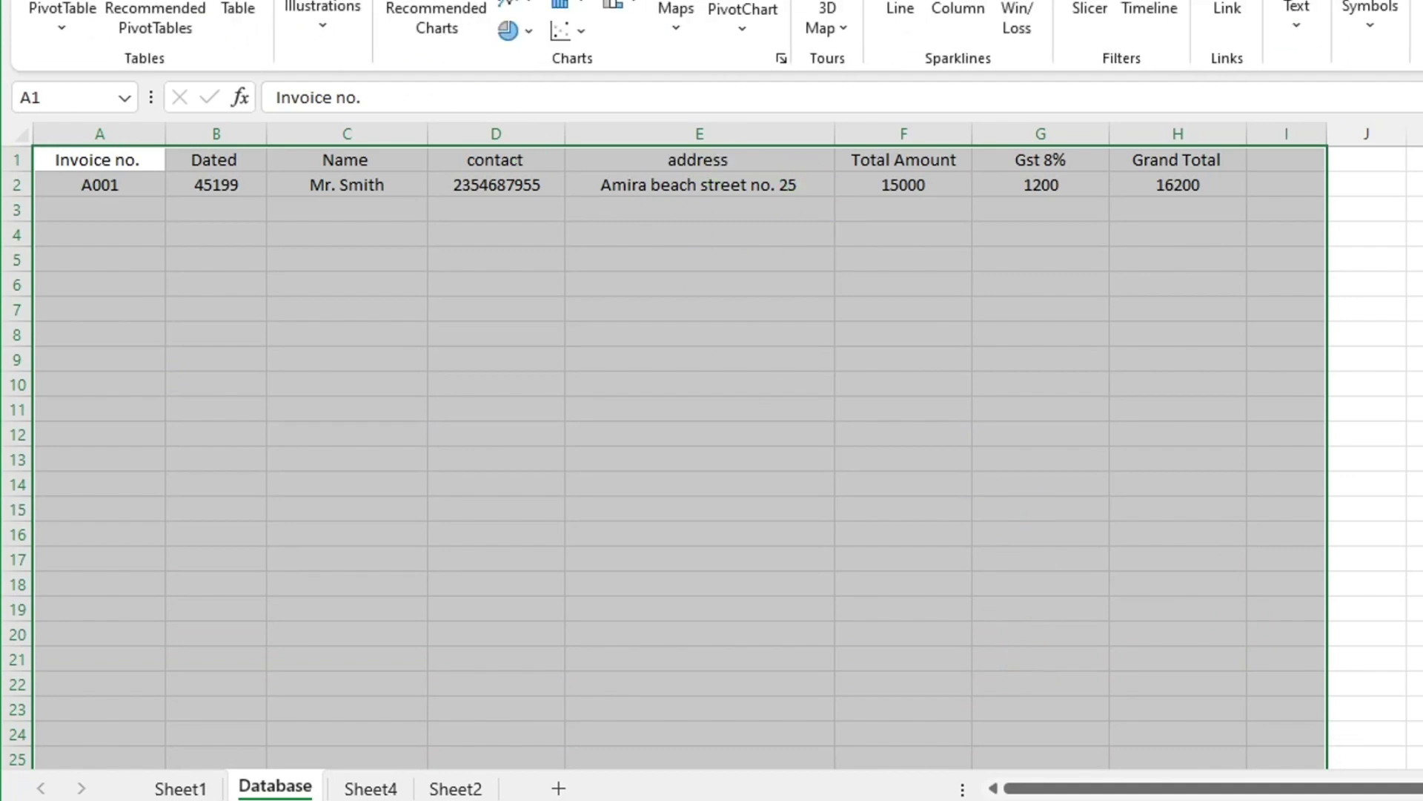
{"action": "left_click", "coordinate": [244, 10]}
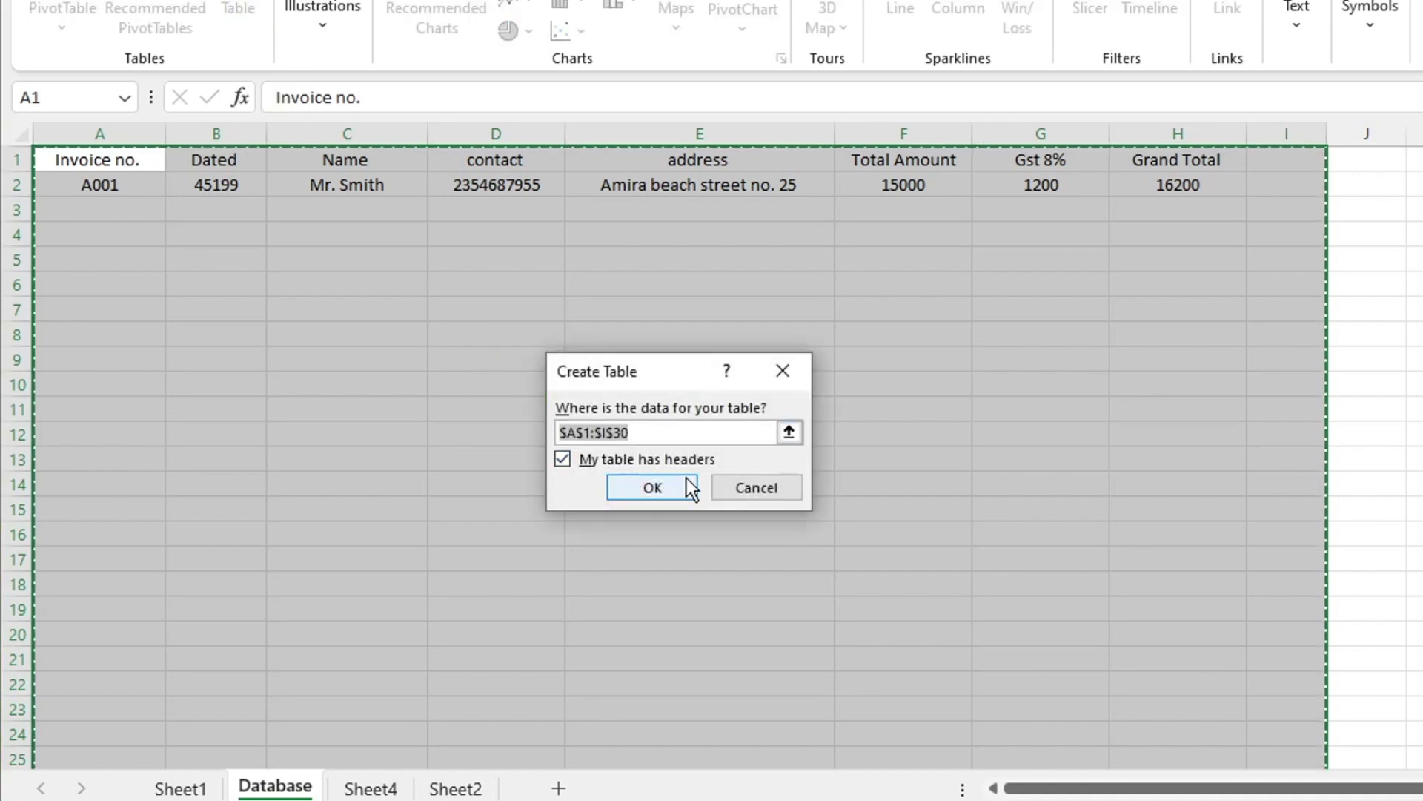
{"action": "left_click", "coordinate": [665, 489]}
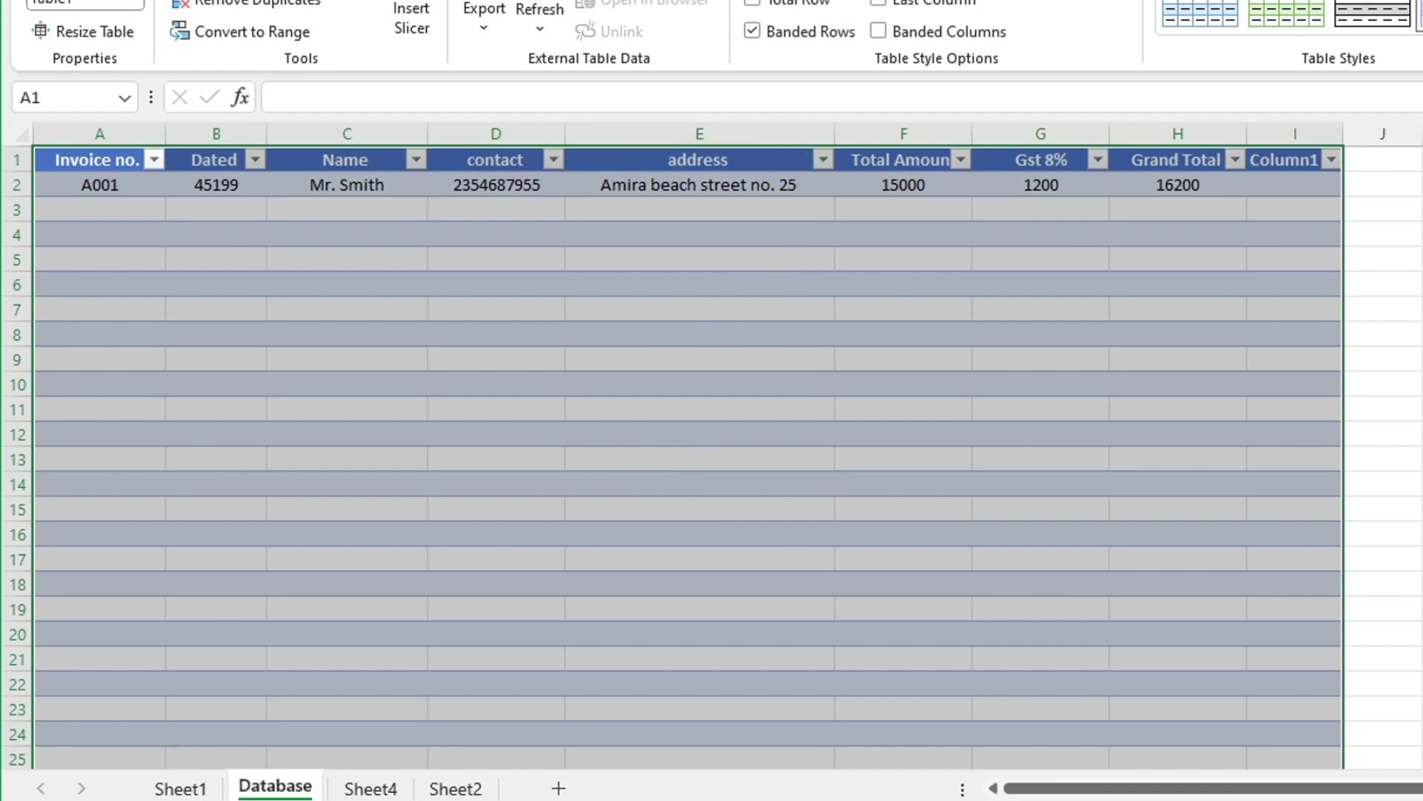
{"action": "left_click", "coordinate": [1419, 46]}
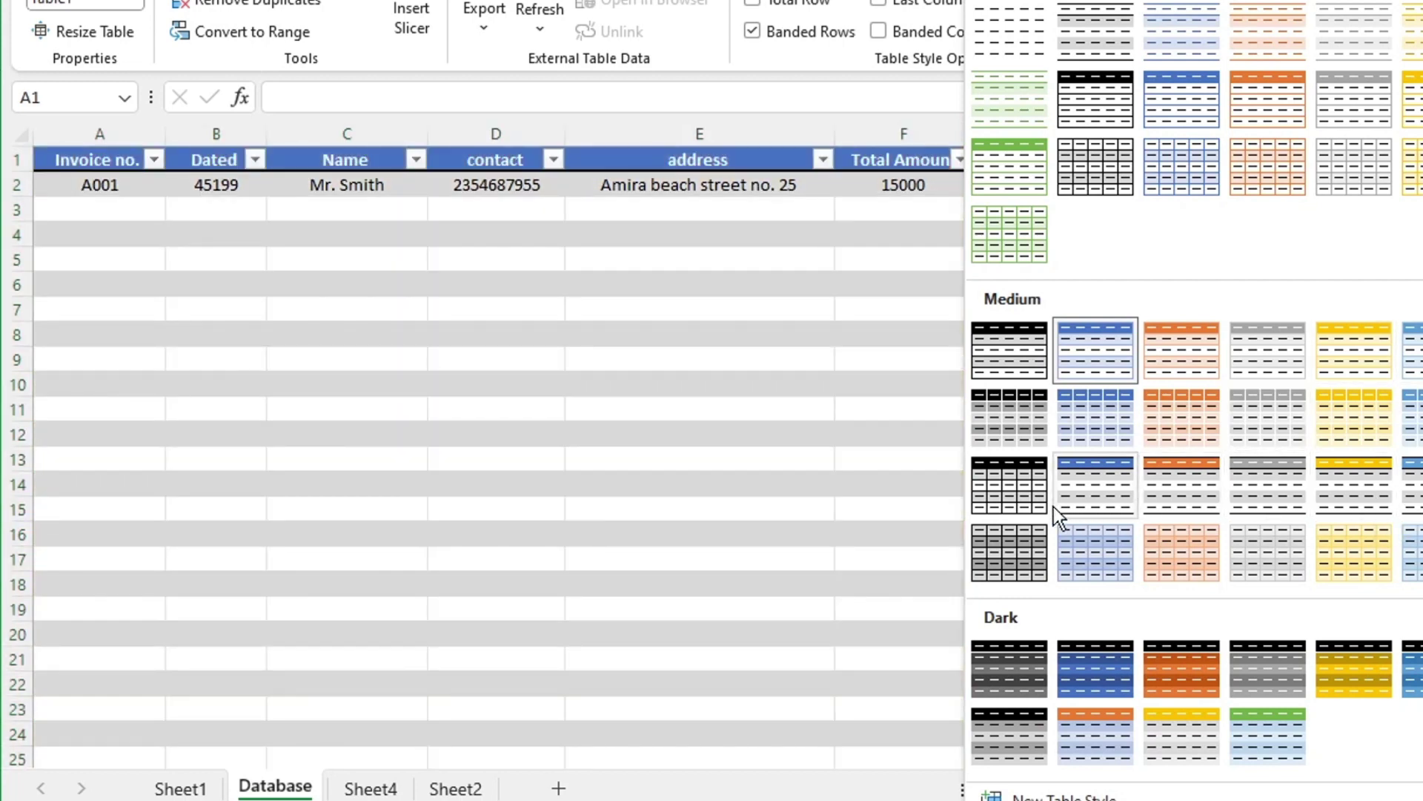
{"action": "left_click", "coordinate": [1008, 489]}
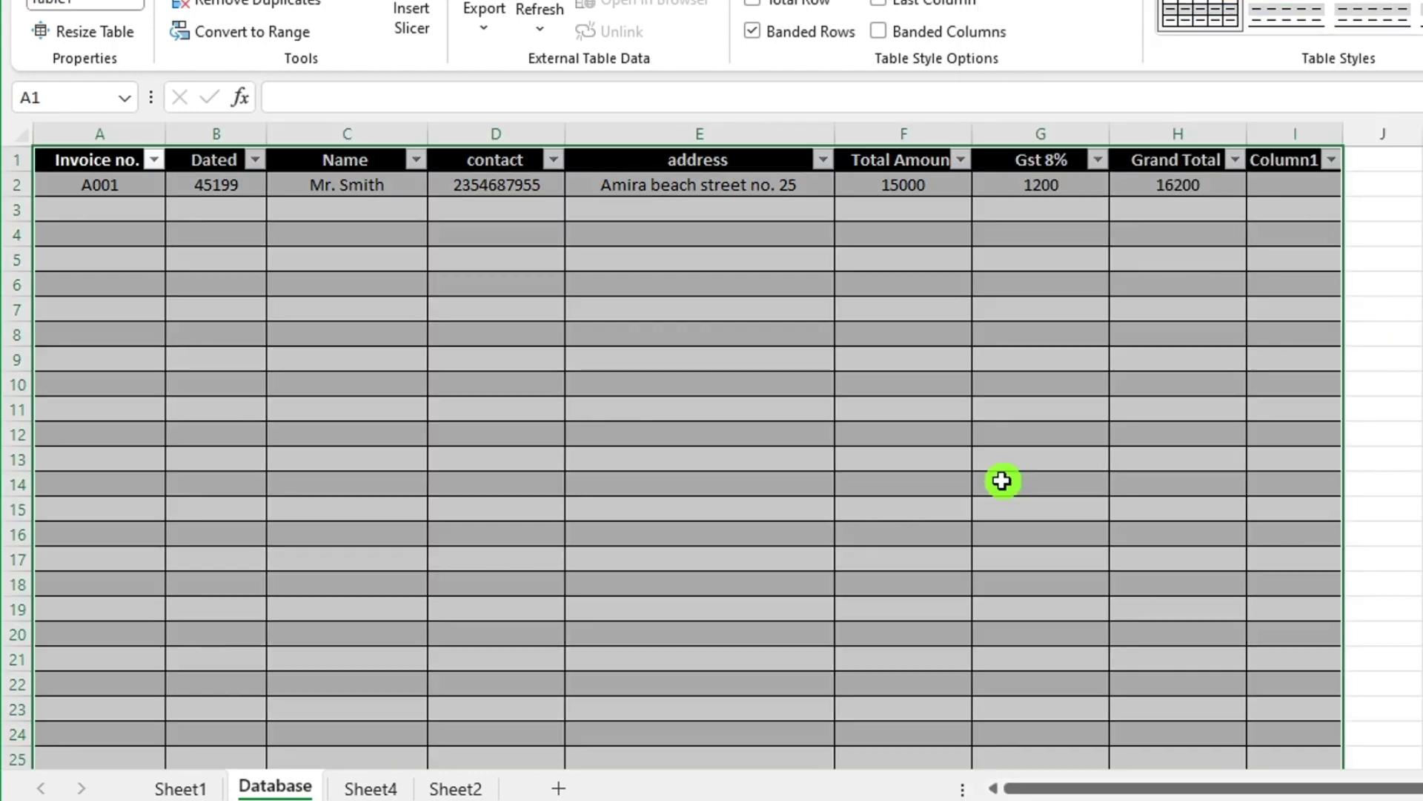
{"action": "left_click", "coordinate": [1412, 460]}
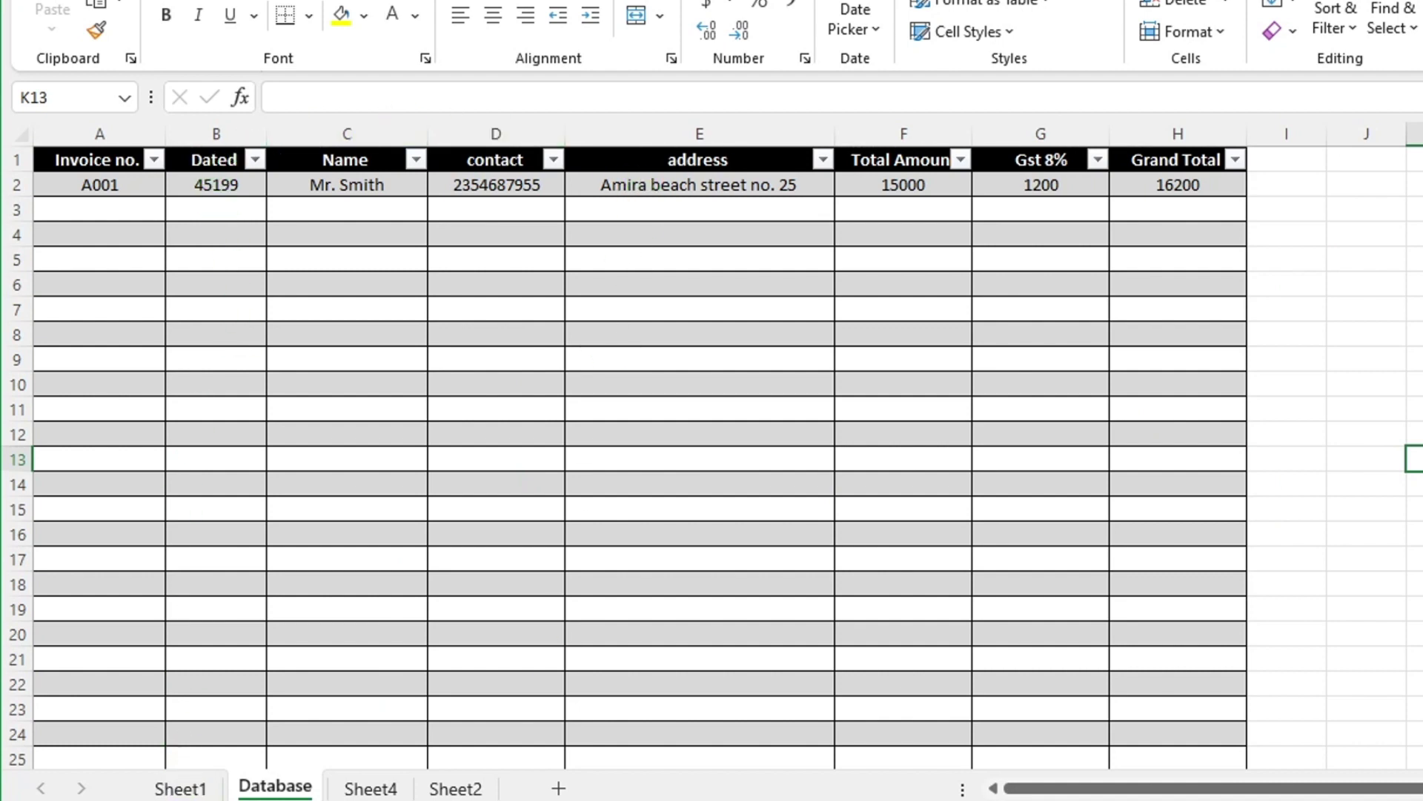
Link Sheet1 J6:J10 to the invoice number, date and customer details (=B6, =D6, =B8, =B9, =B10).
{"action": "key", "text": "ctrl+Page_Up"}
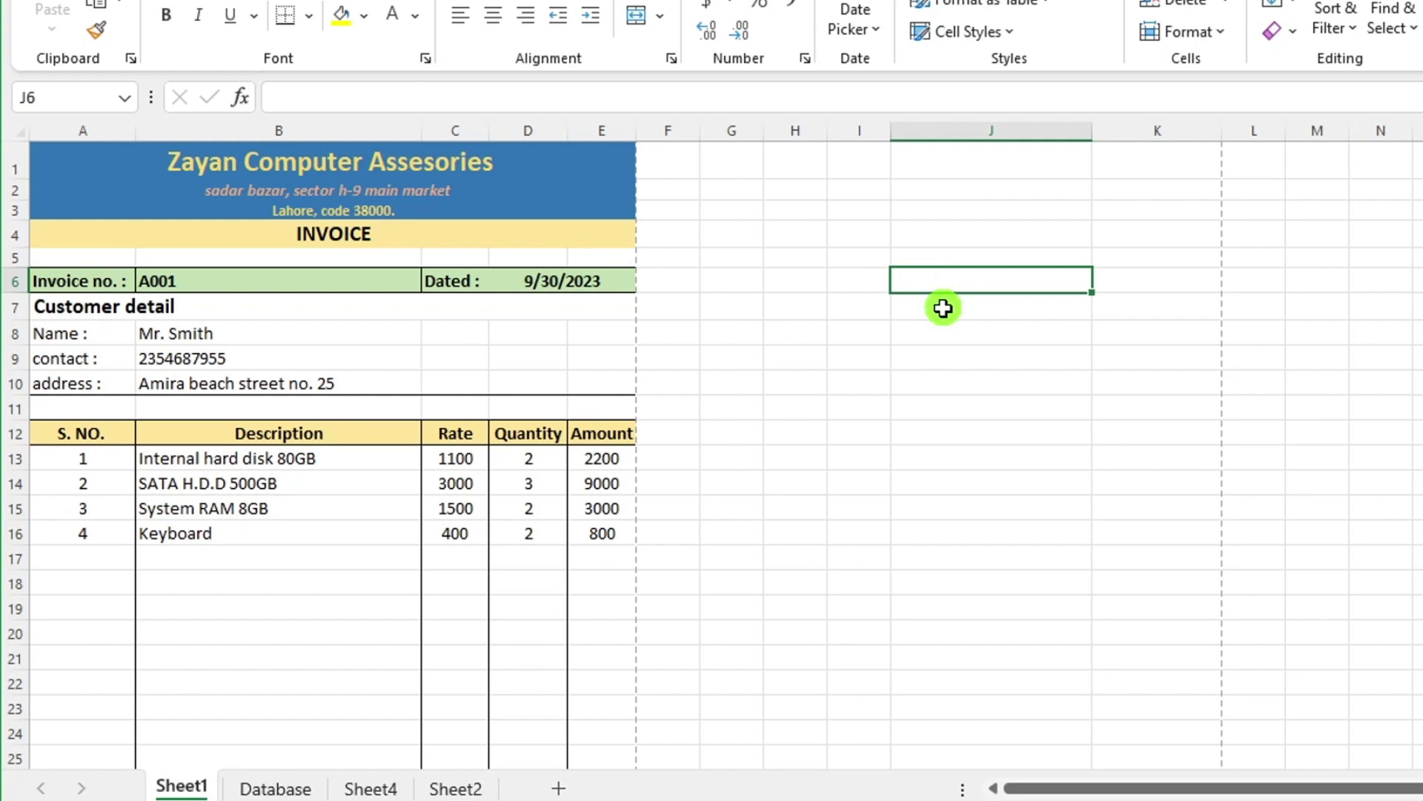
{"action": "type", "text": "="}
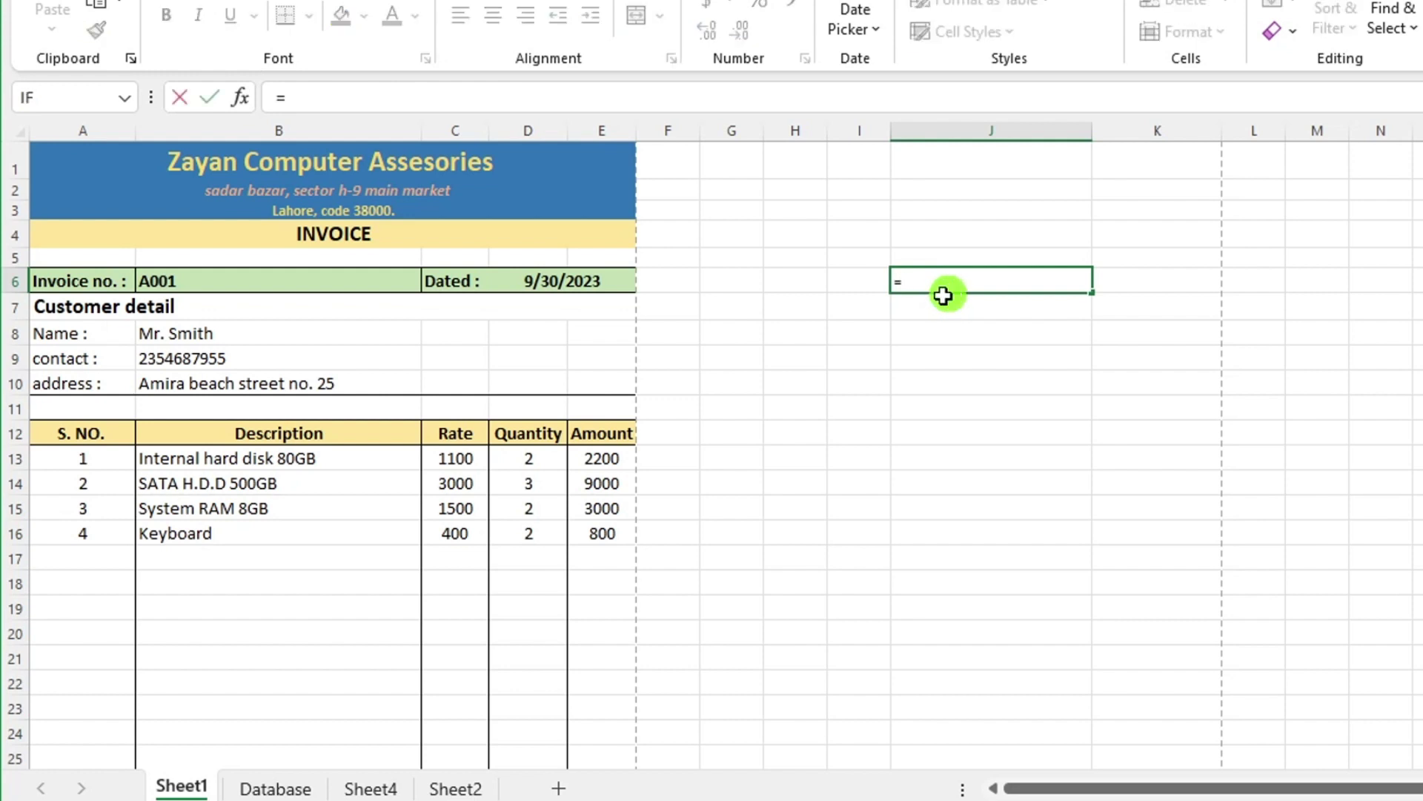
{"action": "left_click", "coordinate": [334, 277]}
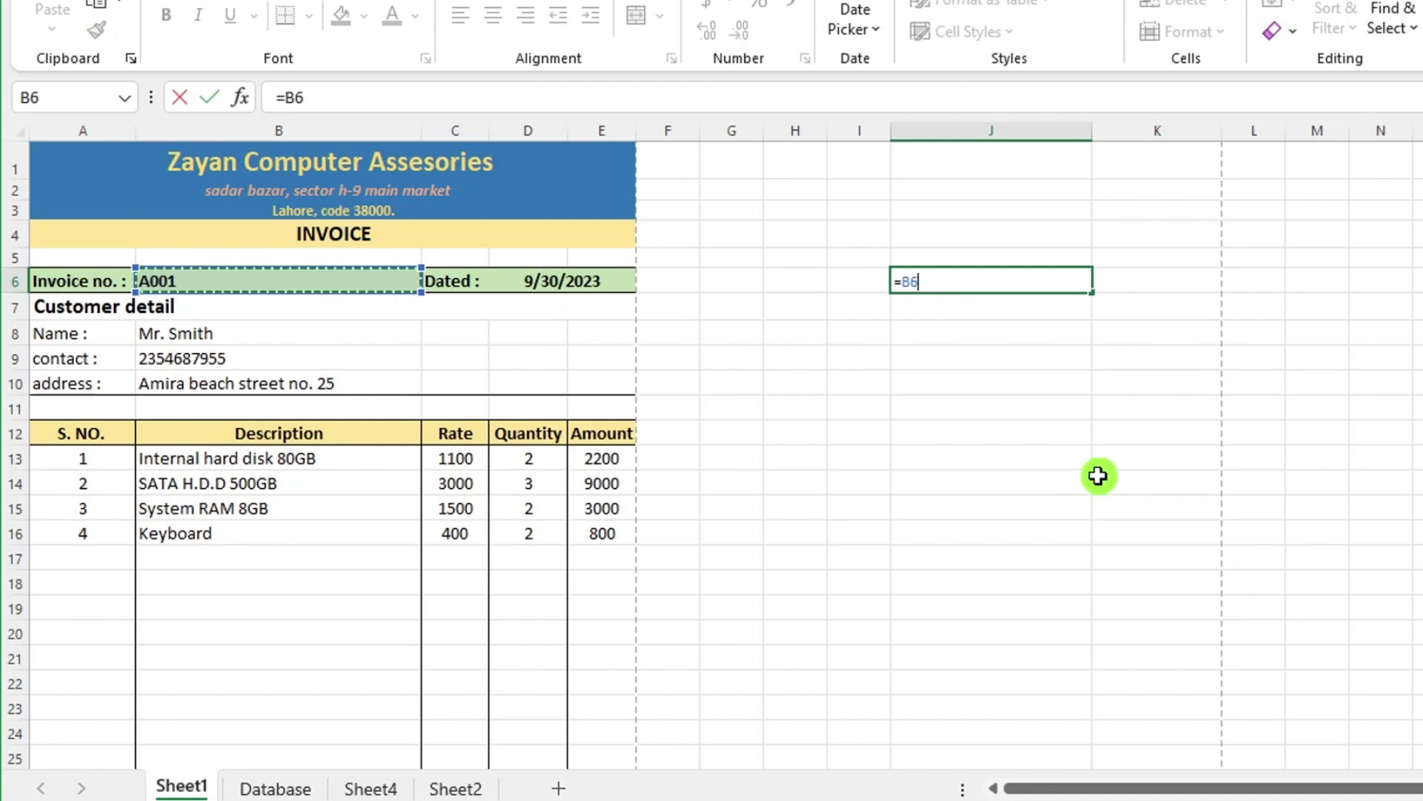
{"action": "key", "text": "Return"}
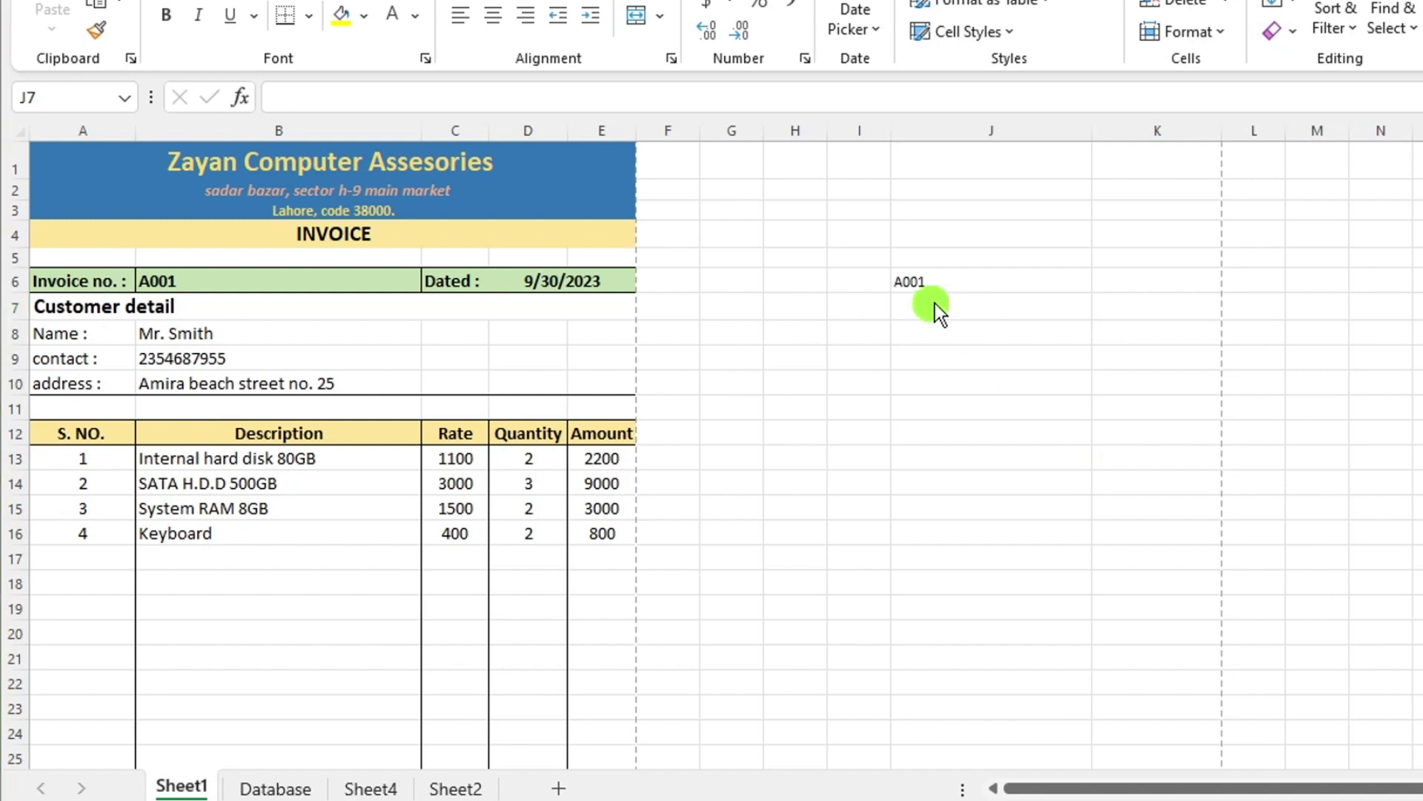
{"action": "type", "text": "="}
{"action": "left_click", "coordinate": [556, 281]}
{"action": "key", "text": "Return"}
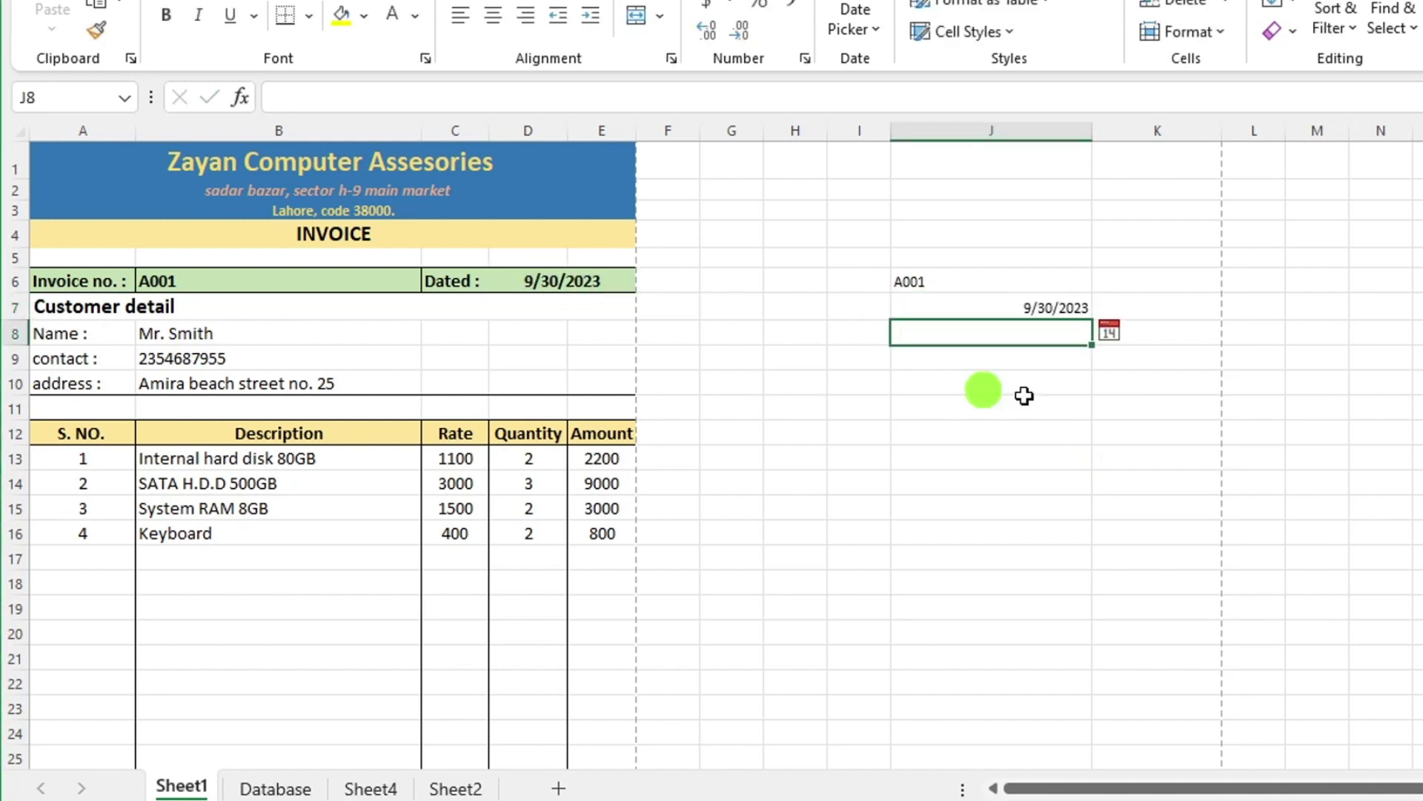
{"action": "type", "text": "="}
{"action": "left_click", "coordinate": [222, 333]}
{"action": "key", "text": "Return"}
{"action": "type", "text": "="}
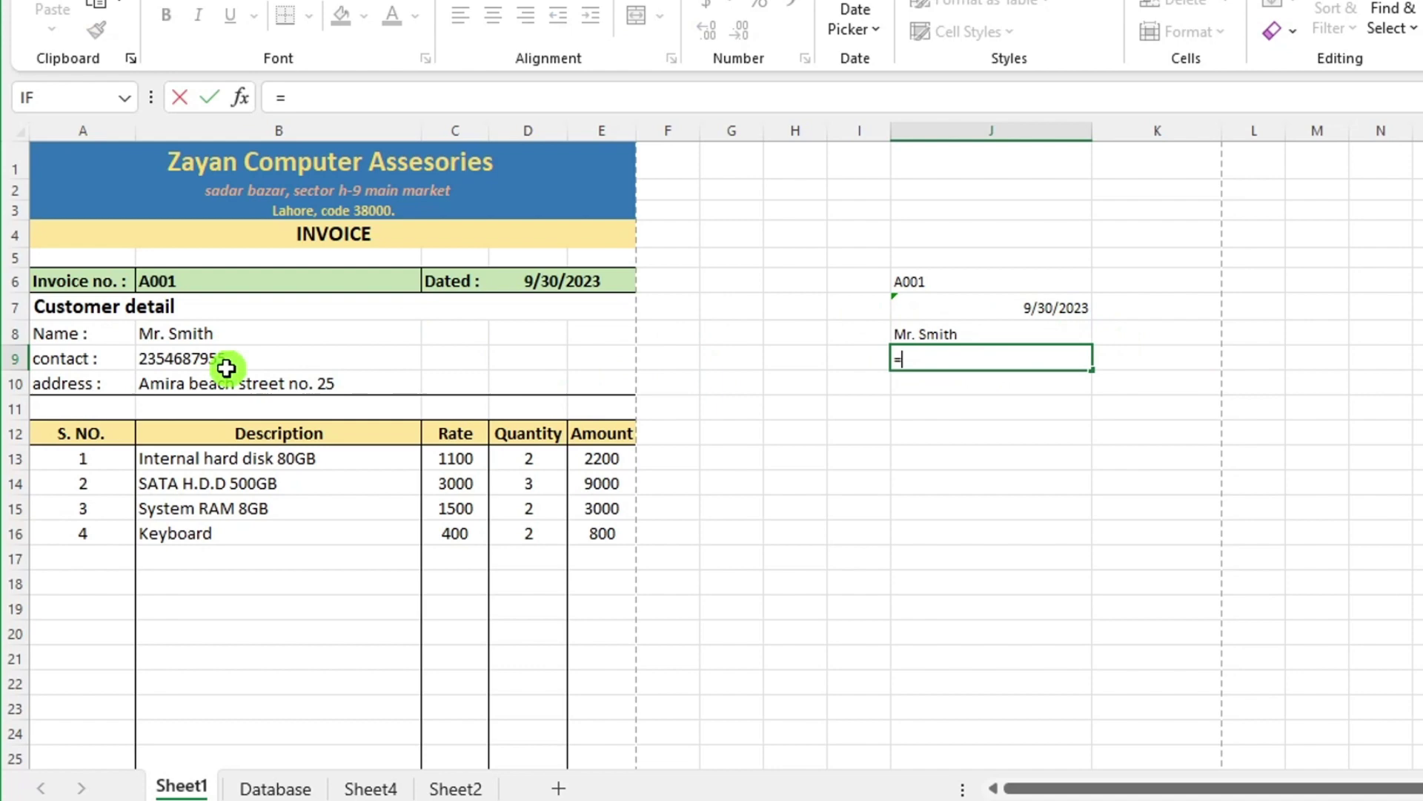
{"action": "left_click", "coordinate": [222, 360]}
{"action": "key", "text": "Return"}
{"action": "type", "text": "="}
{"action": "left_click", "coordinate": [218, 384]}
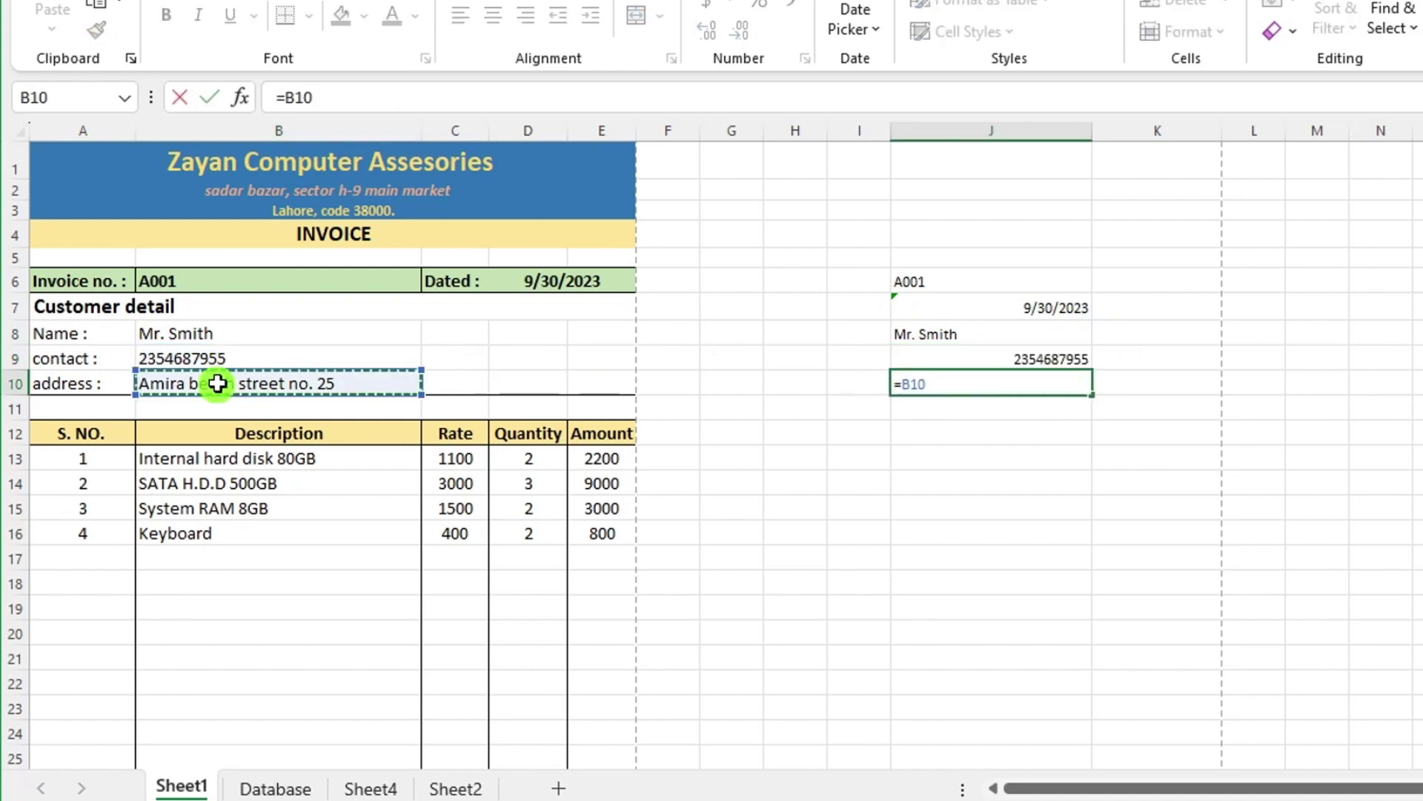
{"action": "key", "text": "Return"}
Link J11:J13 to the total amount, Gst 8% and grand total (=E26, =E27, =E28).
{"action": "scroll", "coordinate": [997, 377], "scroll_direction": "down", "scroll_amount": 2}
{"action": "type", "text": "="}
{"action": "left_click", "coordinate": [511, 632]}
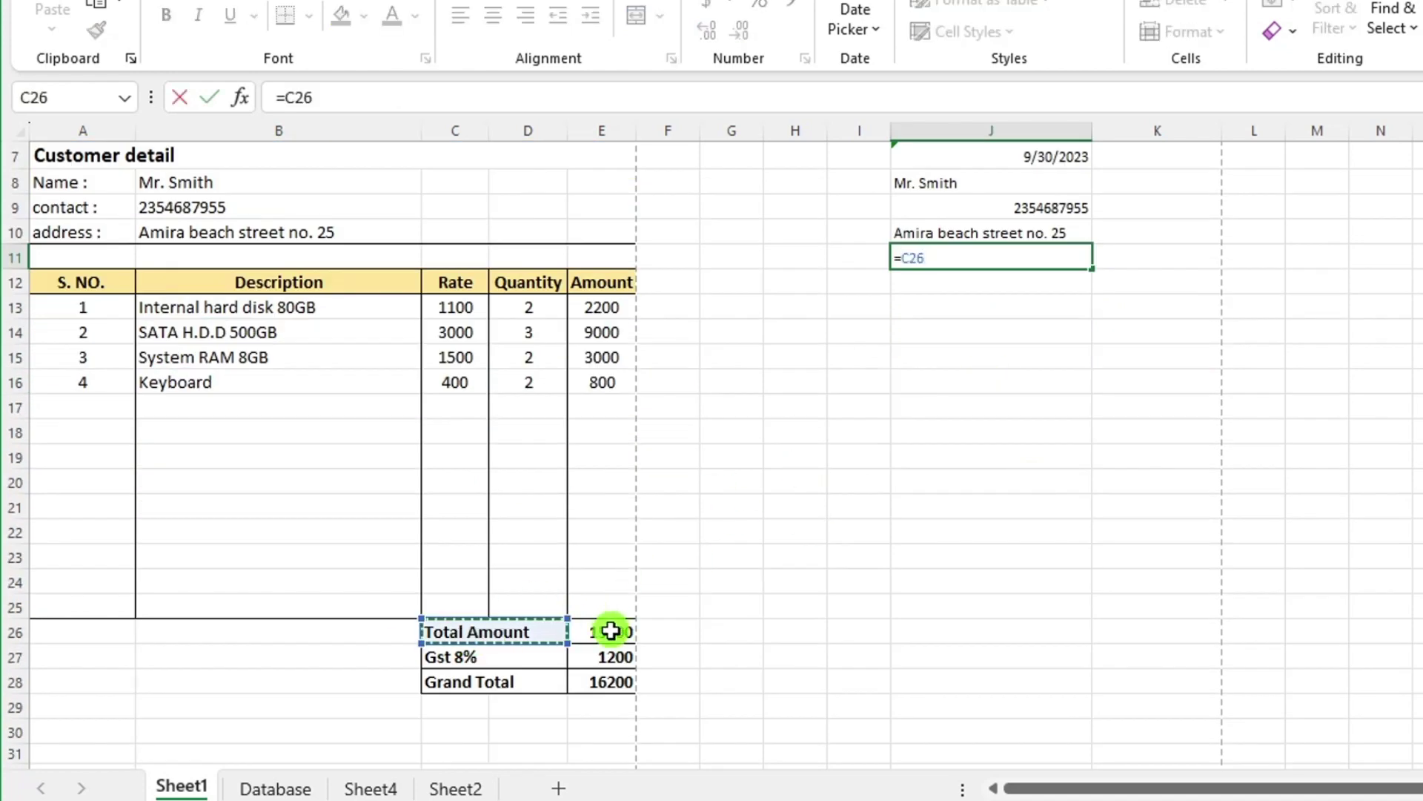
{"action": "left_click", "coordinate": [604, 632]}
{"action": "key", "text": "Return"}
{"action": "type", "text": "="}
{"action": "left_click", "coordinate": [612, 657]}
{"action": "key", "text": "Return"}
{"action": "type", "text": "="}
{"action": "left_click", "coordinate": [604, 682]}
{"action": "key", "text": "Return"}
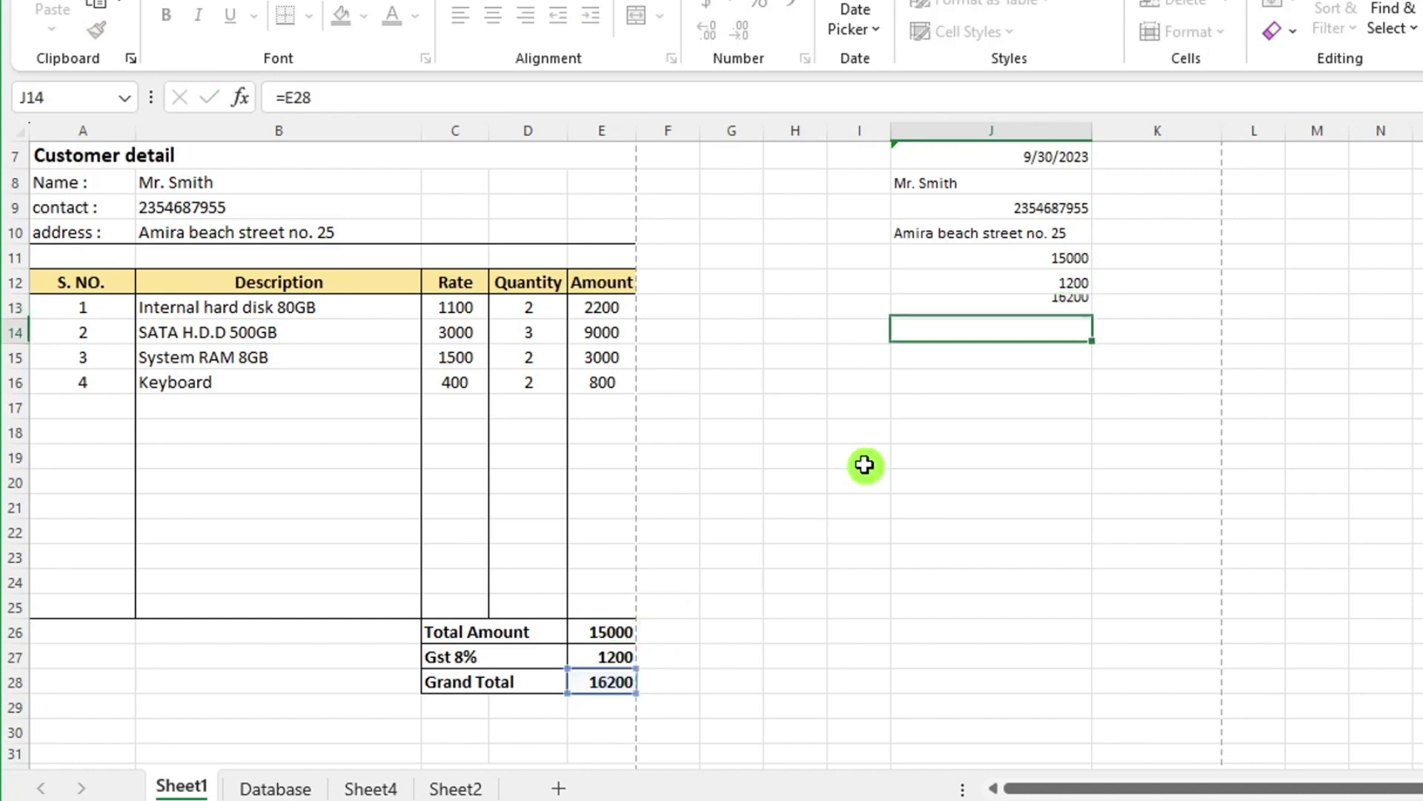
{"action": "scroll", "coordinate": [865, 467], "scroll_direction": "up", "scroll_amount": 2}
{"action": "left_click_drag", "start_coordinate": [964, 282], "coordinate": [999, 440]}
{"action": "left_click", "coordinate": [1038, 485]}
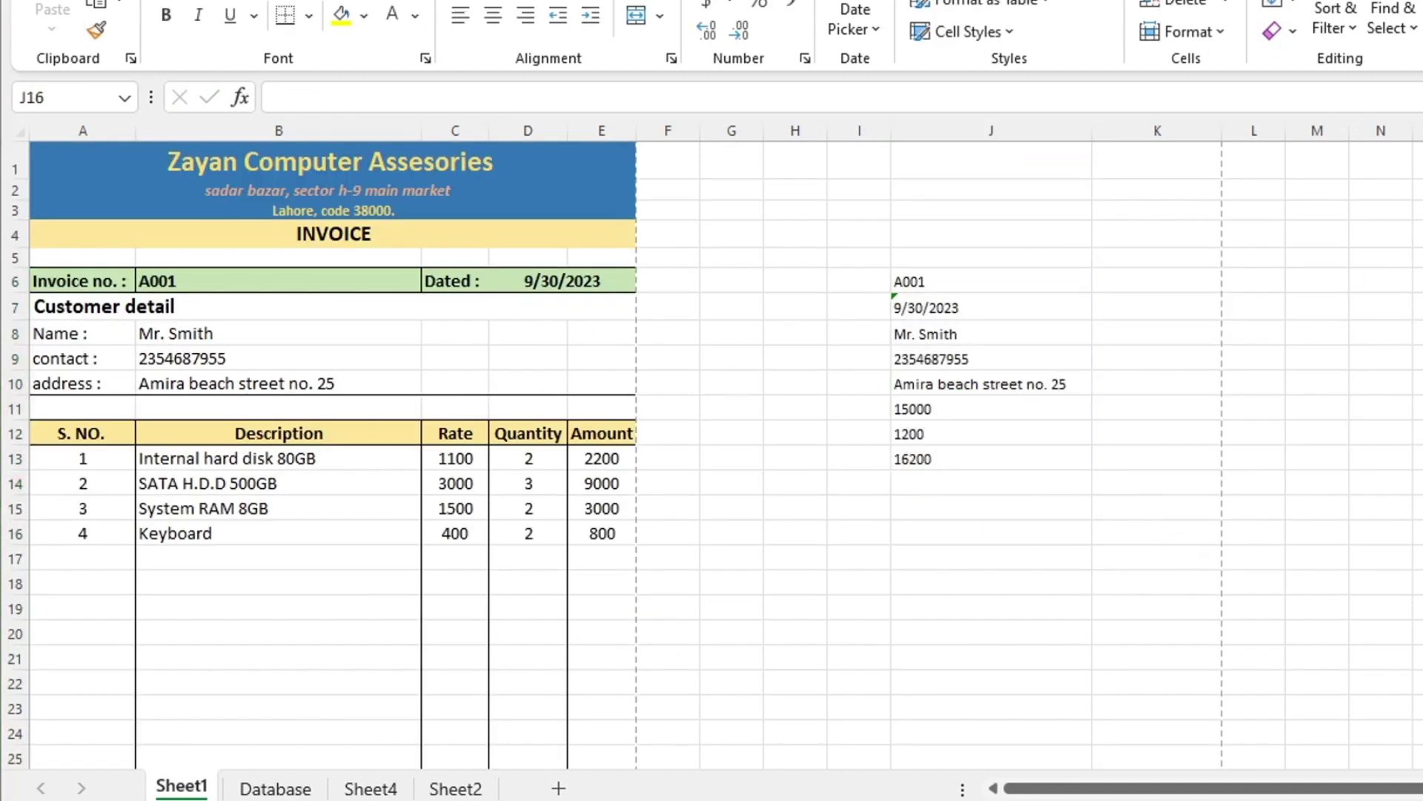
Enable the Developer tab under Main Tabs in Excel Options' Customize Ribbon.
{"action": "left_click_drag", "start_coordinate": [1023, 285], "coordinate": [1023, 486]}
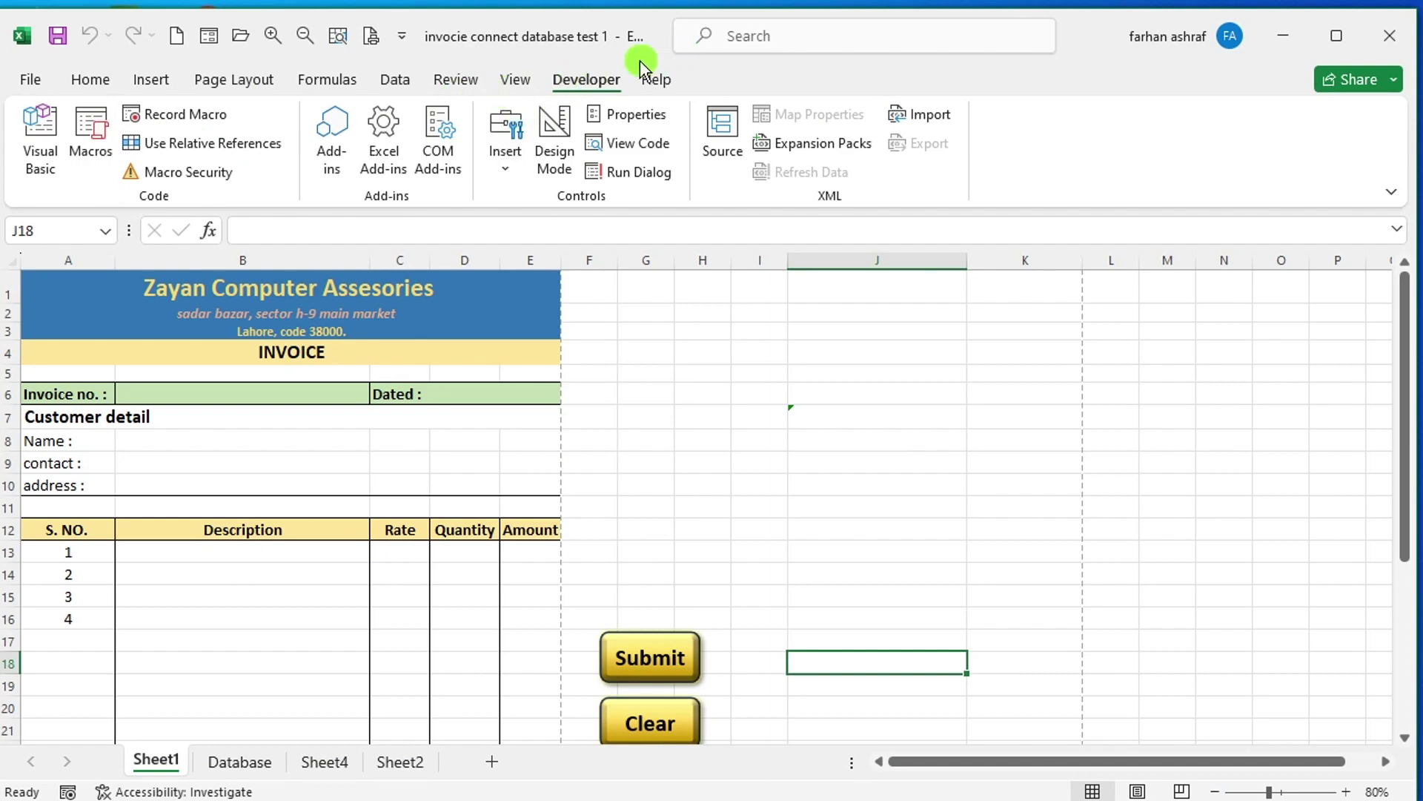
{"action": "left_click", "coordinate": [400, 43]}
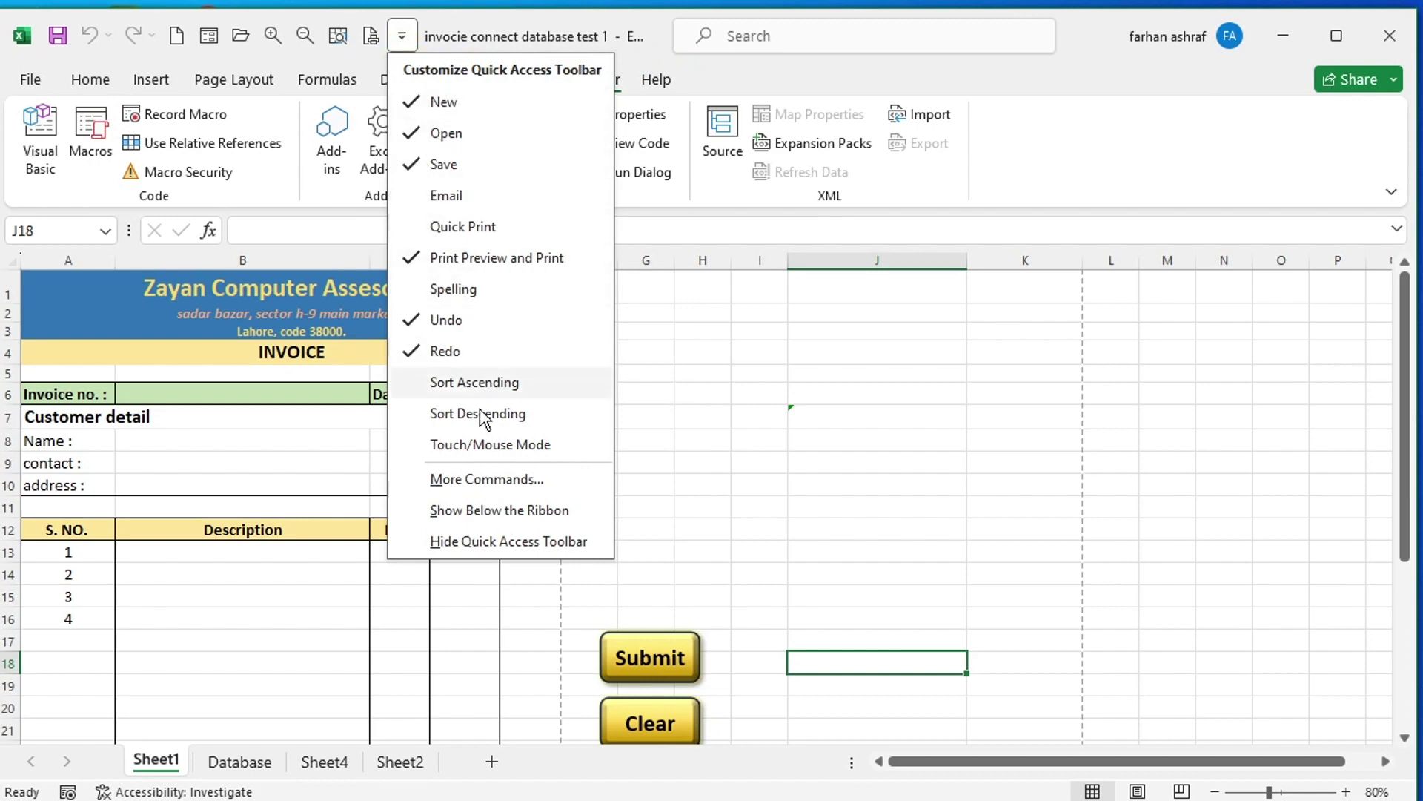
{"action": "left_click", "coordinate": [486, 479]}
{"action": "left_click", "coordinate": [318, 335]}
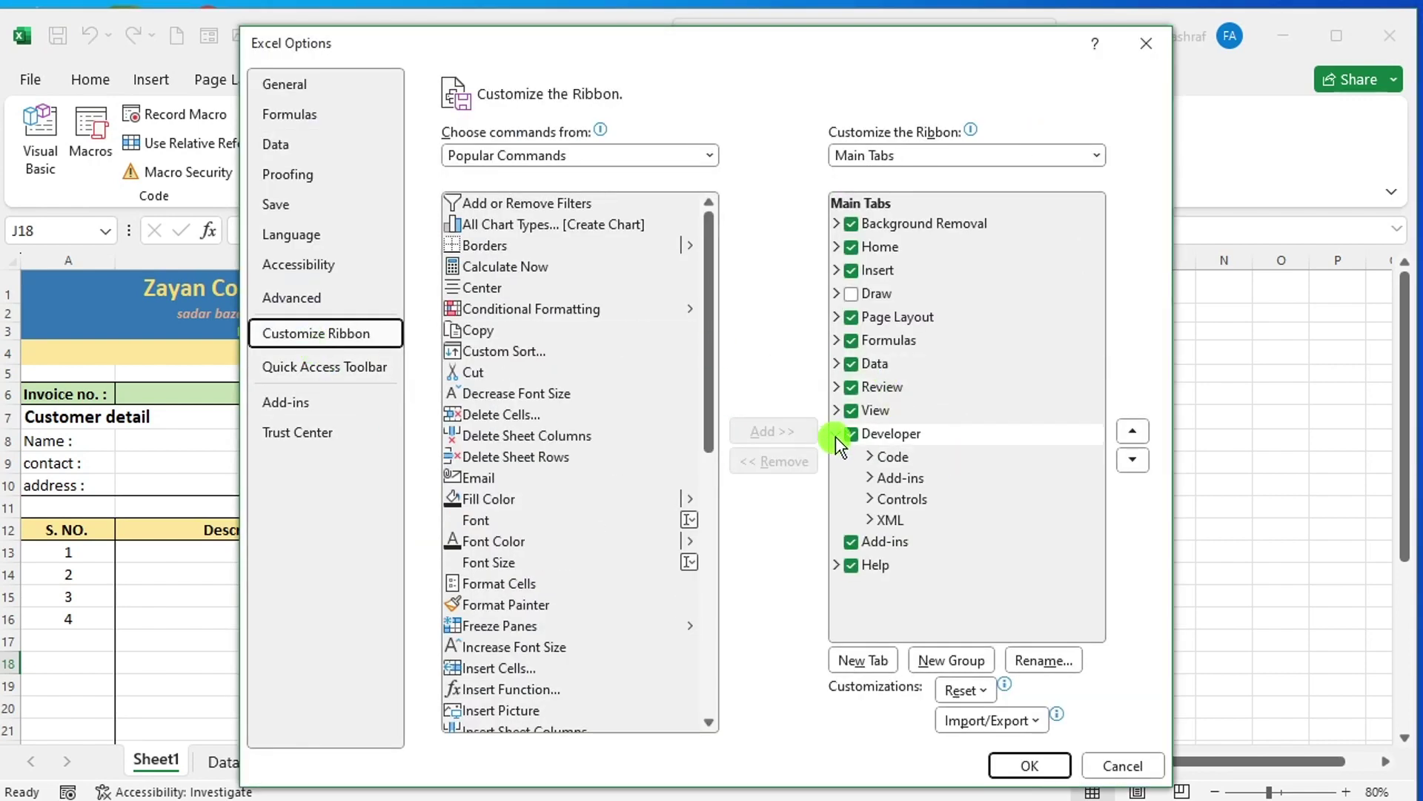
{"action": "left_click", "coordinate": [886, 435]}
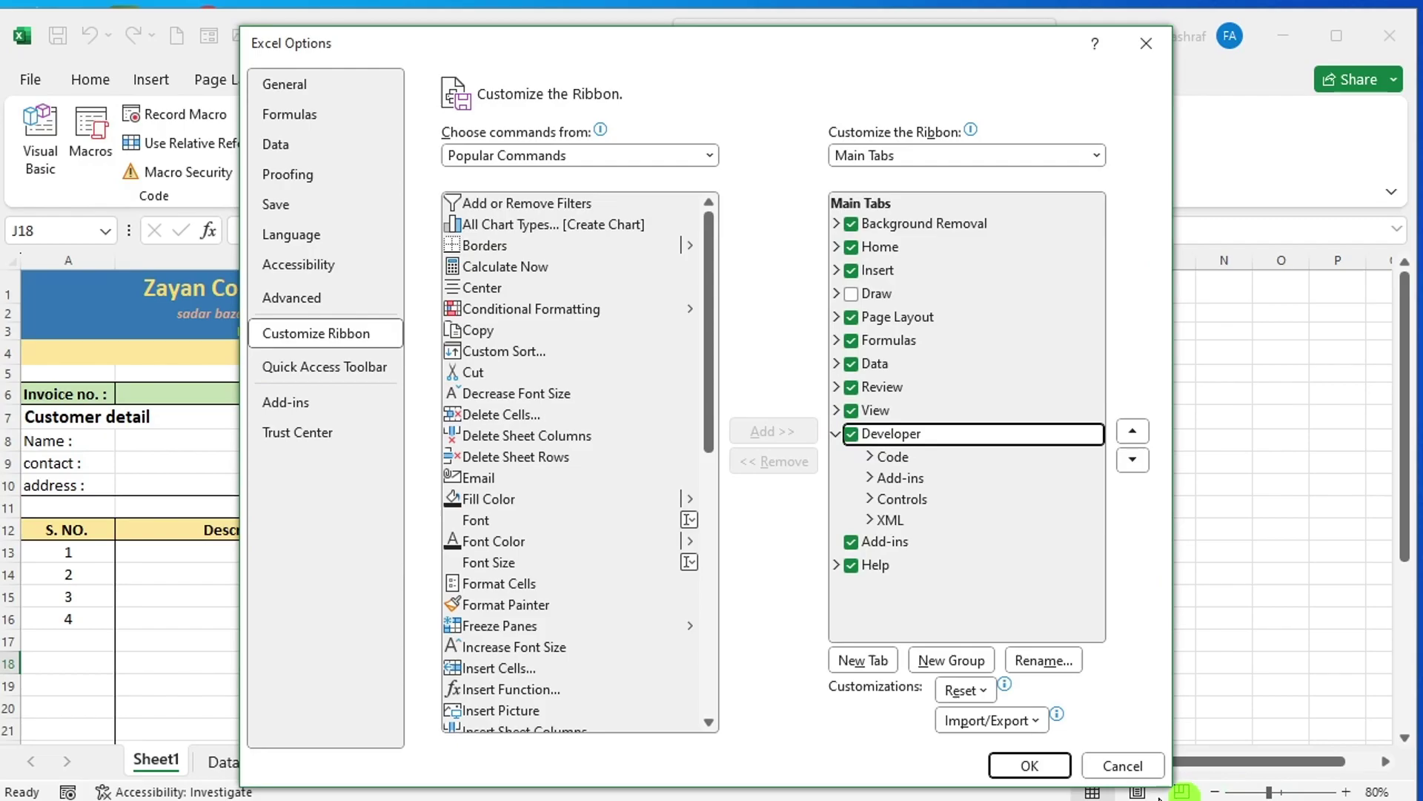
{"action": "left_click", "coordinate": [1120, 765]}
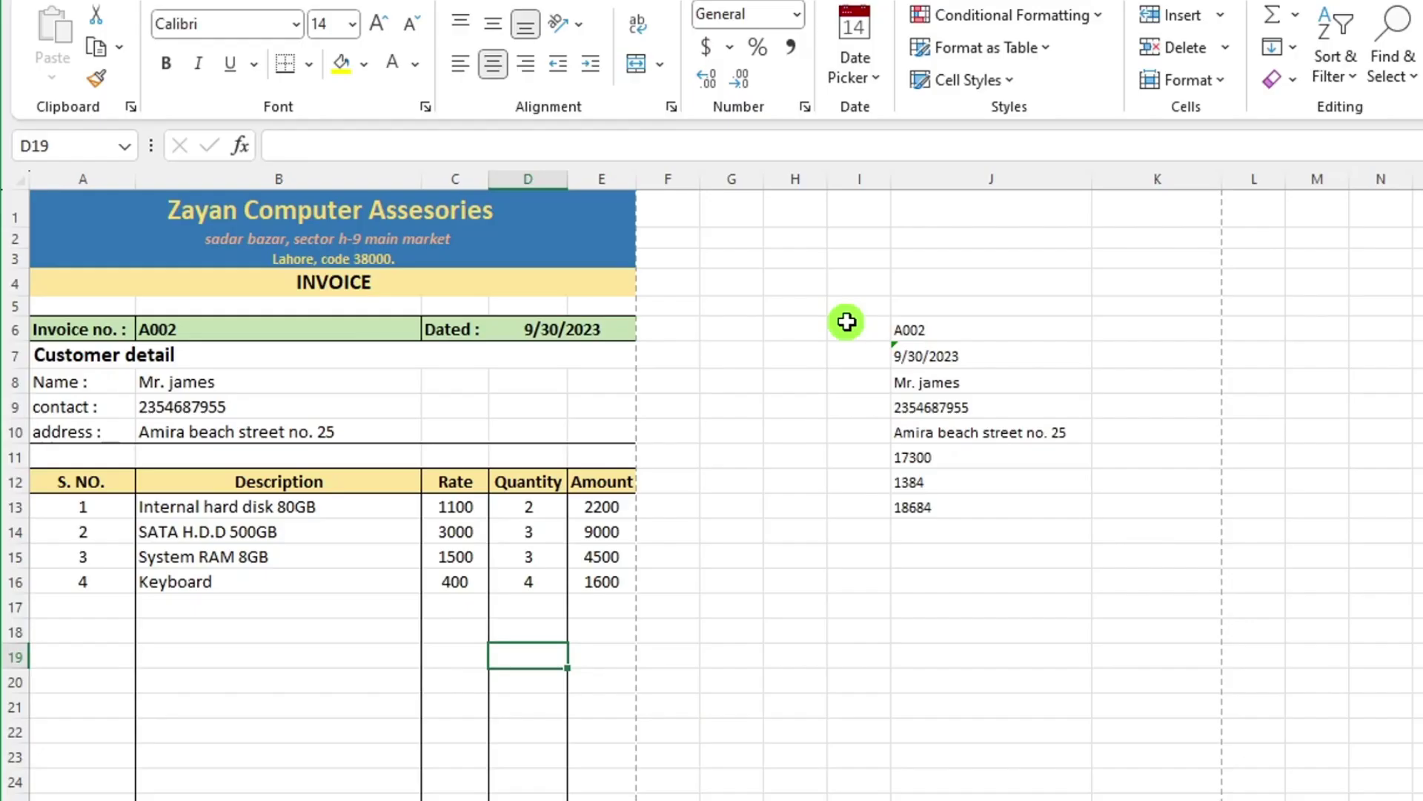
From the Developer tab, begin recording a macro named Submit stored in This Workbook.
{"action": "left_click", "coordinate": [673, 4]}
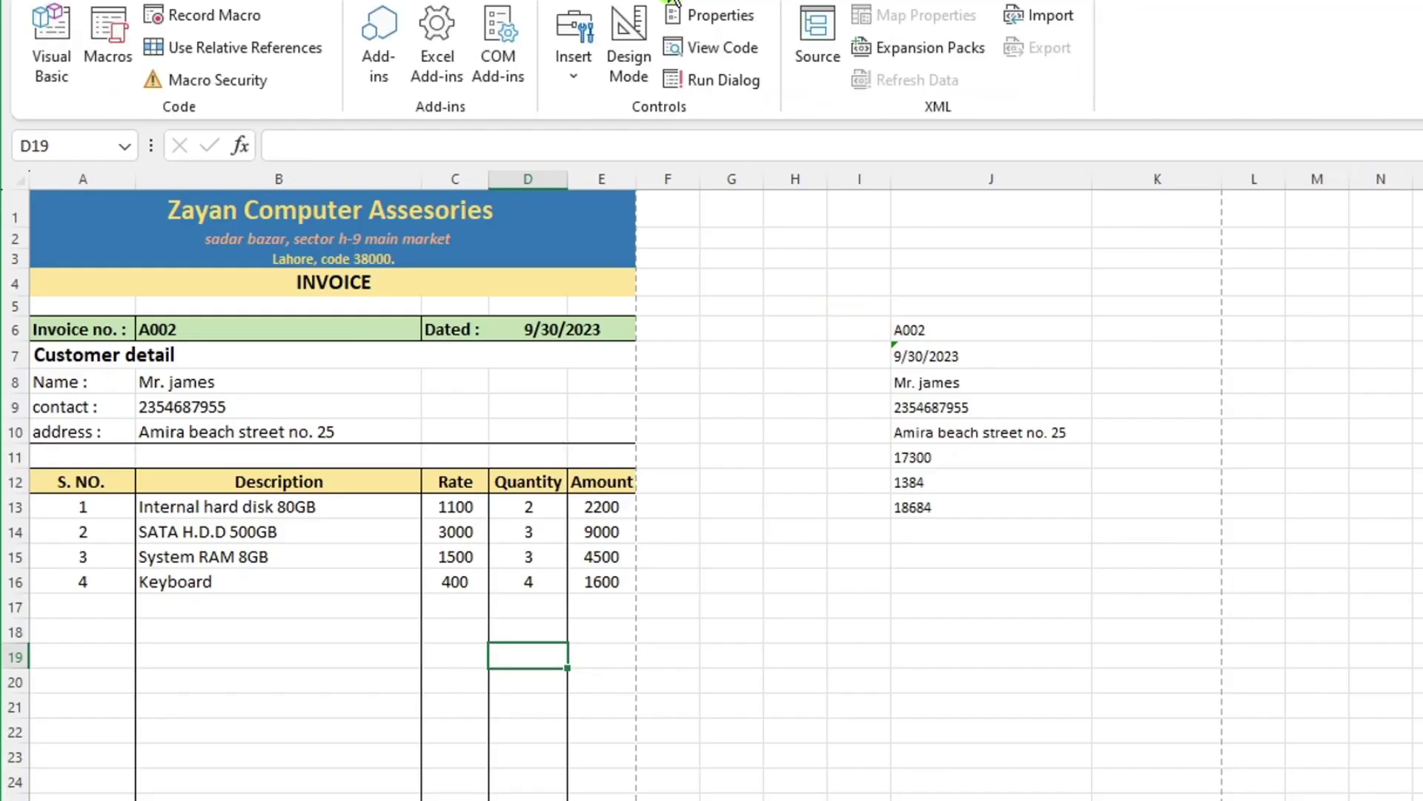
{"action": "left_click", "coordinate": [223, 15]}
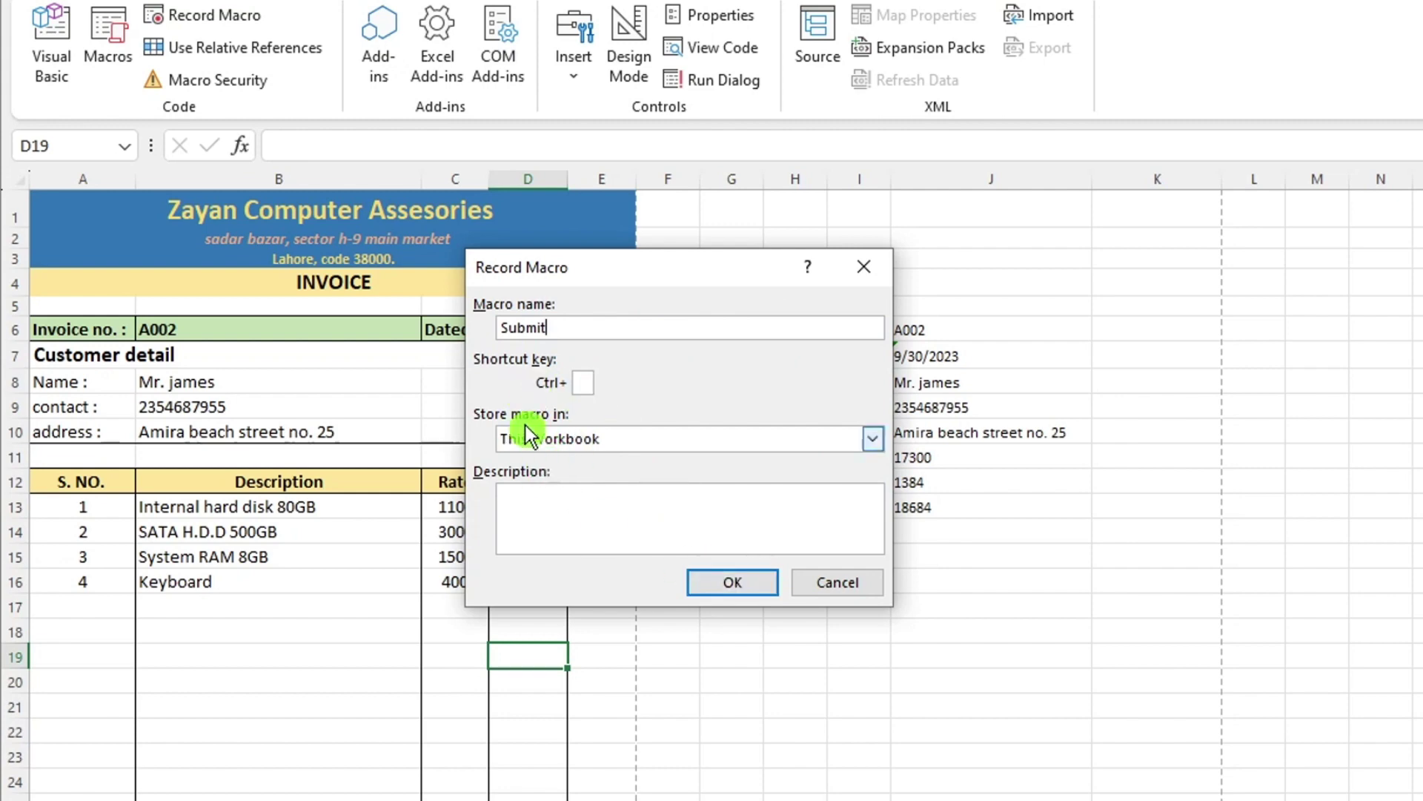
{"action": "left_click", "coordinate": [733, 582]}
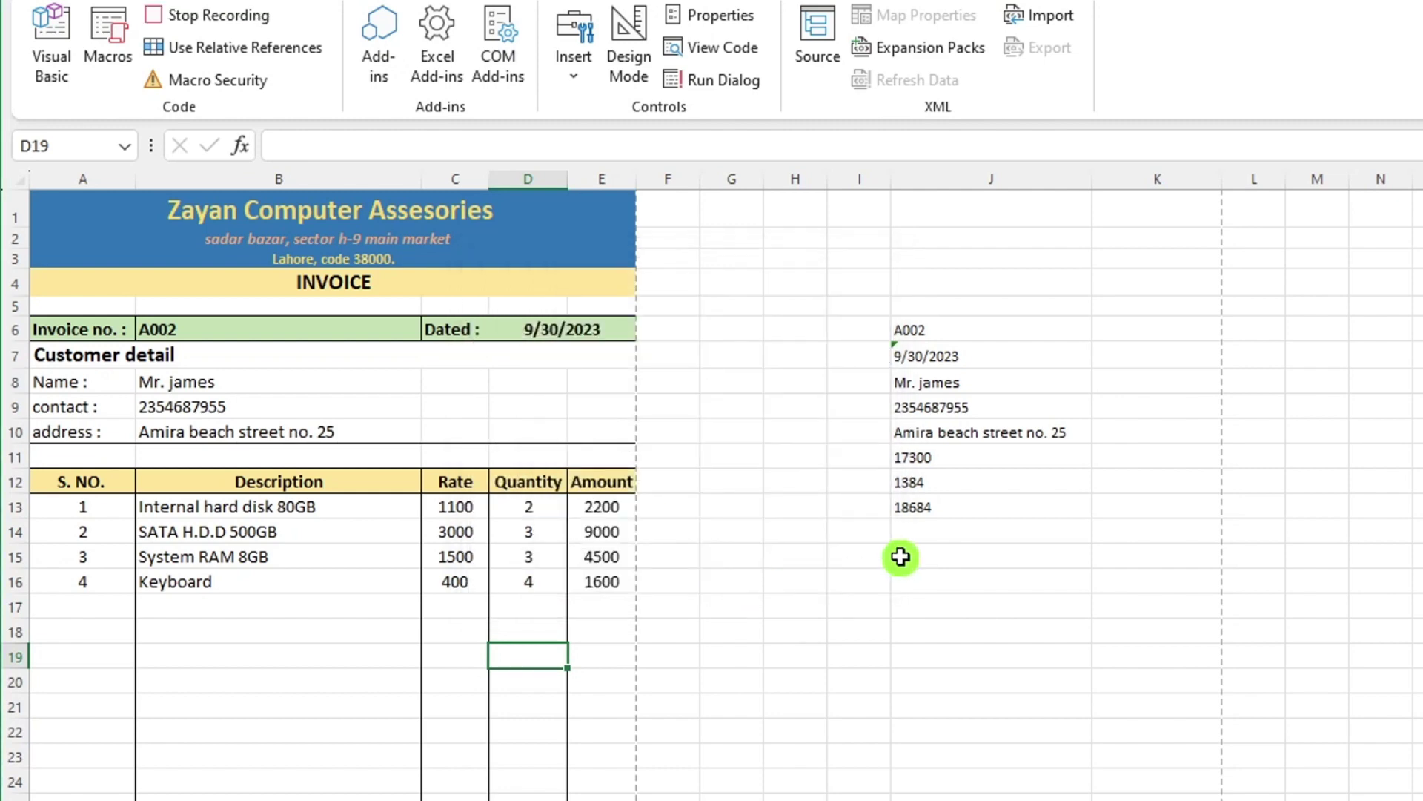
Copy J6:J13 and paste it as transposed values into Sheet4's A1:H1.
{"action": "left_click_drag", "start_coordinate": [912, 329], "coordinate": [1011, 510]}
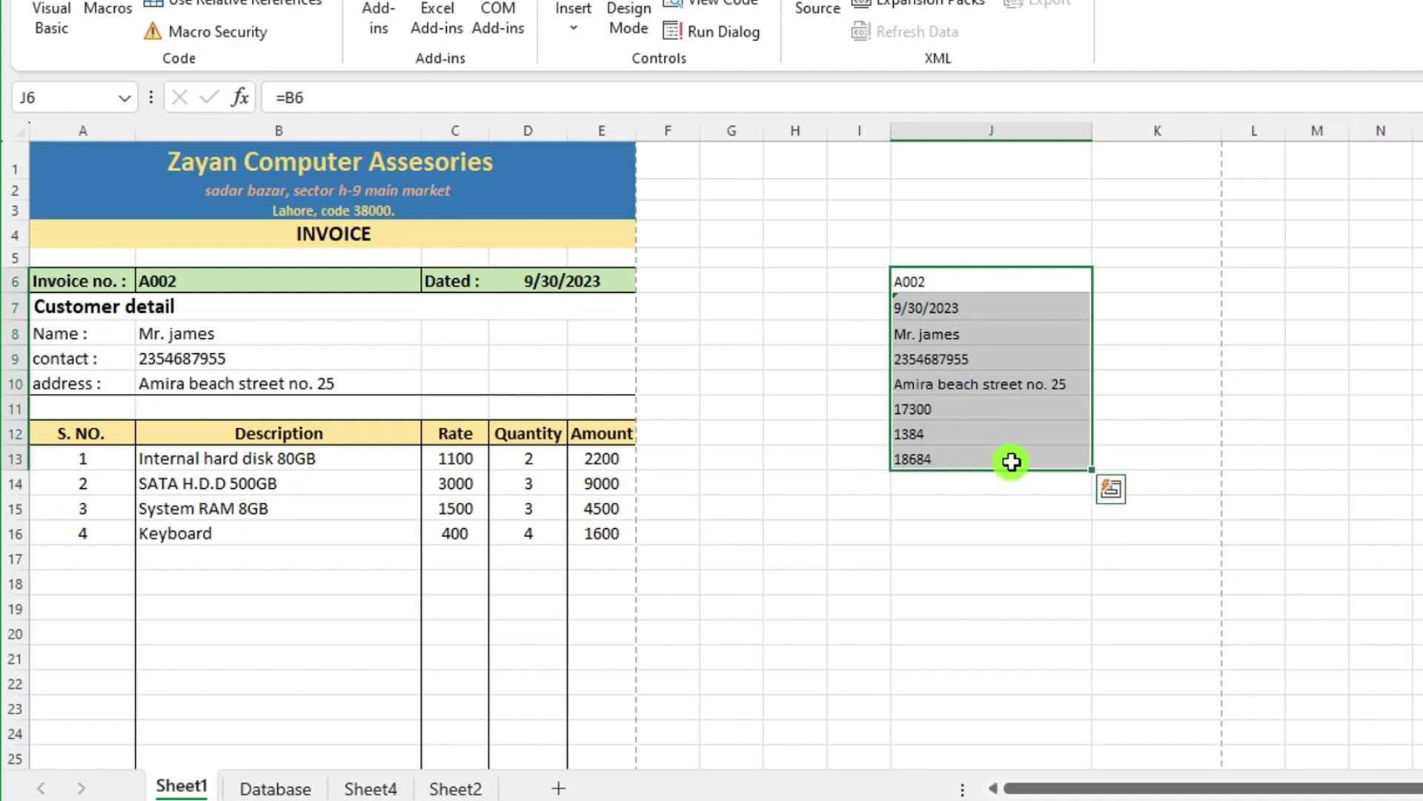
{"action": "key", "text": "ctrl+c"}
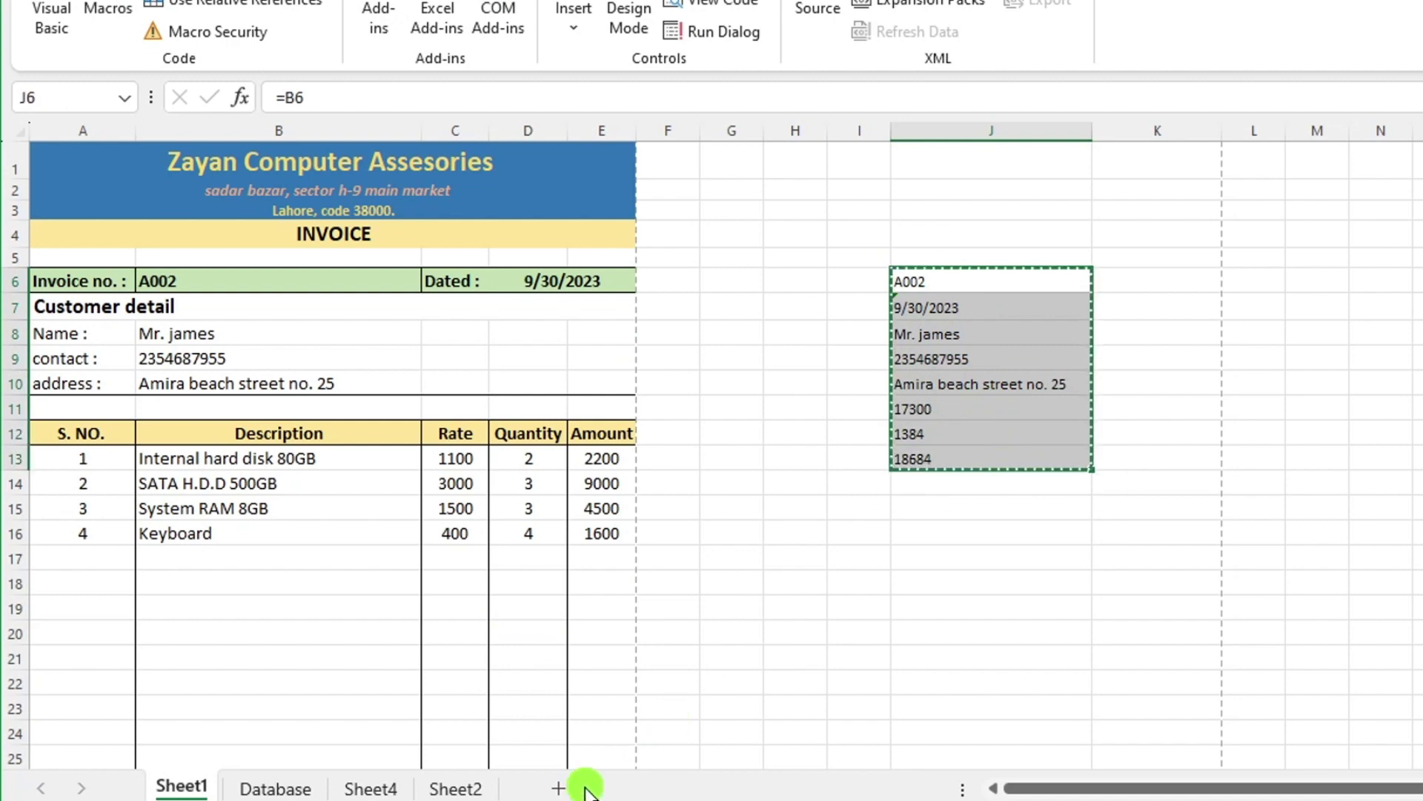
{"action": "left_click", "coordinate": [455, 788]}
{"action": "left_click", "coordinate": [368, 788]}
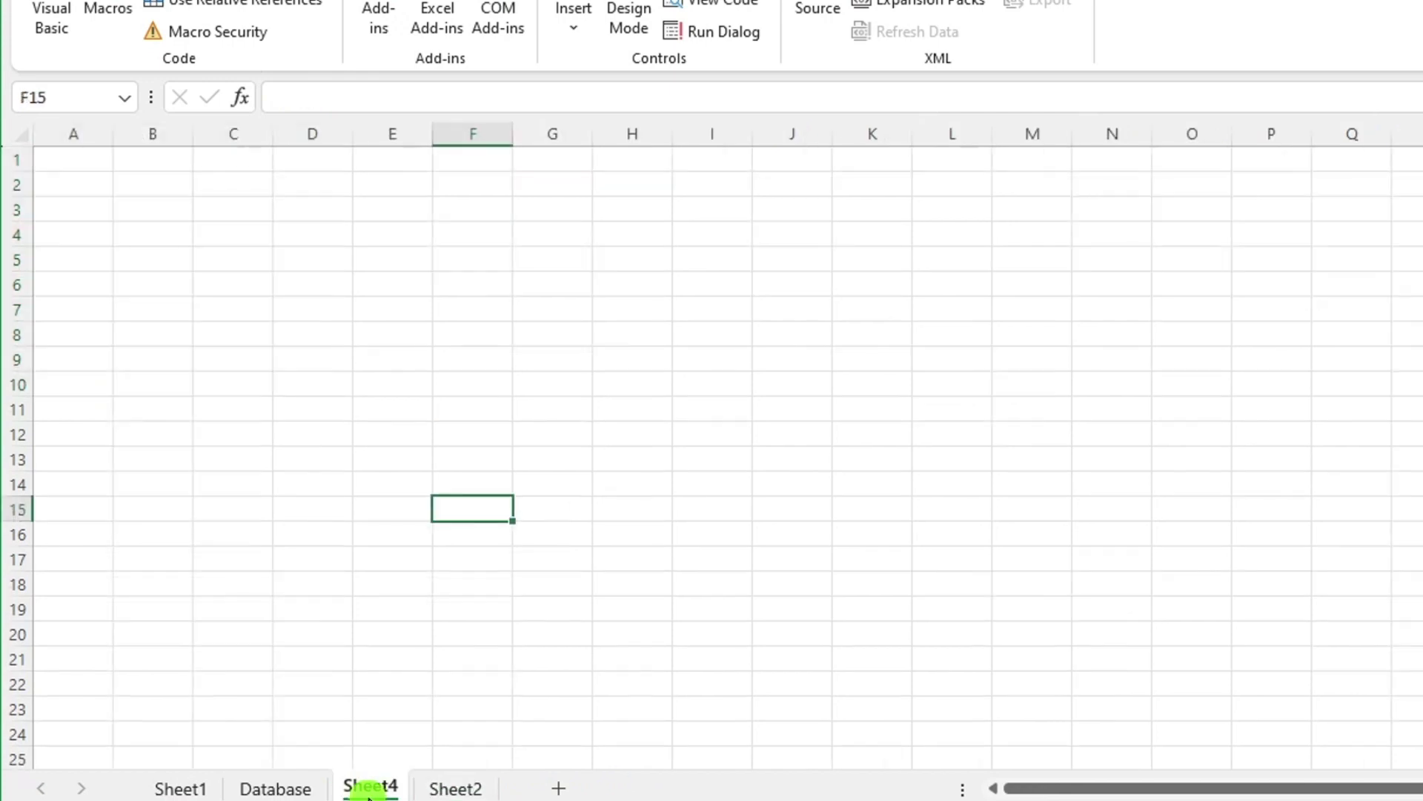
{"action": "left_click", "coordinate": [79, 161]}
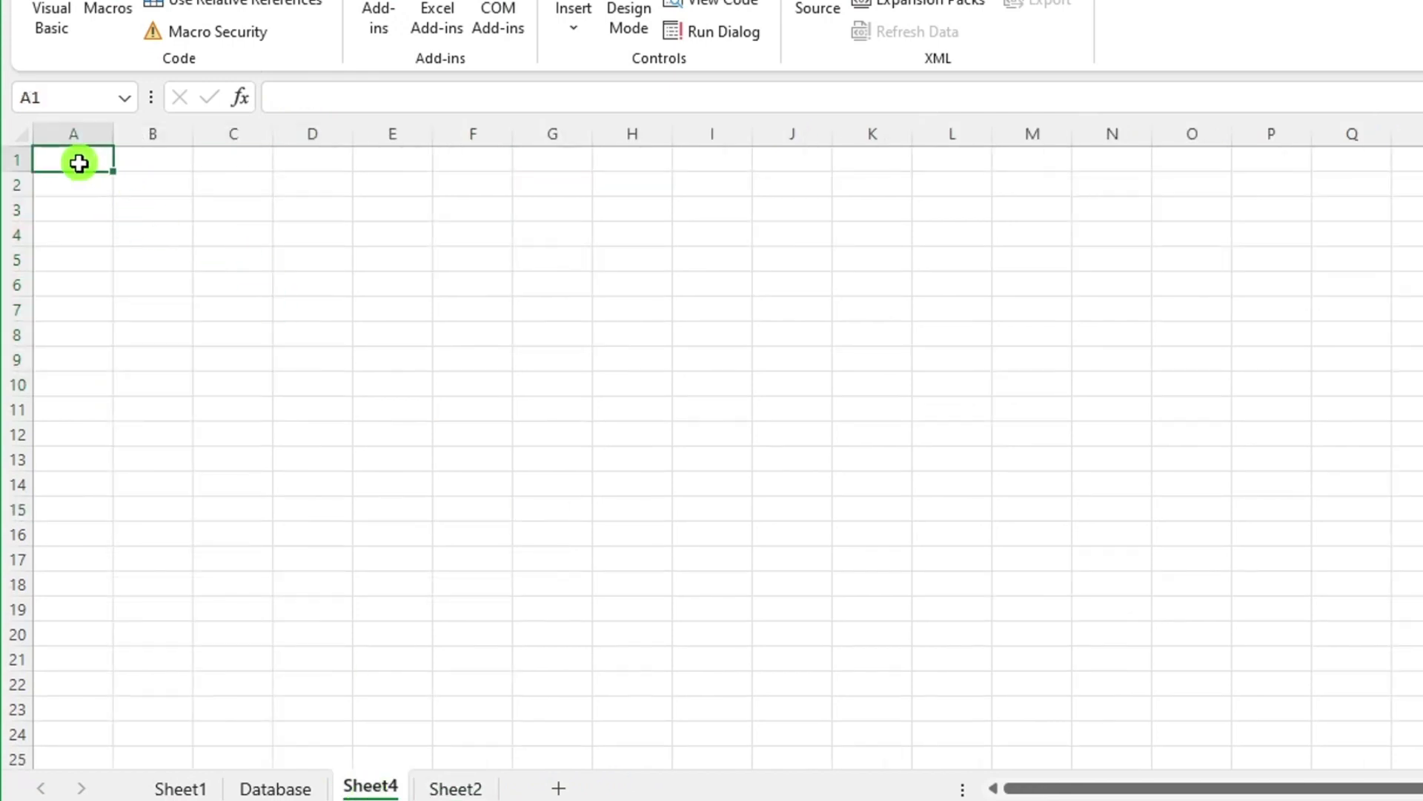
{"action": "key", "text": "ctrl+alt+v"}
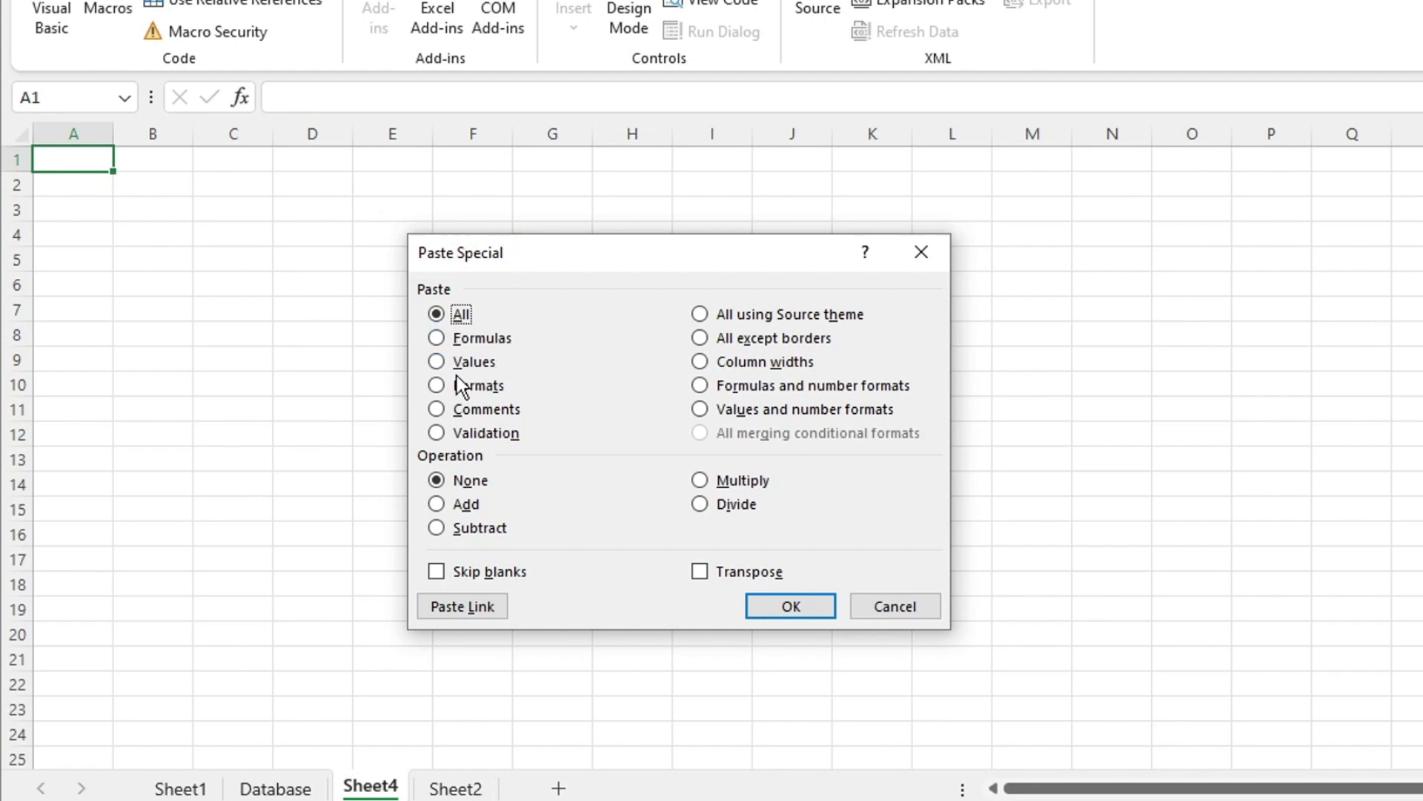
{"action": "left_click", "coordinate": [435, 363]}
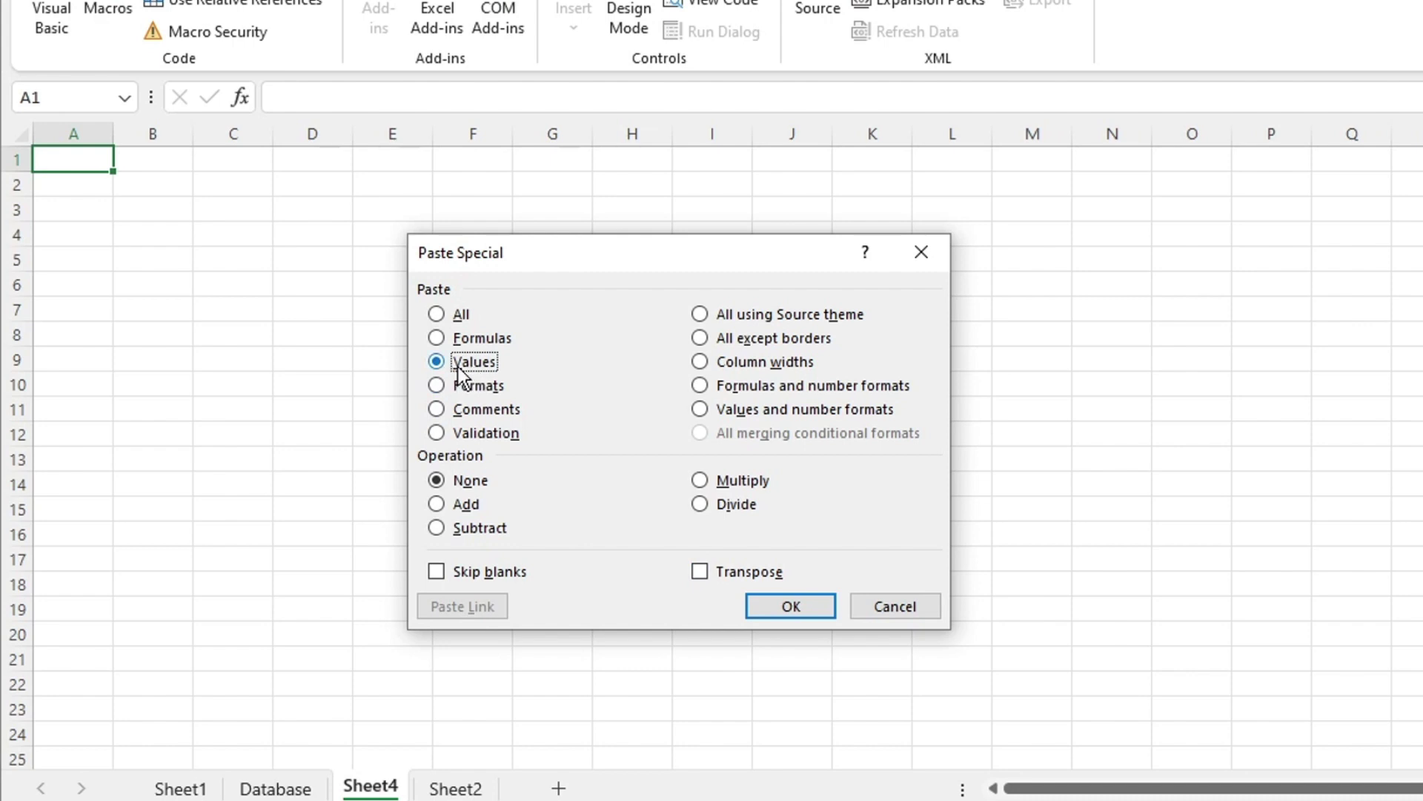
{"action": "left_click", "coordinate": [315, 277]}
{"action": "left_click", "coordinate": [699, 571]}
{"action": "left_click", "coordinate": [782, 616]}
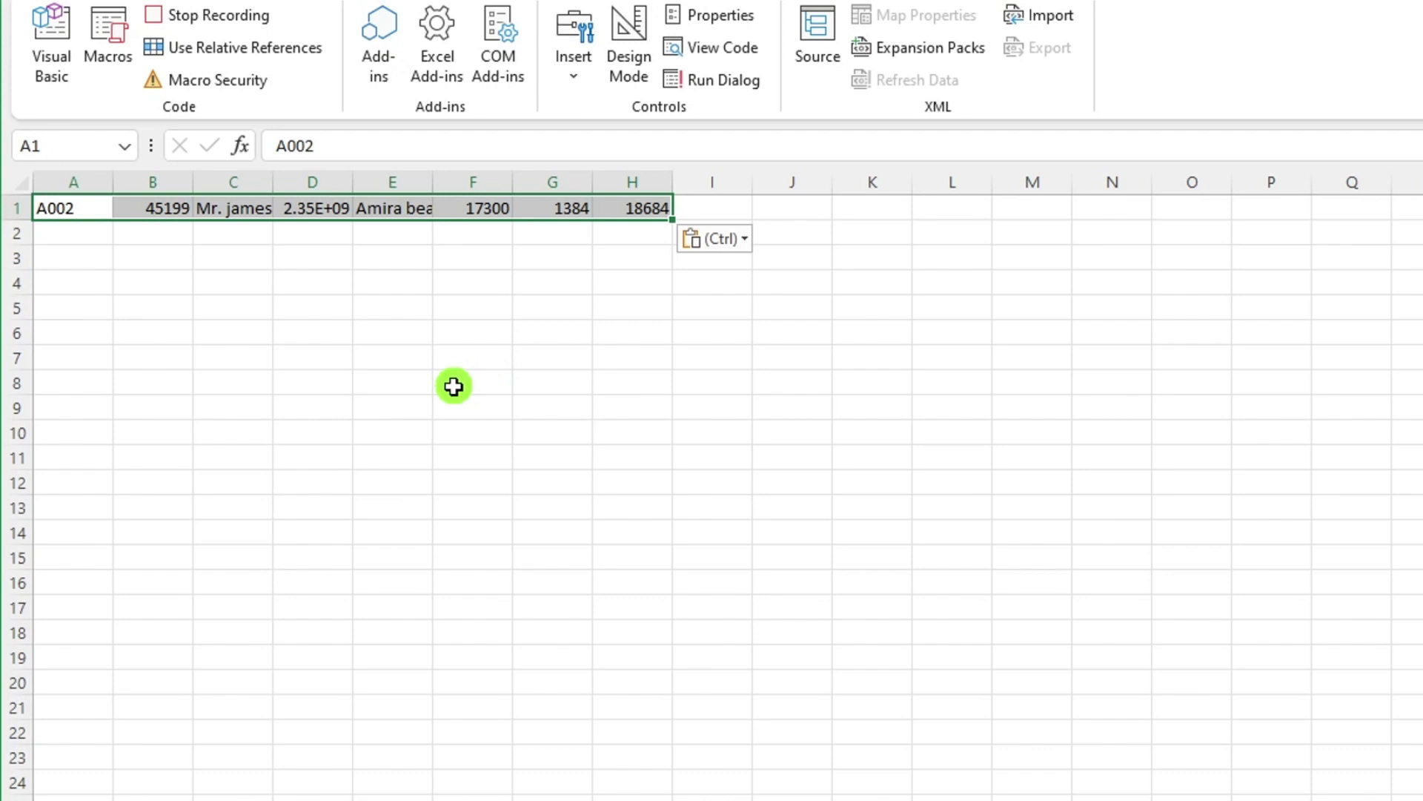
Insert the copied A002 row above the A001 record in the Database table and centre it.
{"action": "key", "text": "ctrl+c"}
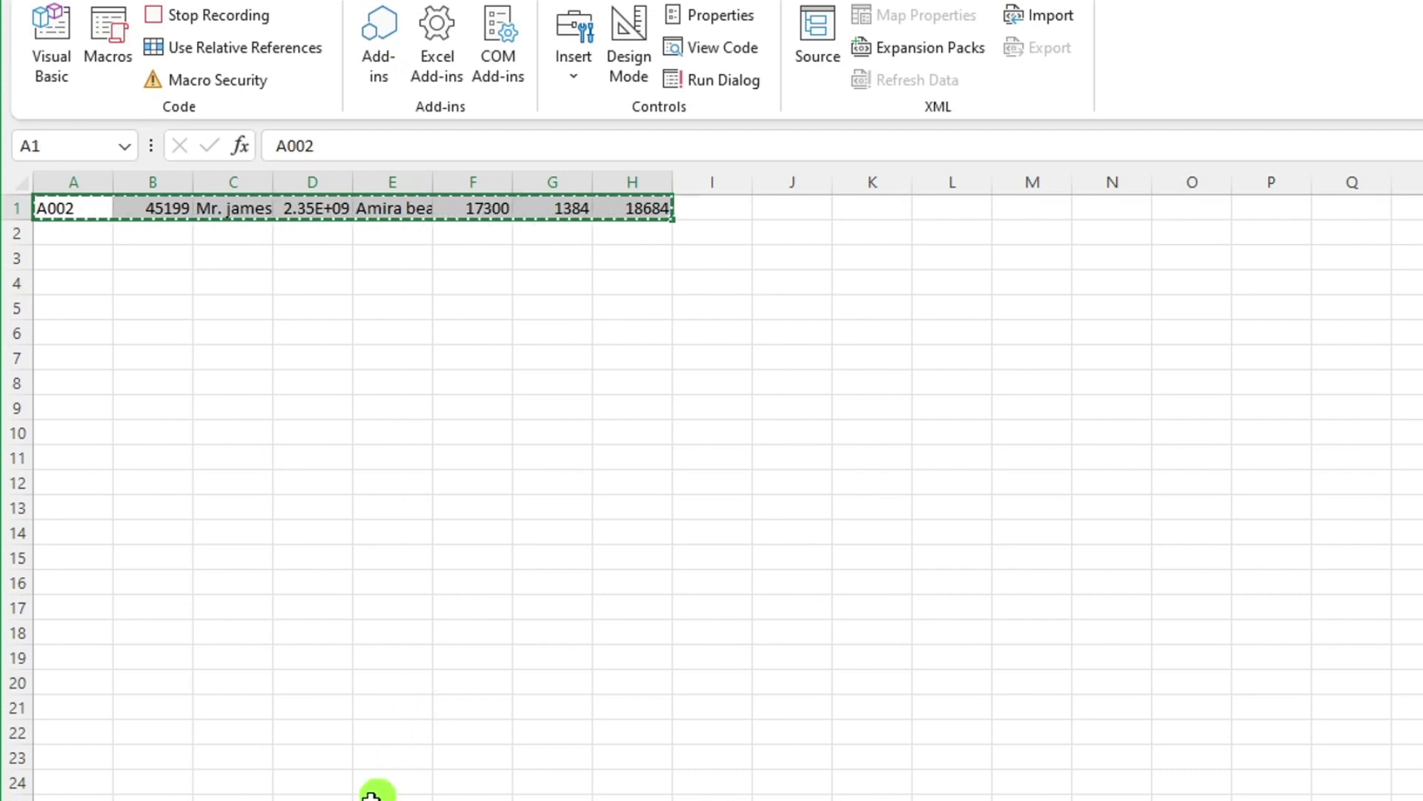
{"action": "left_click", "coordinate": [348, 798]}
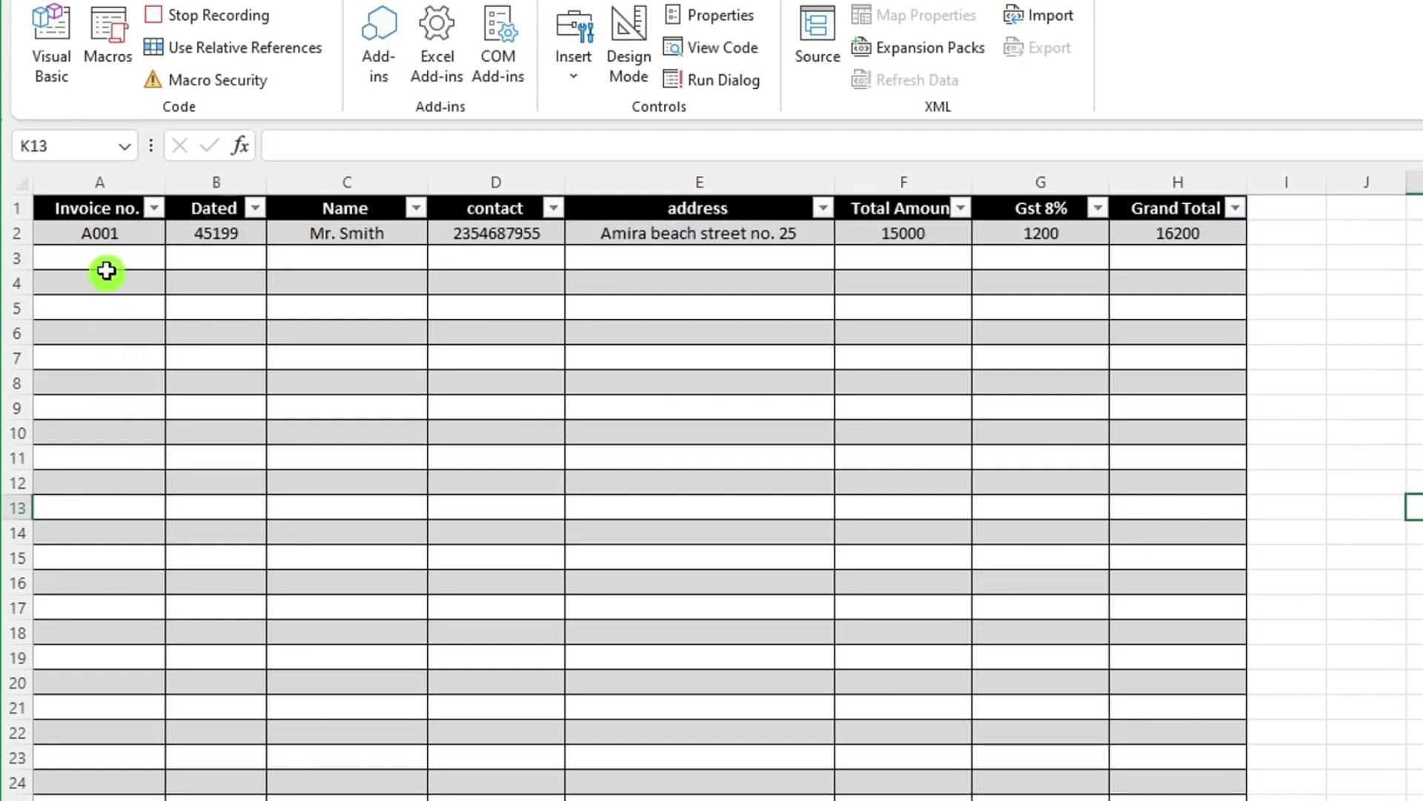
{"action": "left_click", "coordinate": [87, 235]}
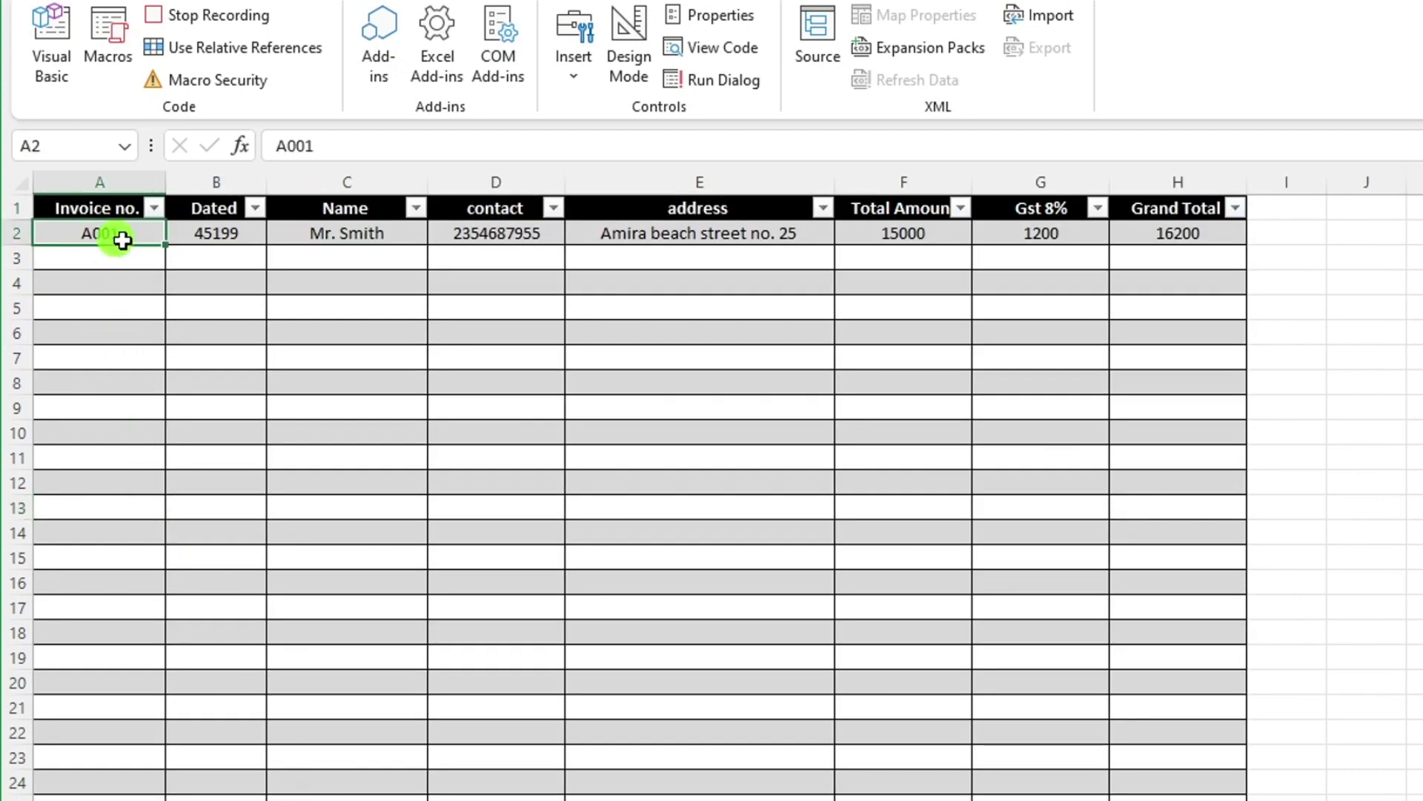
{"action": "left_click", "coordinate": [113, 1]}
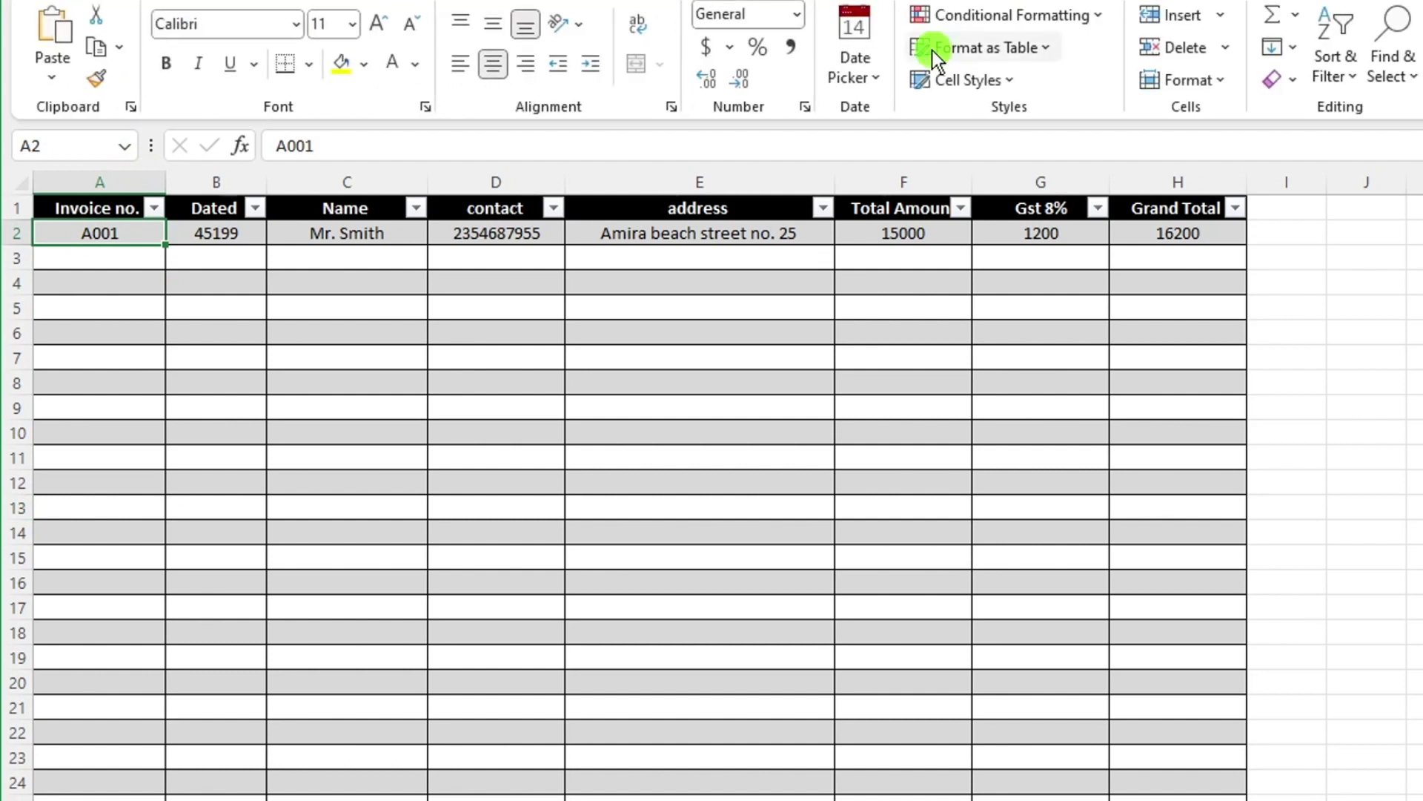
{"action": "left_click", "coordinate": [1221, 21]}
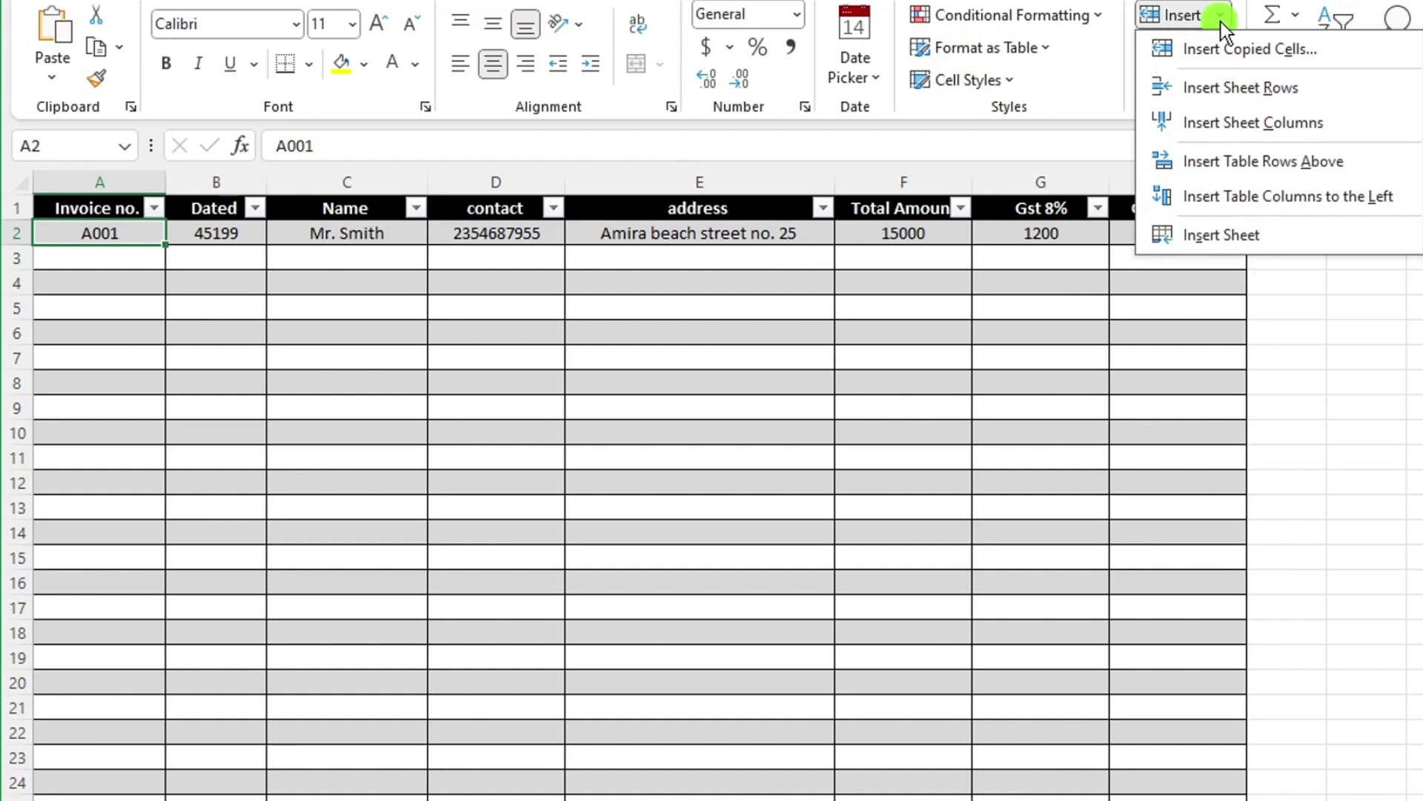
{"action": "left_click", "coordinate": [1308, 52]}
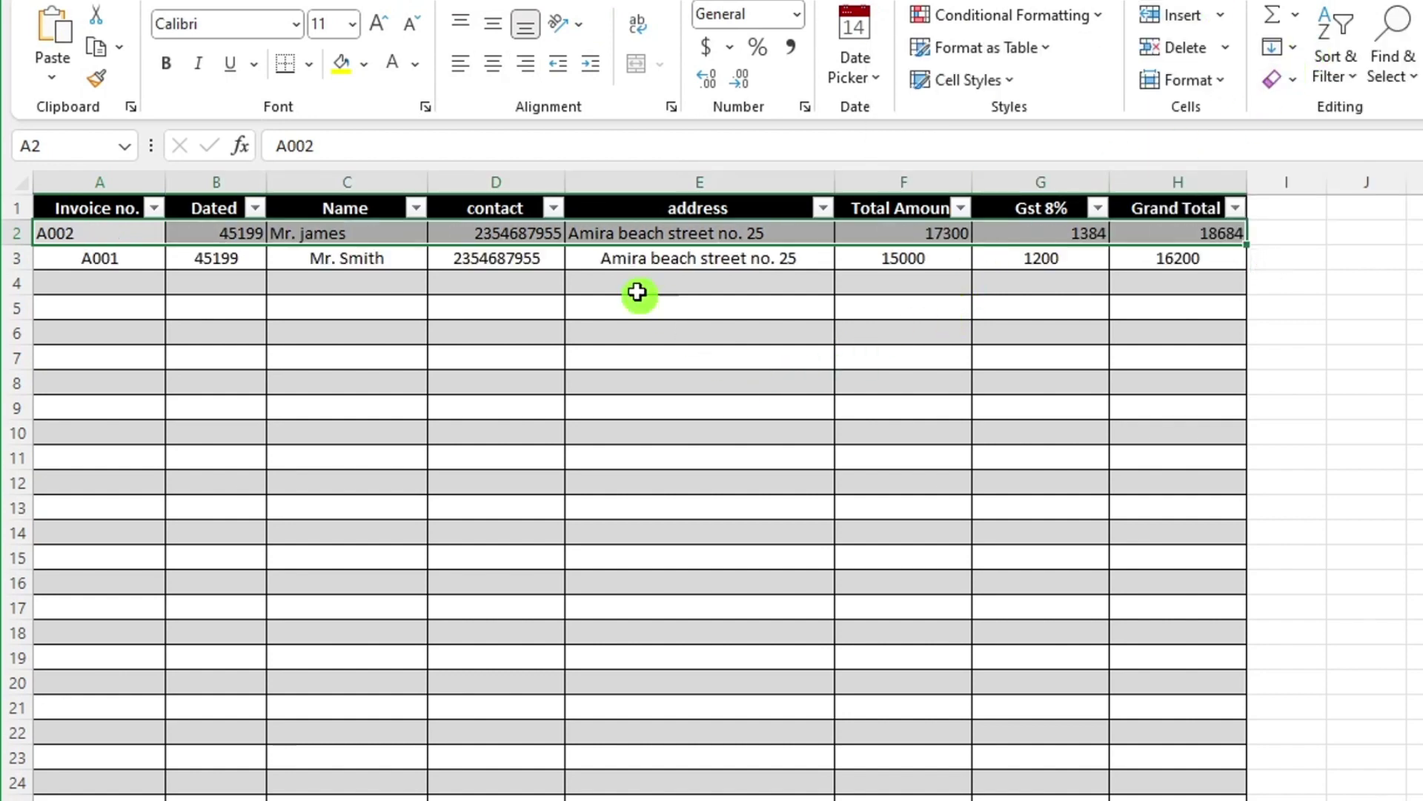
{"action": "left_click", "coordinate": [493, 63]}
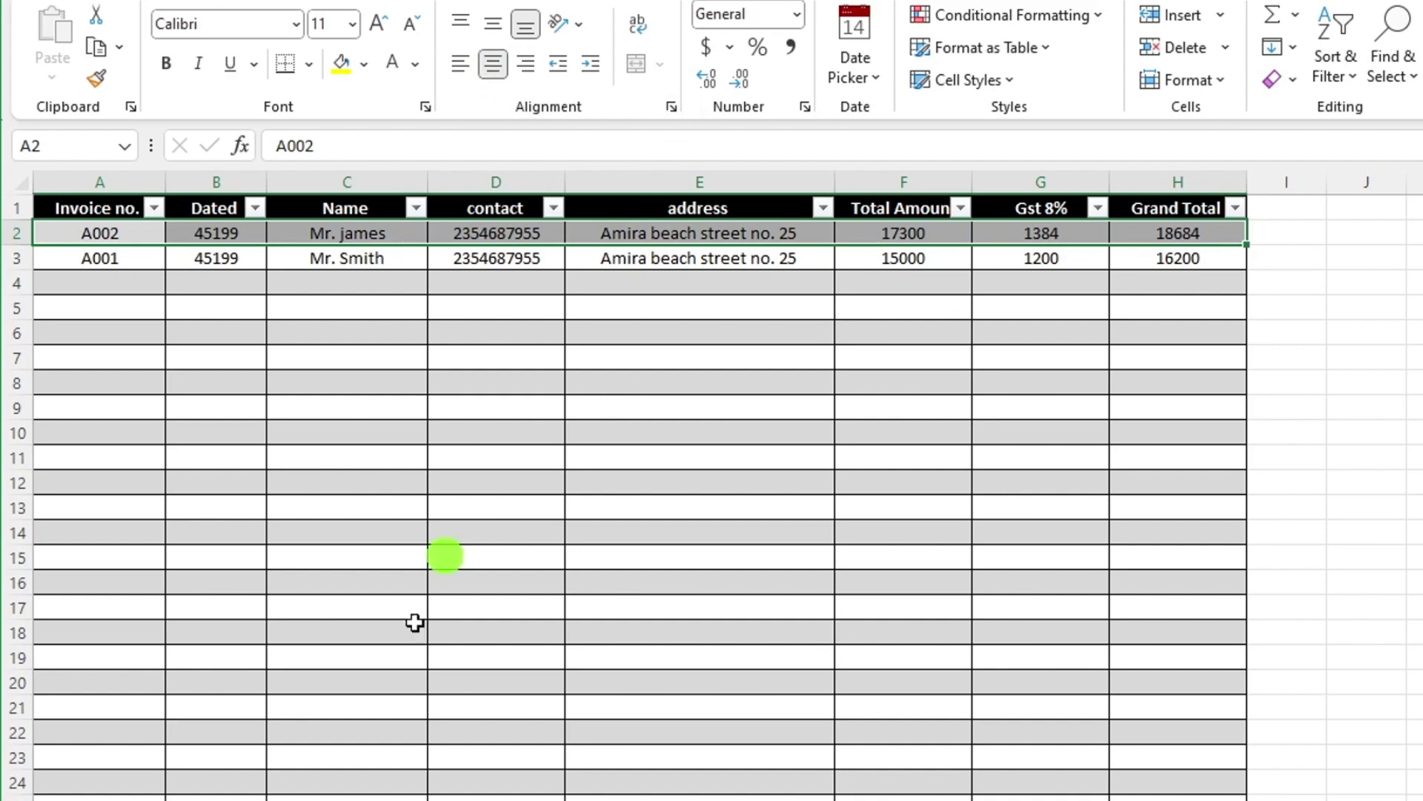
Return to the invoice sheet and pick the rounded rectangle from the Shapes gallery.
{"action": "key", "text": "ctrl+Page_Up"}
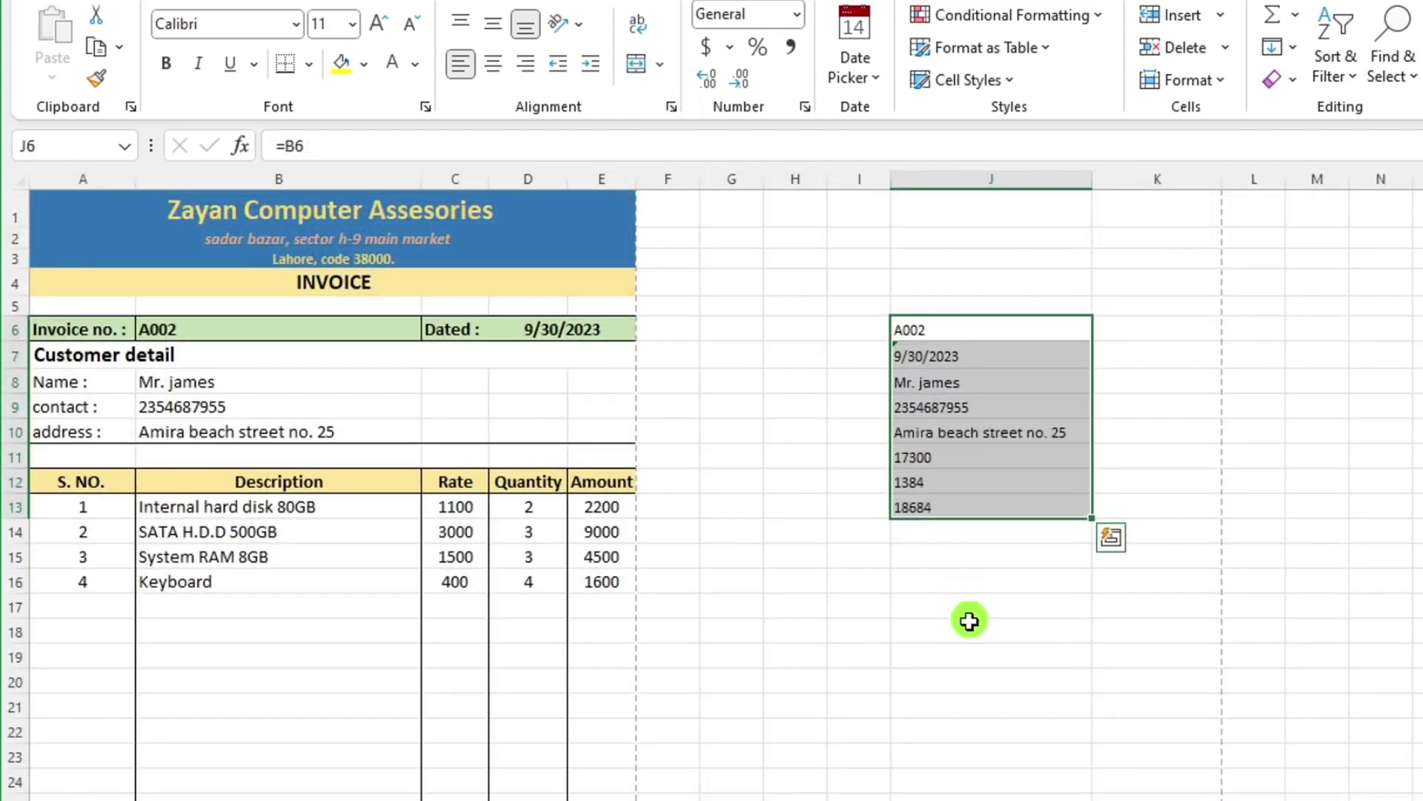
{"action": "left_click", "coordinate": [971, 628]}
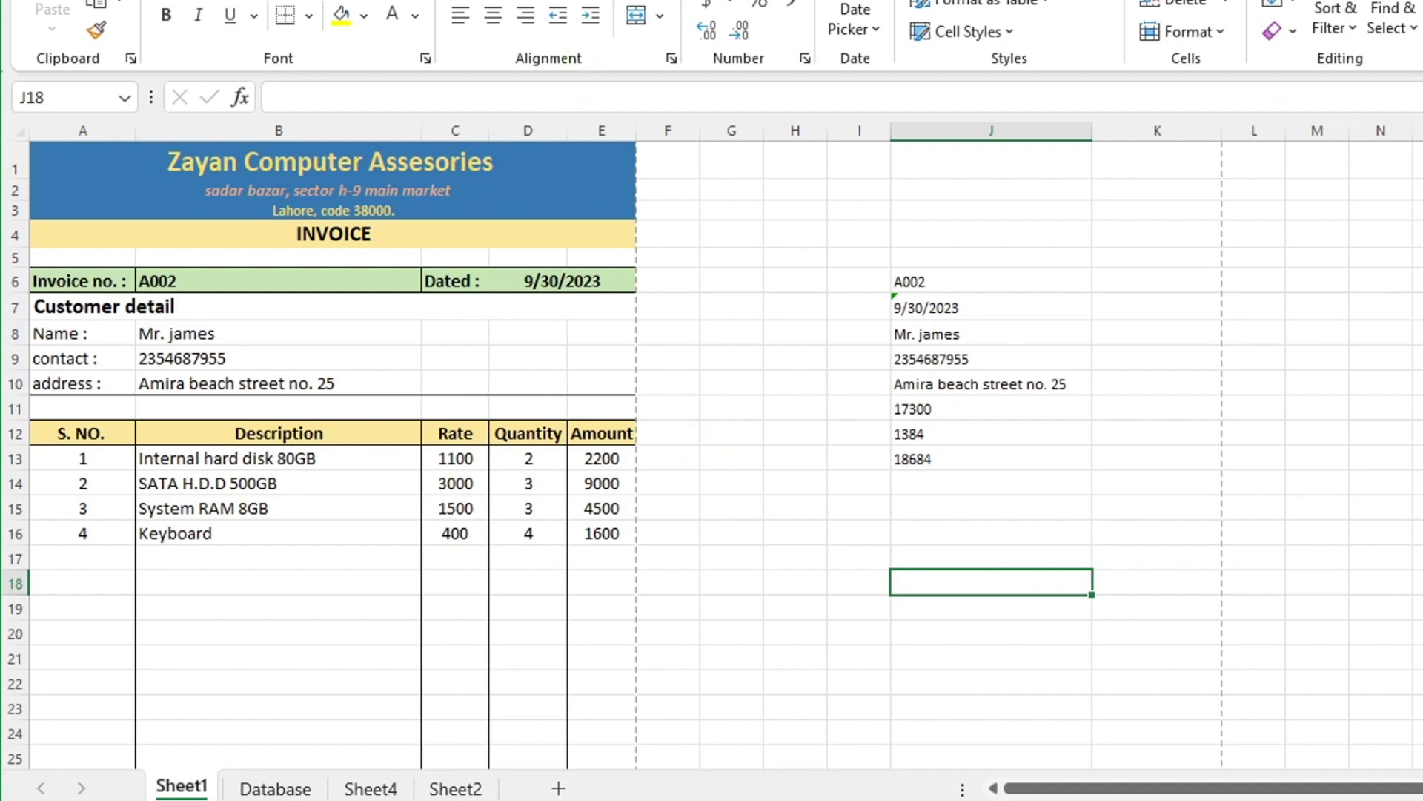
{"action": "key", "text": "alt+l"}
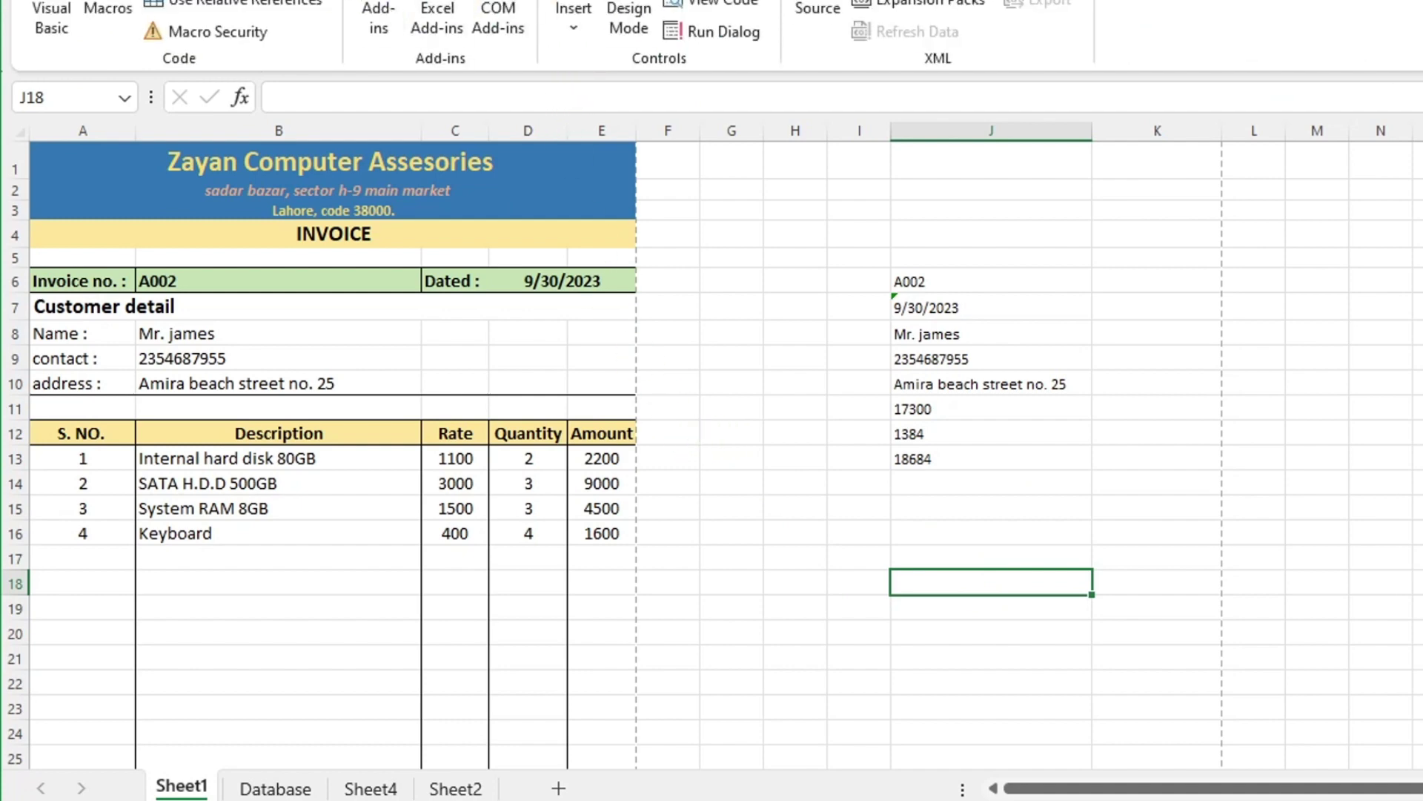
{"action": "key", "text": "alt+n"}
{"action": "left_click", "coordinate": [322, 37]}
{"action": "left_click", "coordinate": [376, 152]}
Draw a rounded rectangle near F17 and give it a light-to-dark gold gradient fill.
{"action": "left_click", "coordinate": [327, 381]}
{"action": "mouse_move", "coordinate": [681, 597]}
{"action": "left_mouse_down"}
{"action": "mouse_move", "coordinate": [741, 641]}
{"action": "mouse_move", "coordinate": [791, 653]}
{"action": "left_mouse_up"}
{"action": "left_click", "coordinate": [645, 15]}
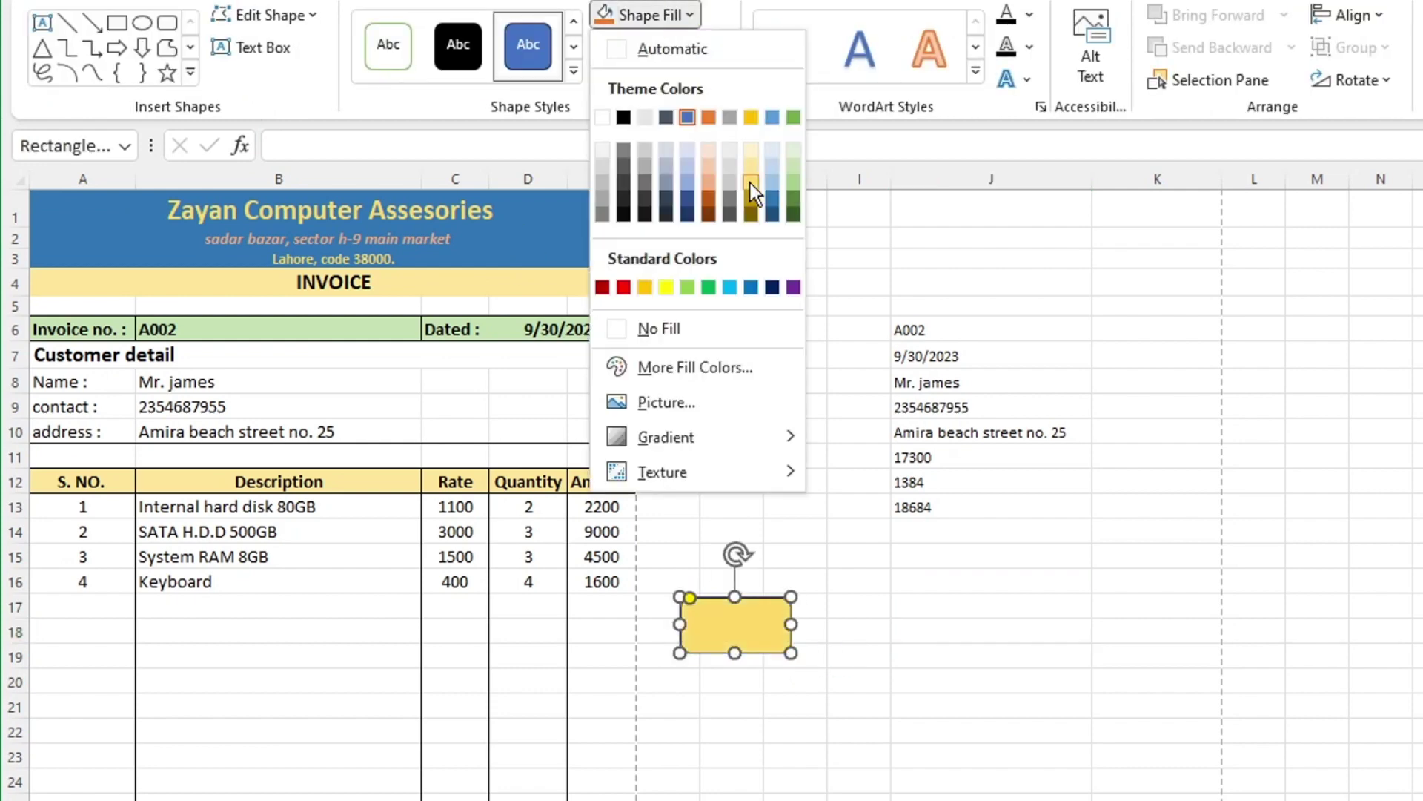
{"action": "double_click", "coordinate": [744, 626]}
{"action": "left_click", "coordinate": [1287, 344]}
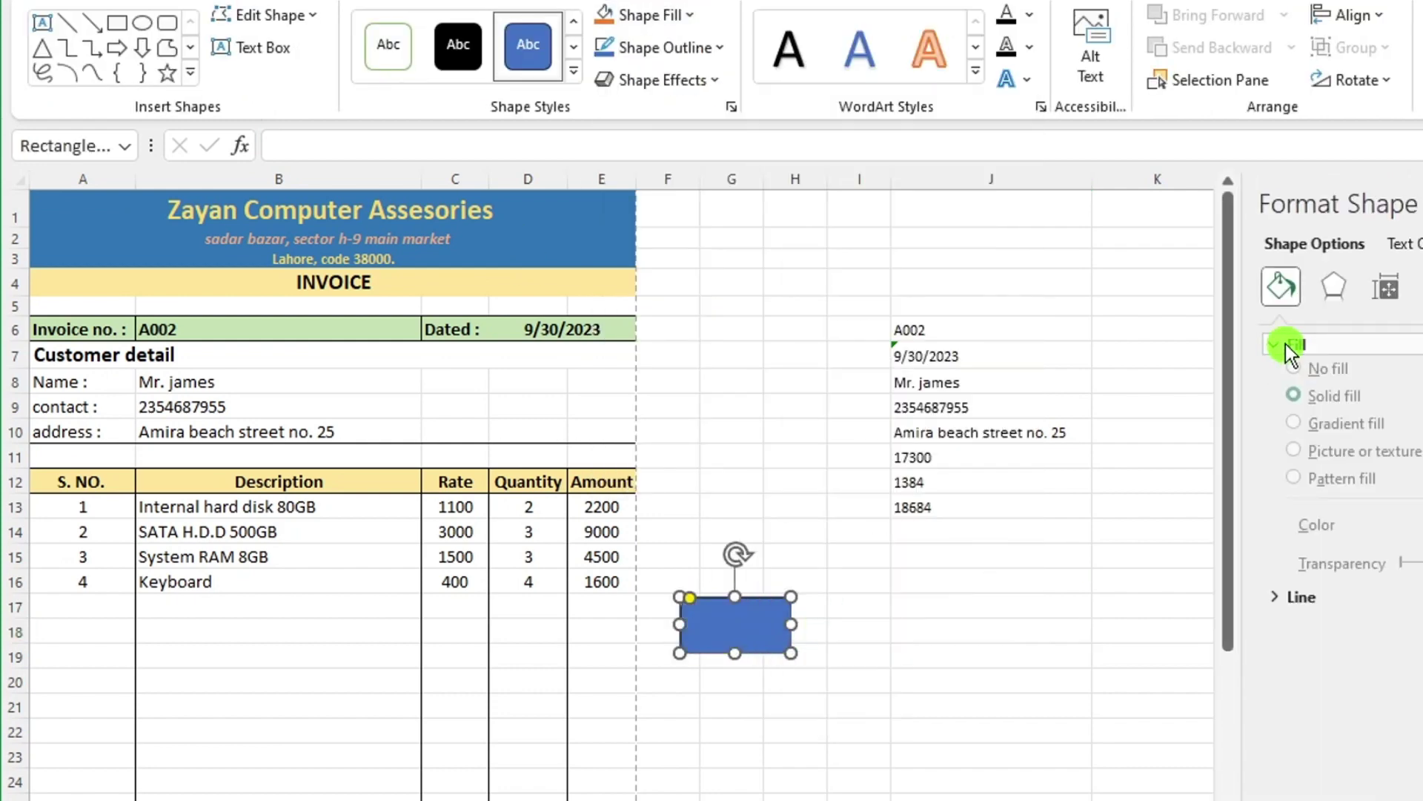
{"action": "left_click", "coordinate": [1334, 439]}
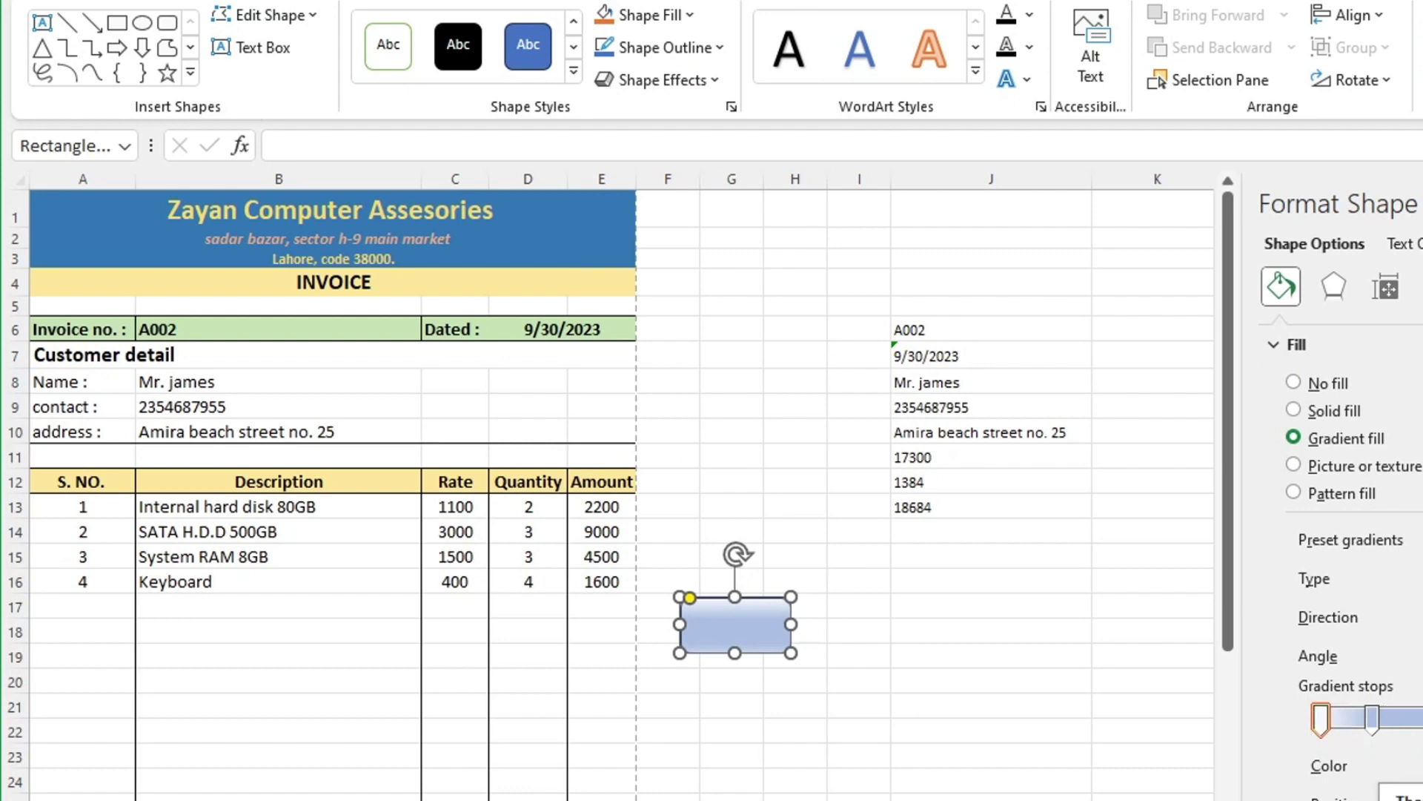
{"action": "left_click", "coordinate": [1372, 717]}
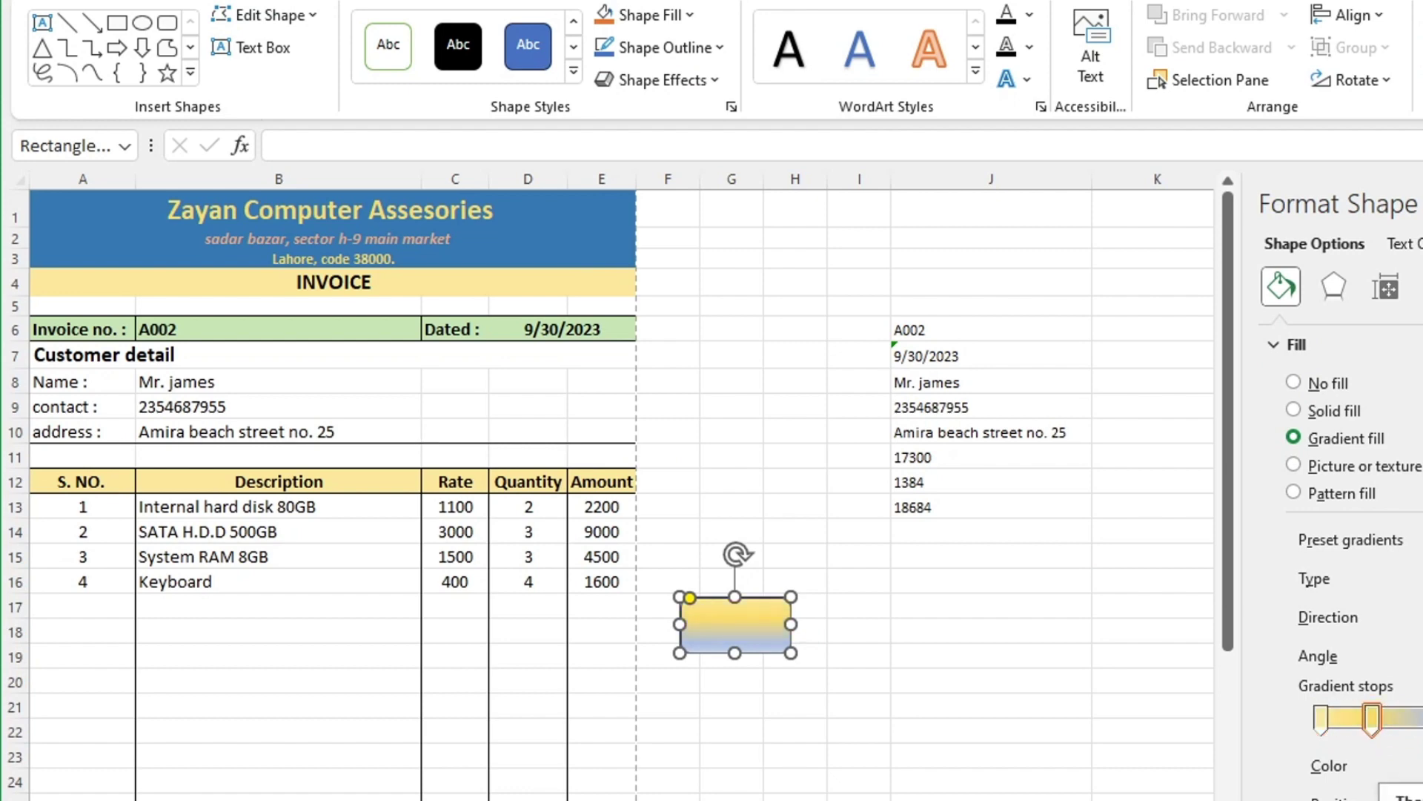
{"action": "left_click_drag", "start_coordinate": [1372, 718], "coordinate": [1362, 717]}
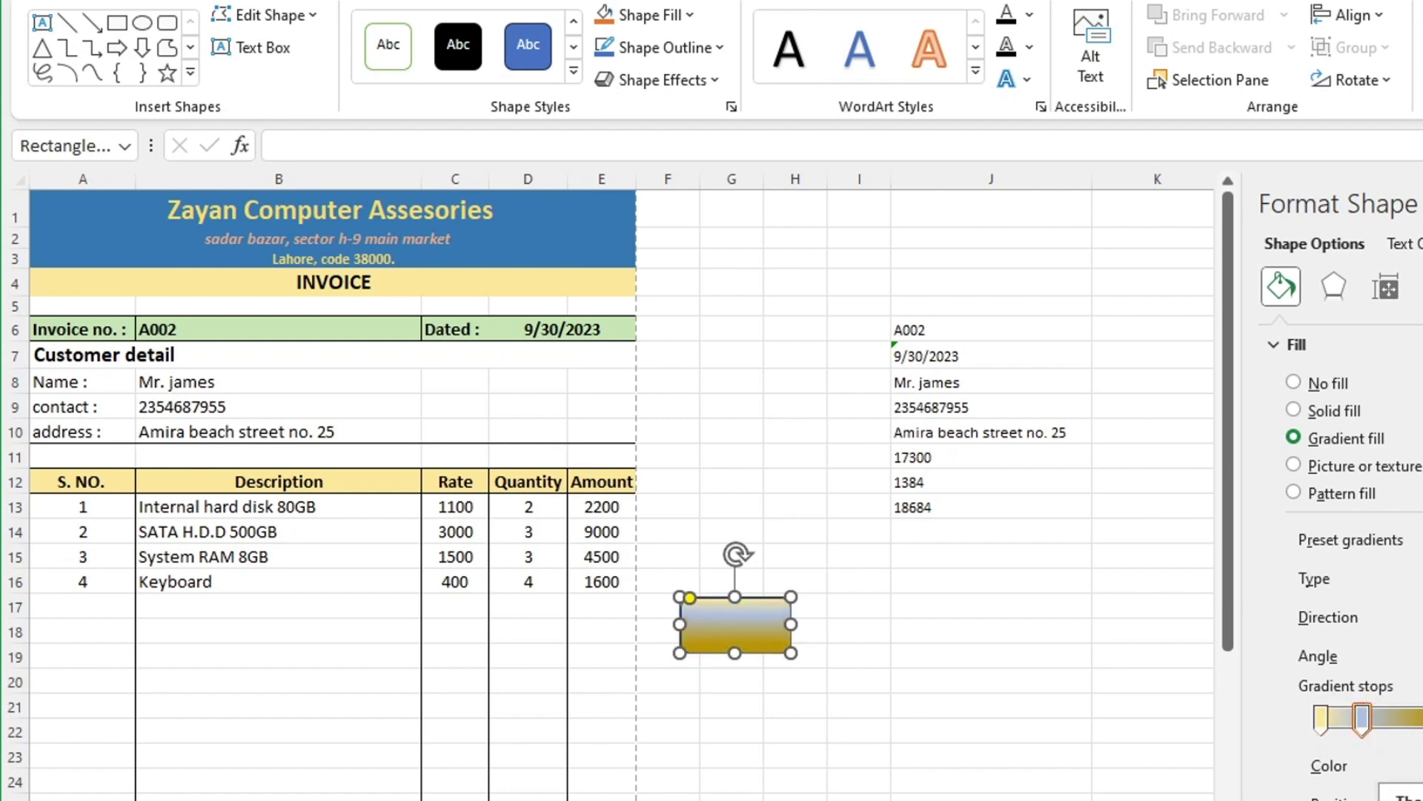
{"action": "left_click", "coordinate": [1397, 717]}
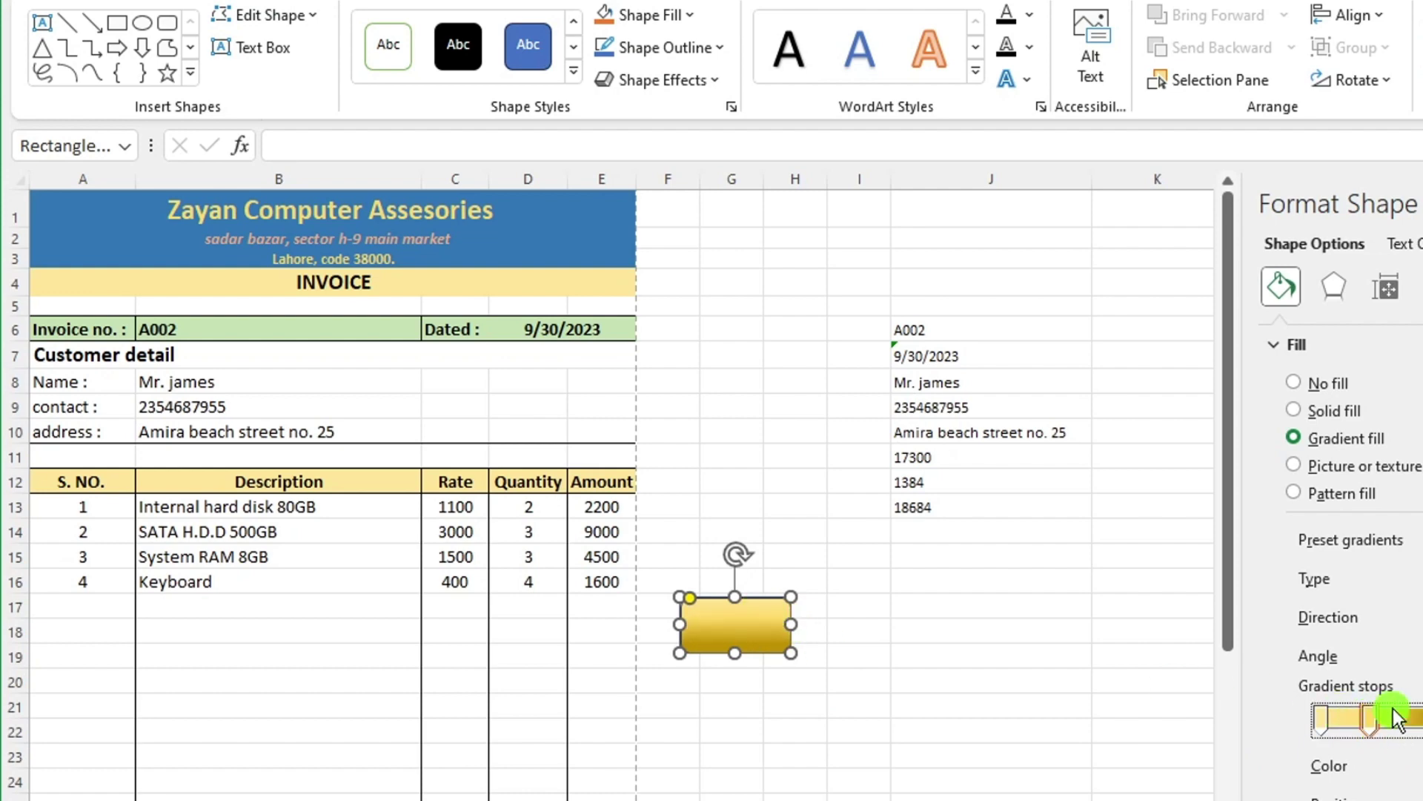
Apply a bevel effect to the rectangle.
{"action": "left_click", "coordinate": [716, 47]}
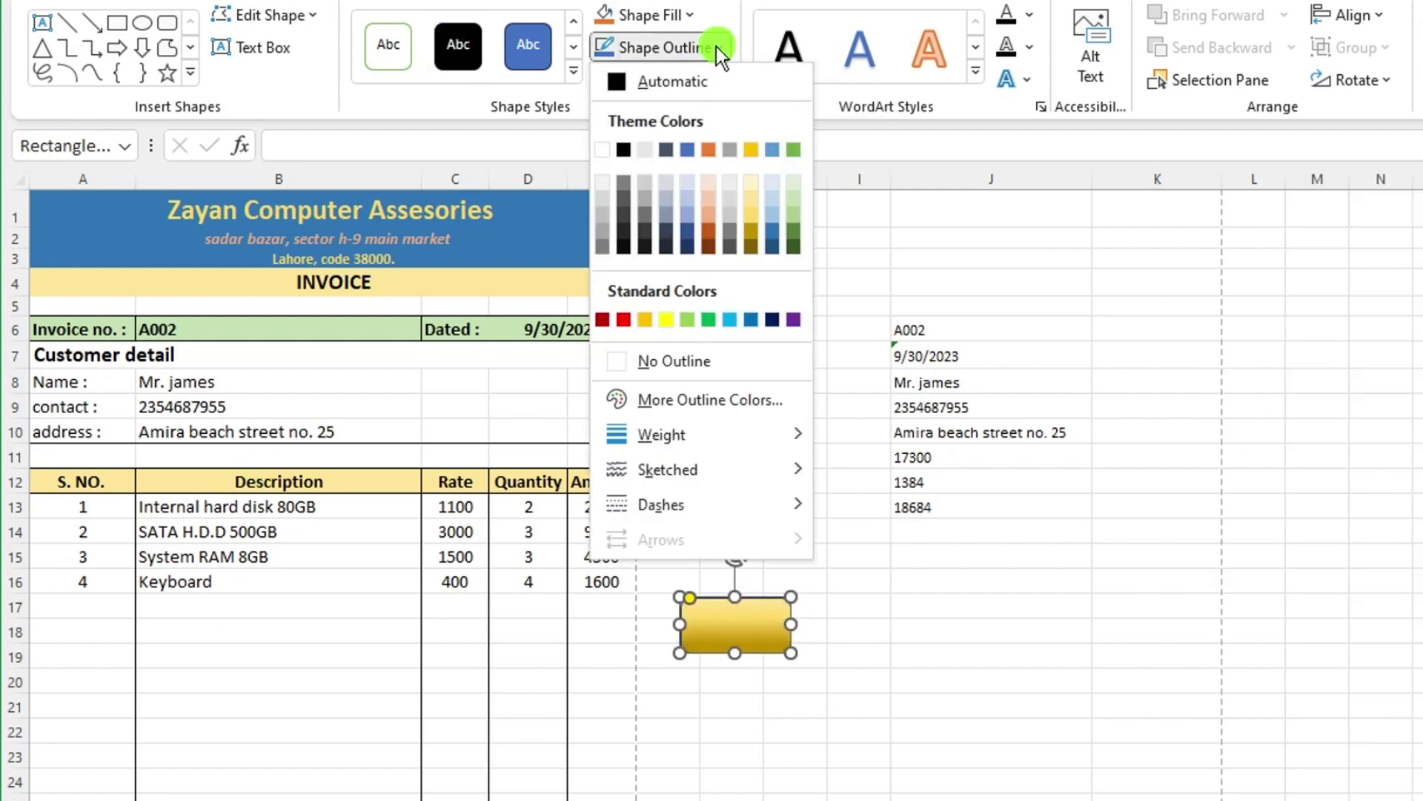
{"action": "left_click", "coordinate": [671, 80]}
{"action": "mouse_move", "coordinate": [708, 194]}
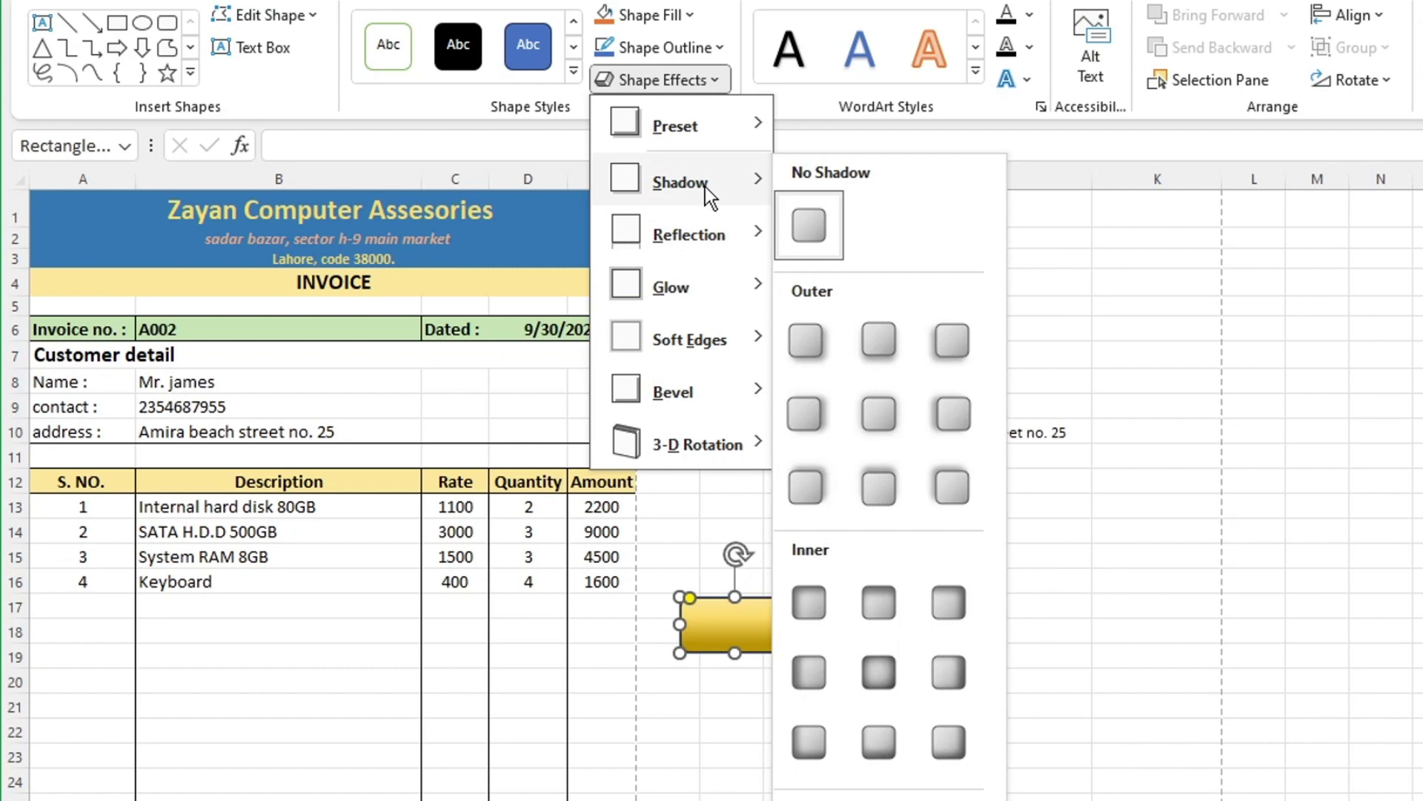
{"action": "left_click", "coordinate": [667, 80]}
{"action": "left_click", "coordinate": [667, 80]}
{"action": "mouse_move", "coordinate": [689, 391]}
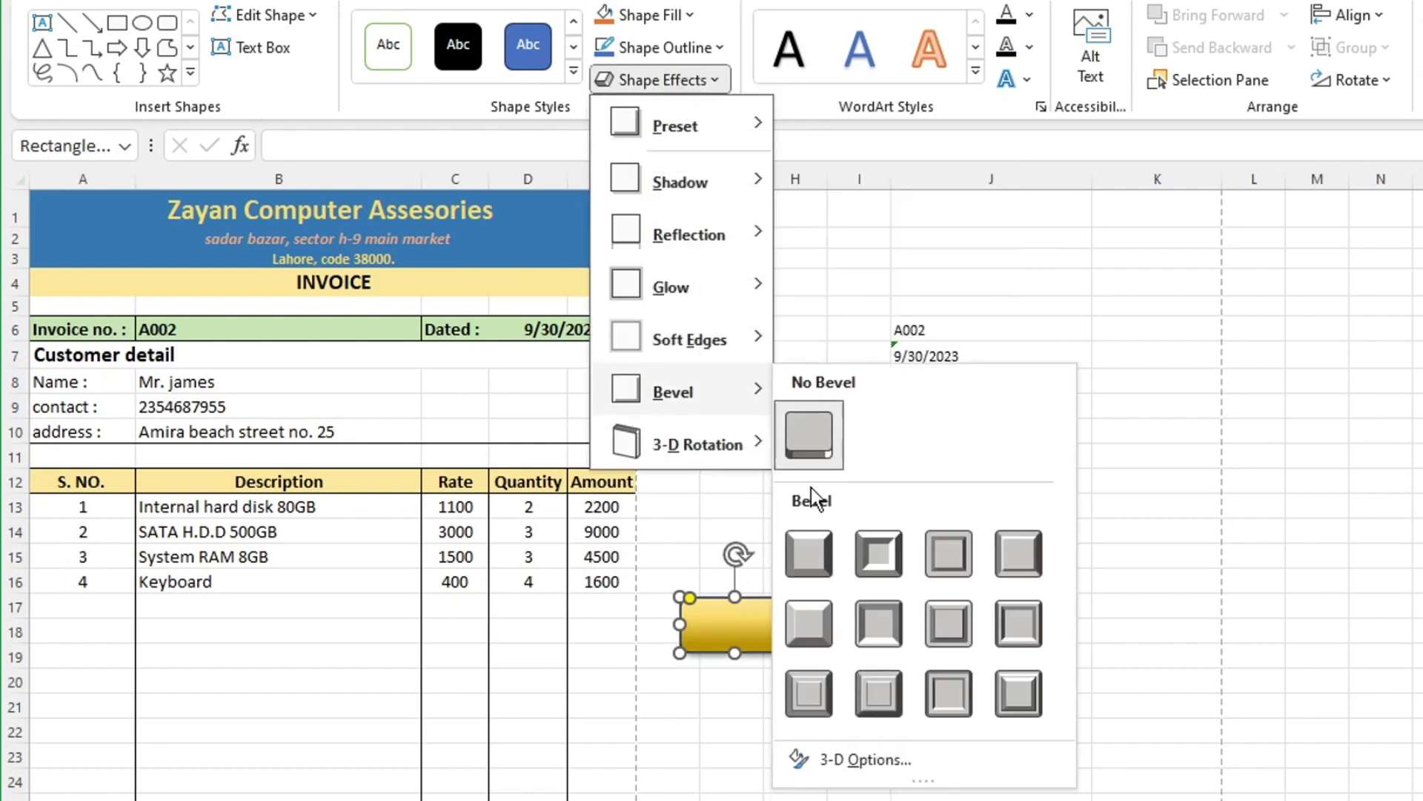
{"action": "left_click", "coordinate": [825, 636]}
Add a gold glow and a different bevel, then place the cursor inside the shape for its label.
{"action": "left_click", "coordinate": [667, 80]}
{"action": "mouse_move", "coordinate": [671, 287]}
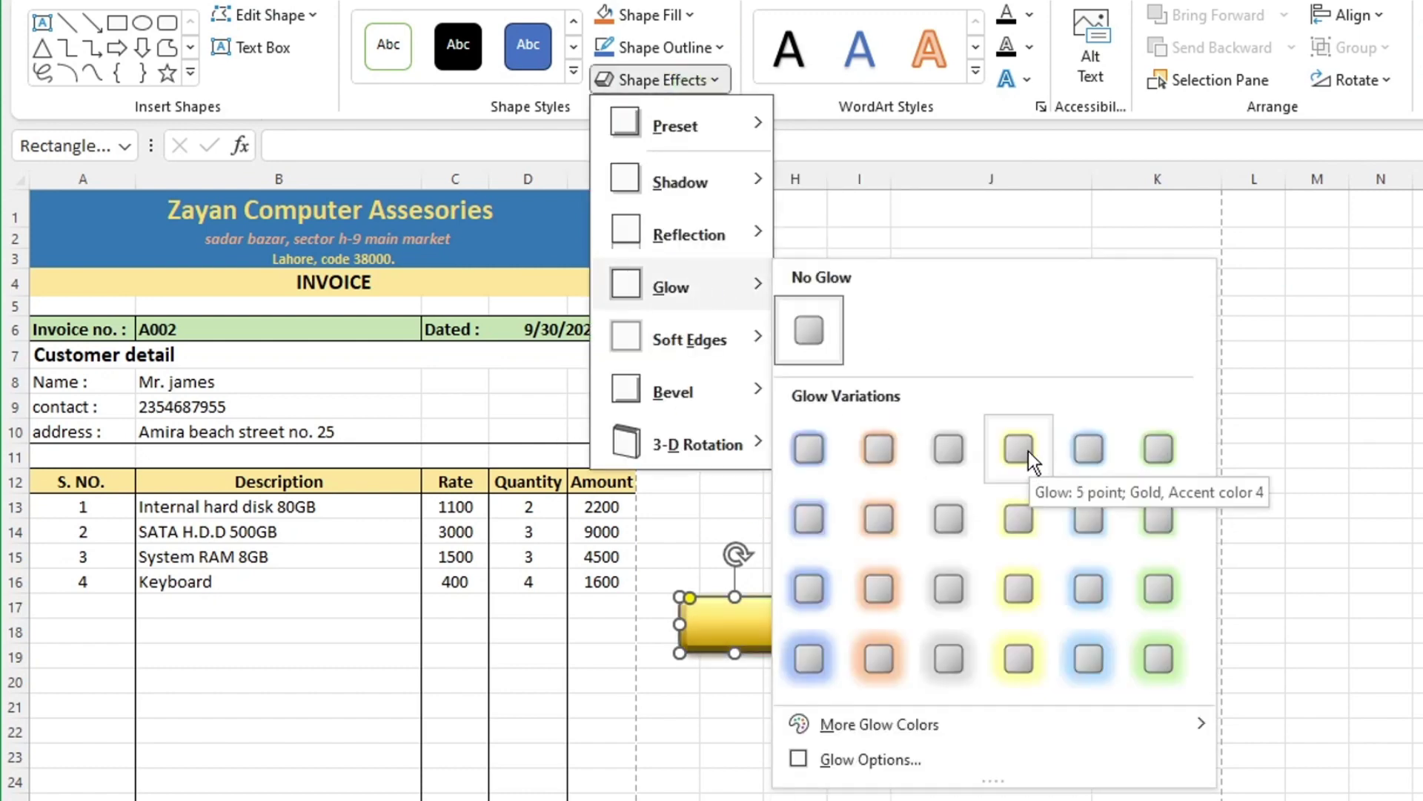
{"action": "left_click", "coordinate": [1030, 460]}
{"action": "left_click", "coordinate": [667, 80]}
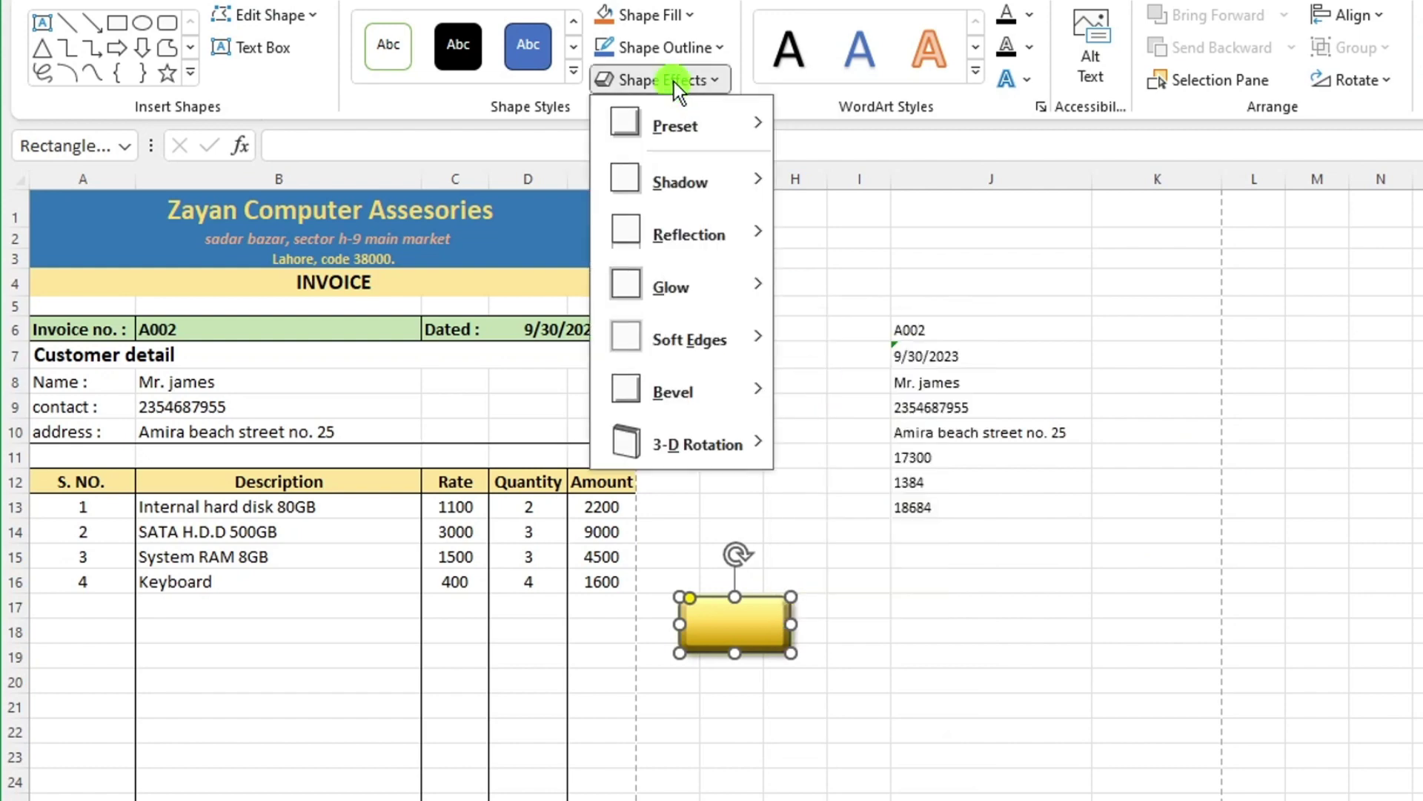
{"action": "mouse_move", "coordinate": [690, 392]}
{"action": "left_click", "coordinate": [851, 636]}
{"action": "left_click", "coordinate": [747, 625]}
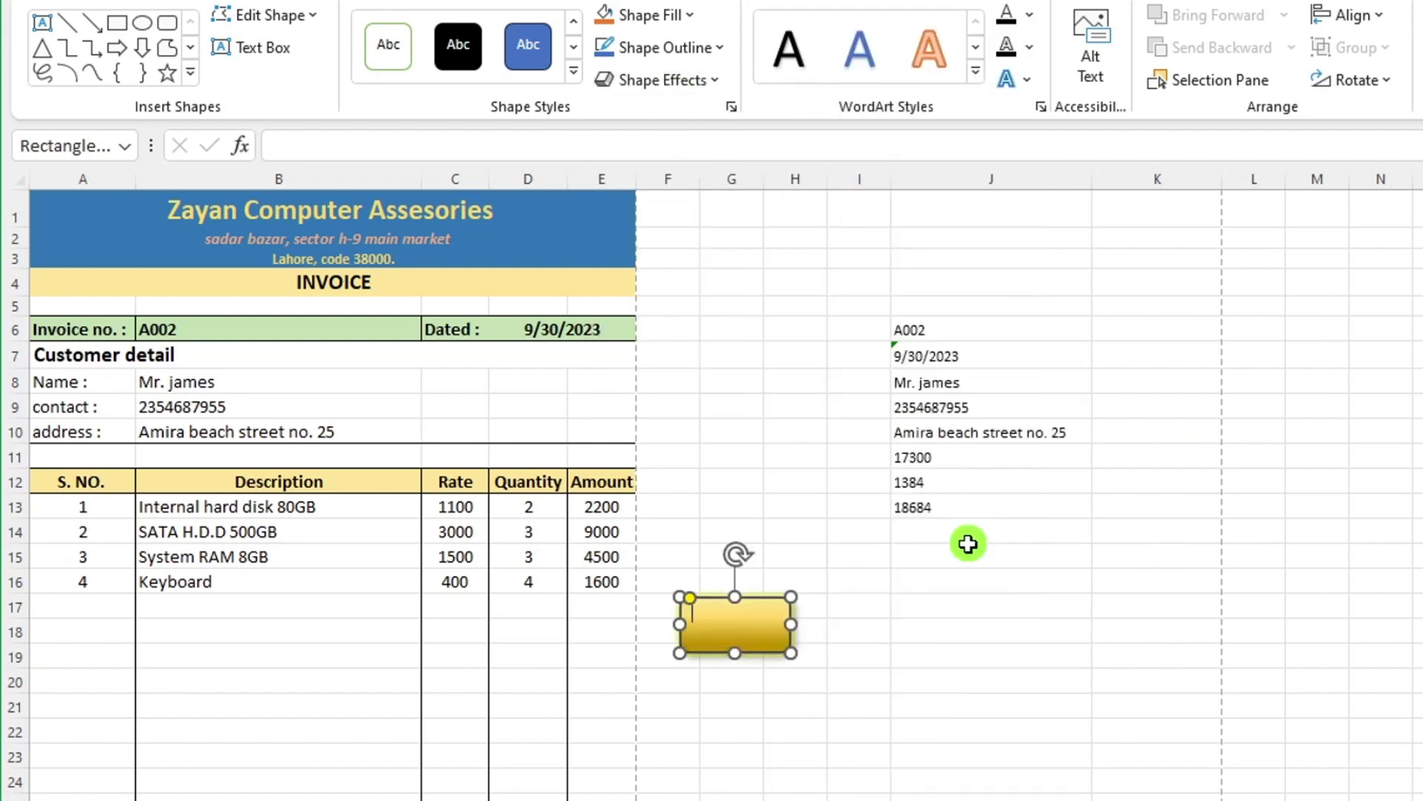
Format the Submit label as black, bold, 20-point text centred in the shape.
{"action": "left_click", "coordinate": [766, 623]}
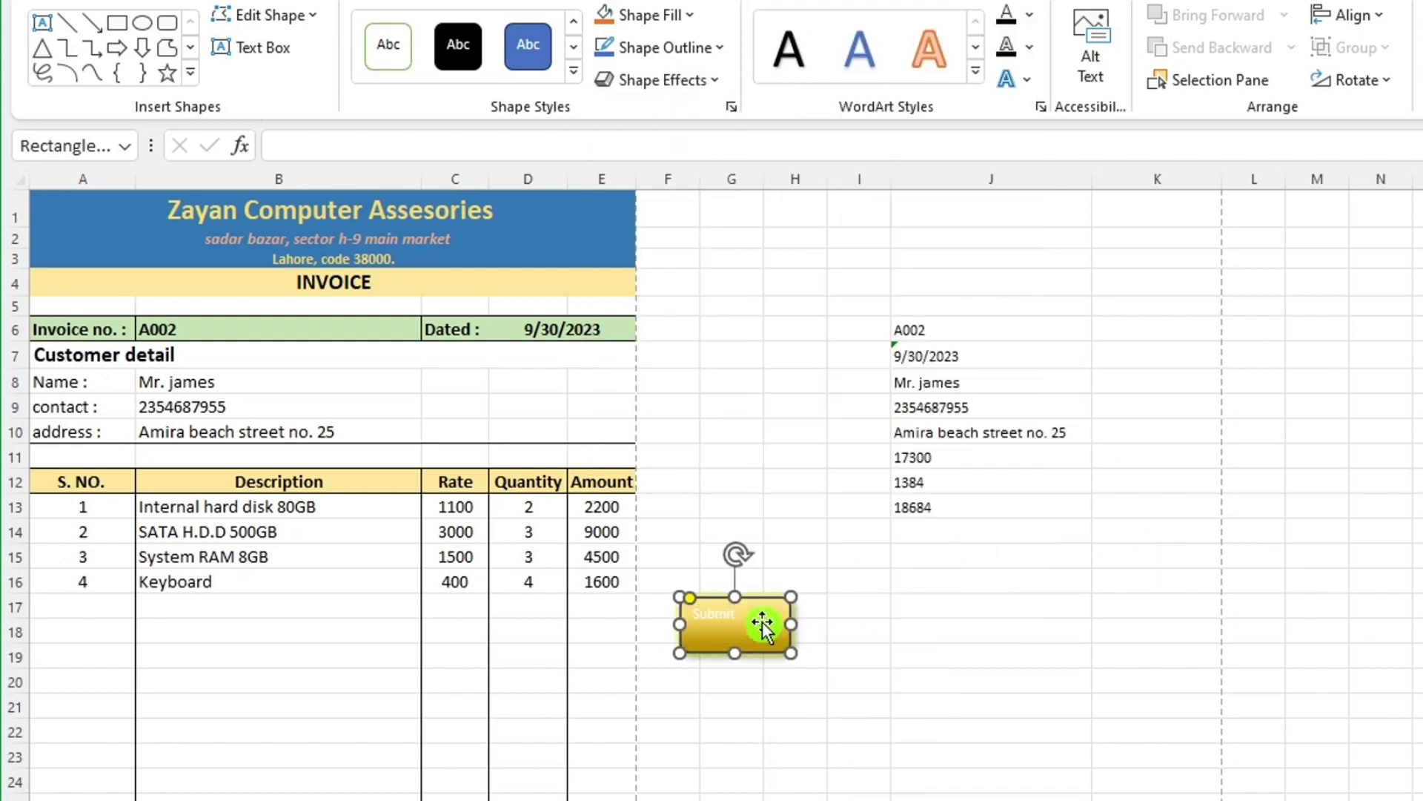
{"action": "double_click", "coordinate": [738, 614]}
{"action": "left_click", "coordinate": [134, 3]}
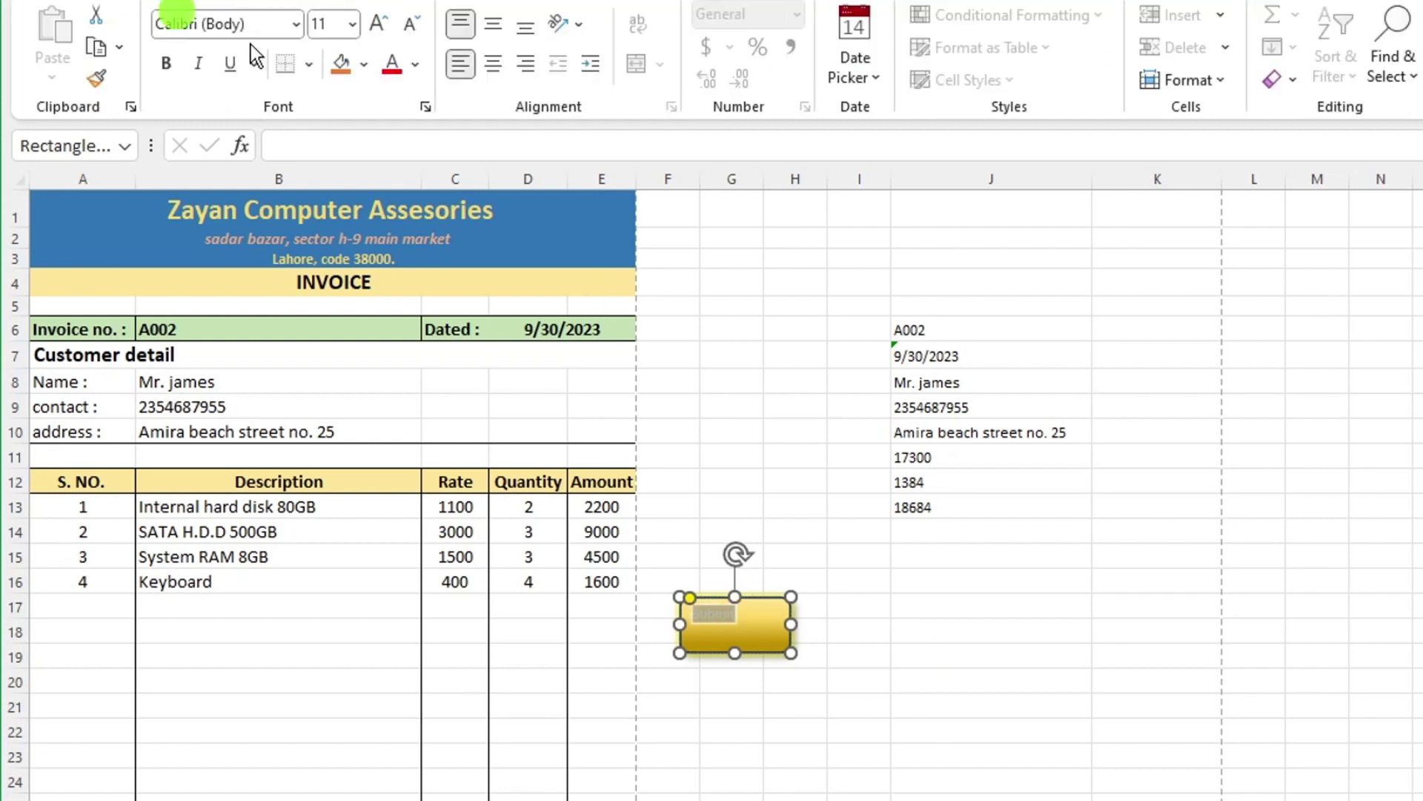
{"action": "left_click", "coordinate": [415, 64]}
{"action": "left_click", "coordinate": [430, 96]}
{"action": "left_click", "coordinate": [380, 27]}
{"action": "left_click", "coordinate": [380, 27]}
{"action": "left_click", "coordinate": [380, 27]}
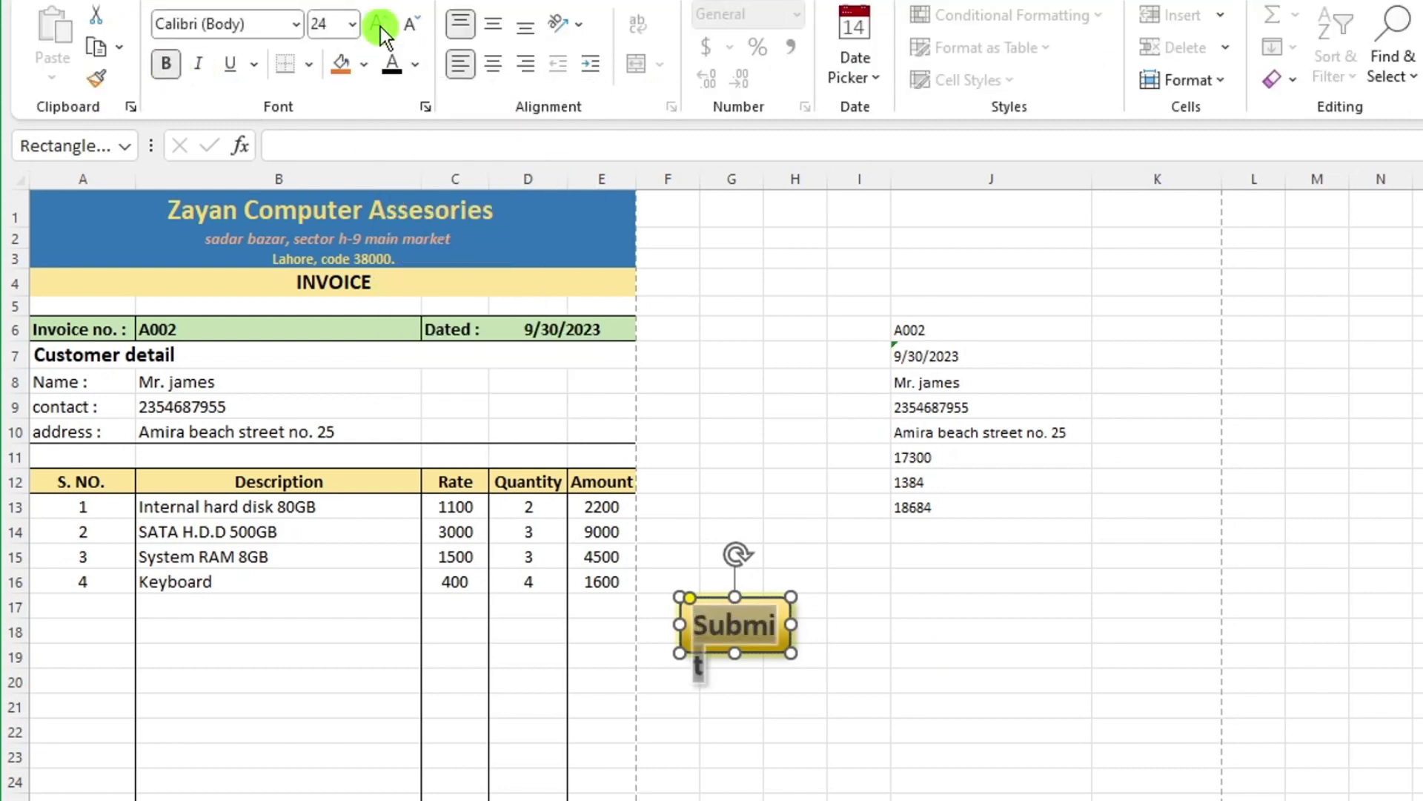
{"action": "left_click", "coordinate": [491, 62]}
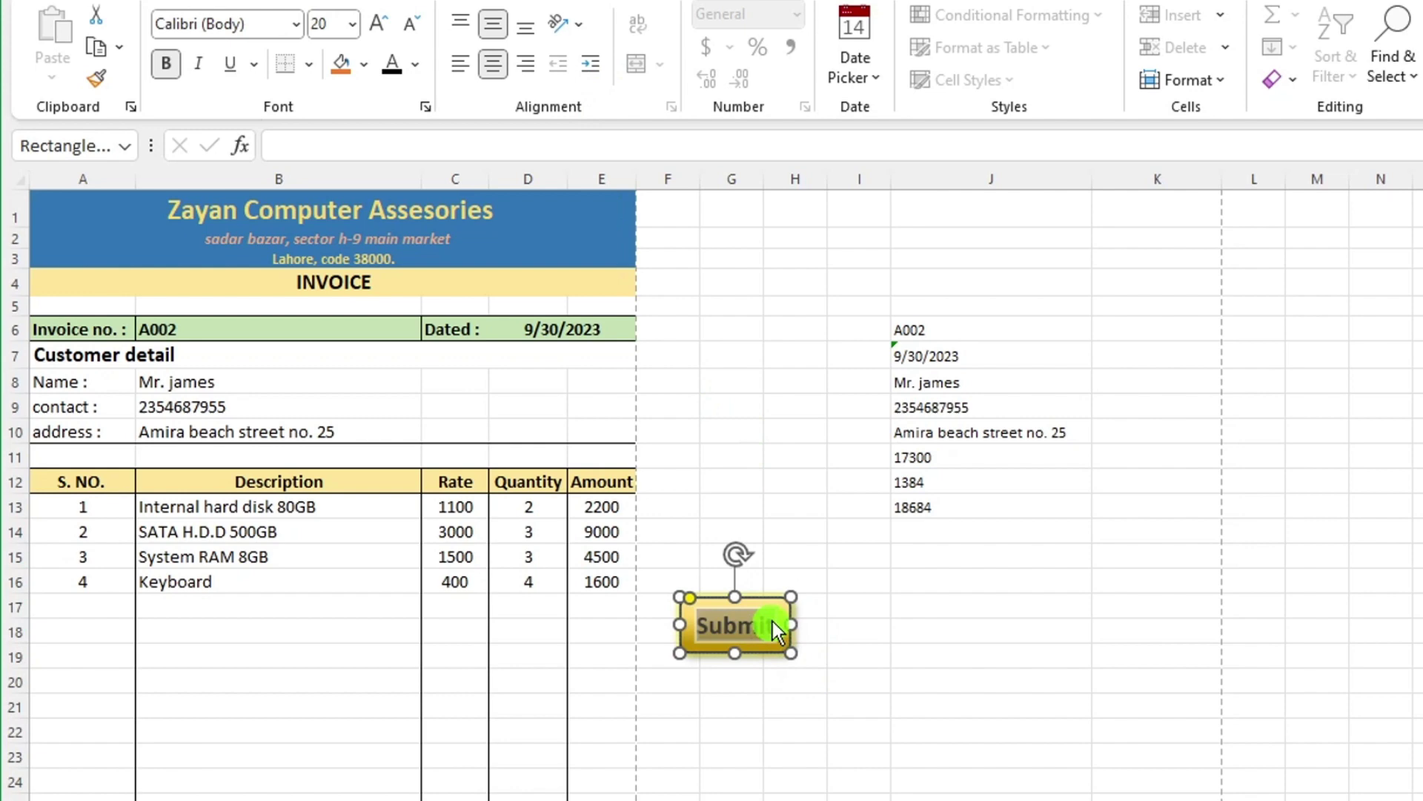
{"action": "left_click", "coordinate": [862, 630]}
Duplicate the Submit button, relabel the copy Clear (typed 'Slear'), and move it under Submit.
{"action": "right_click", "coordinate": [756, 610]}
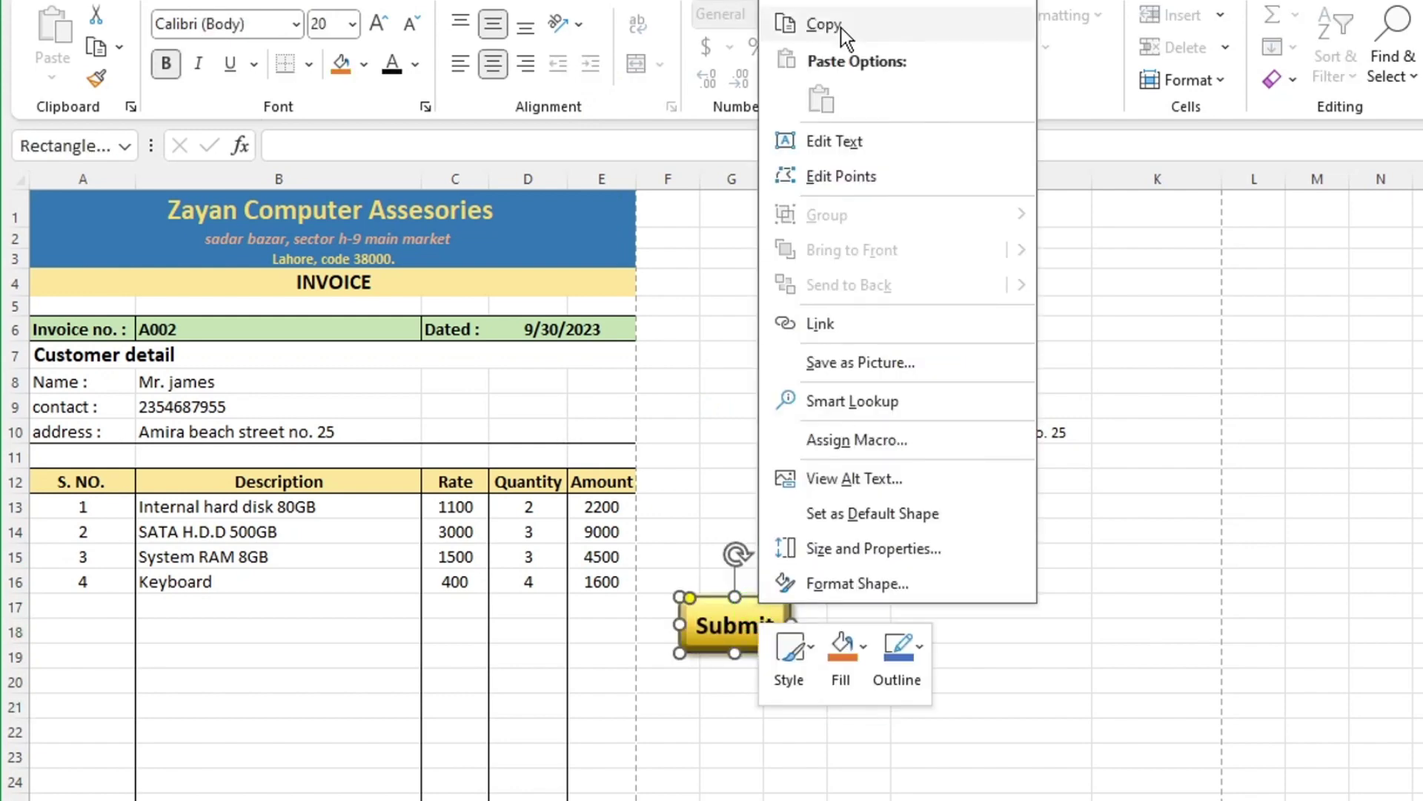
{"action": "left_click", "coordinate": [876, 22]}
{"action": "right_click", "coordinate": [760, 752]}
{"action": "left_click", "coordinate": [852, 215]}
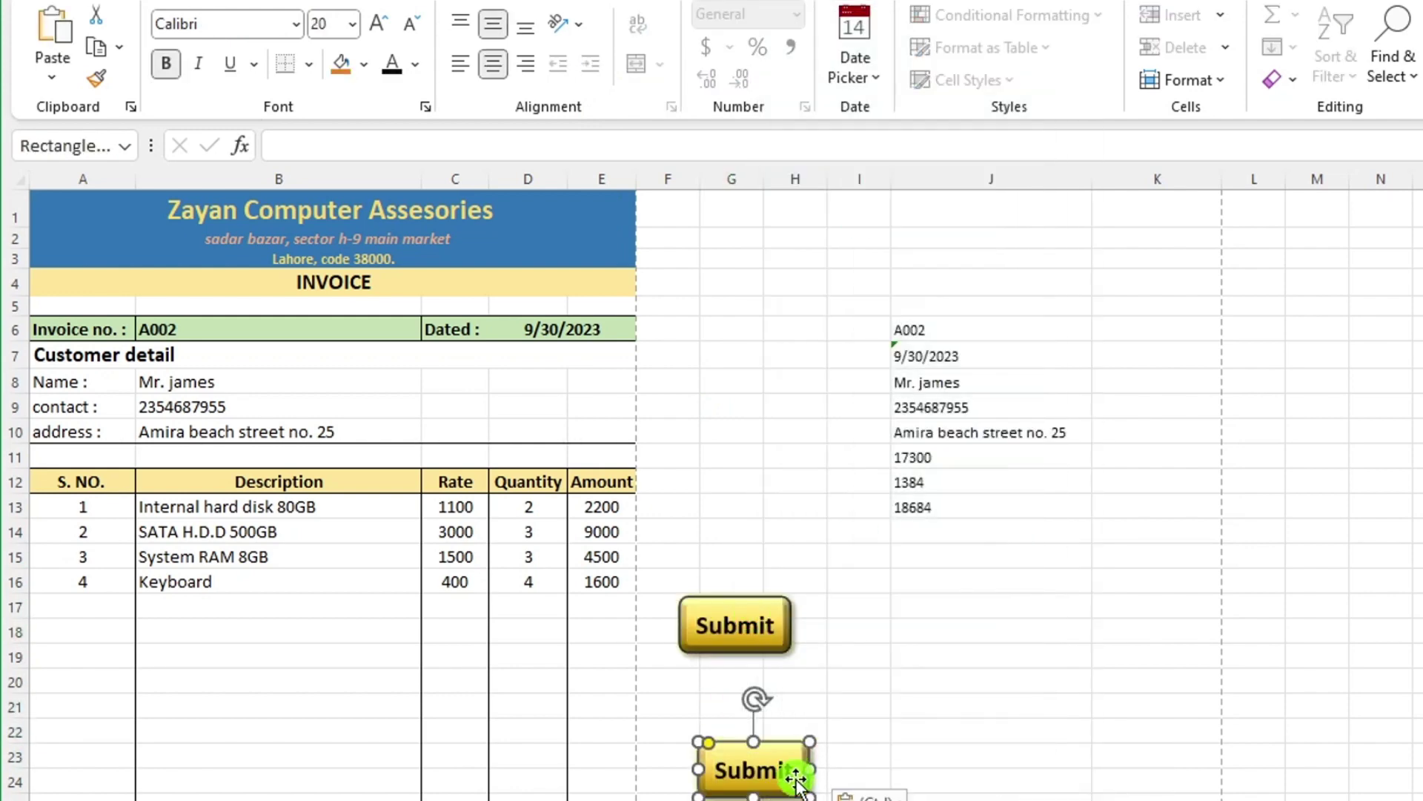
{"action": "double_click", "coordinate": [786, 771]}
{"action": "type", "text": "Slear"}
{"action": "left_click_drag", "start_coordinate": [792, 753], "coordinate": [766, 670]}
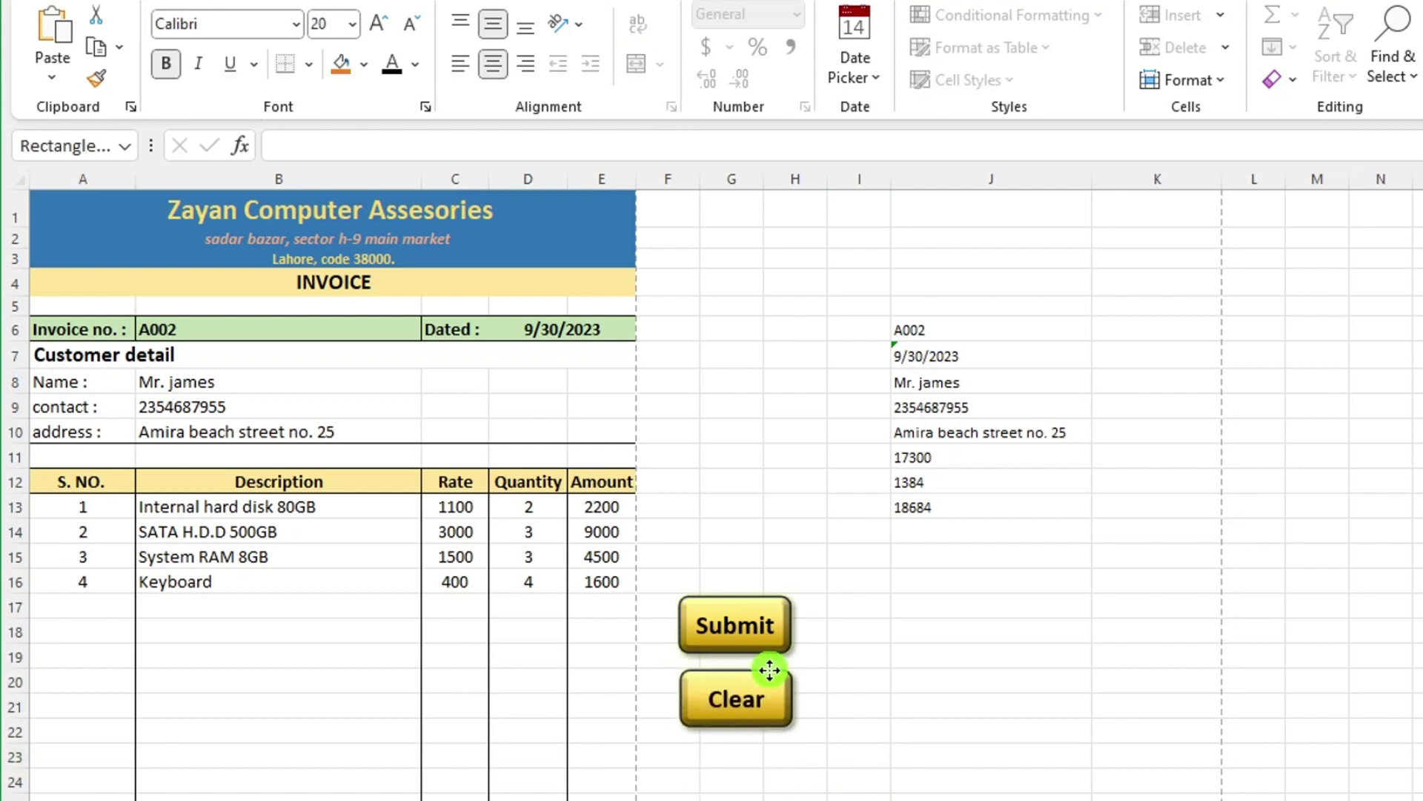
{"action": "left_click", "coordinate": [906, 741]}
Align the left edges of the Clear and Submit buttons.
{"action": "left_click", "coordinate": [705, 693]}
{"action": "left_click", "coordinate": [734, 625], "text": "ctrl"}
{"action": "left_click", "coordinate": [1345, 15]}
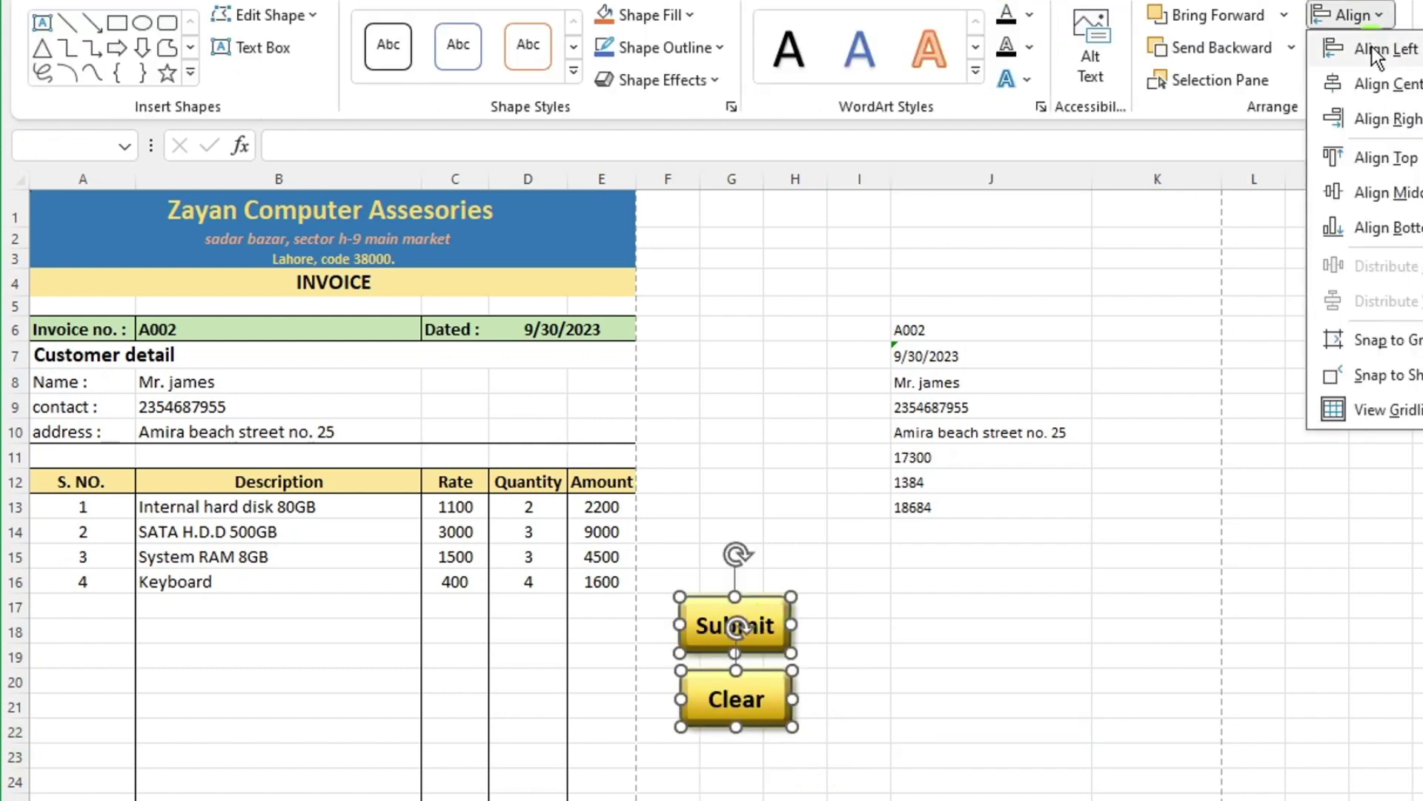
{"action": "left_click", "coordinate": [1357, 83]}
{"action": "left_click", "coordinate": [1082, 631]}
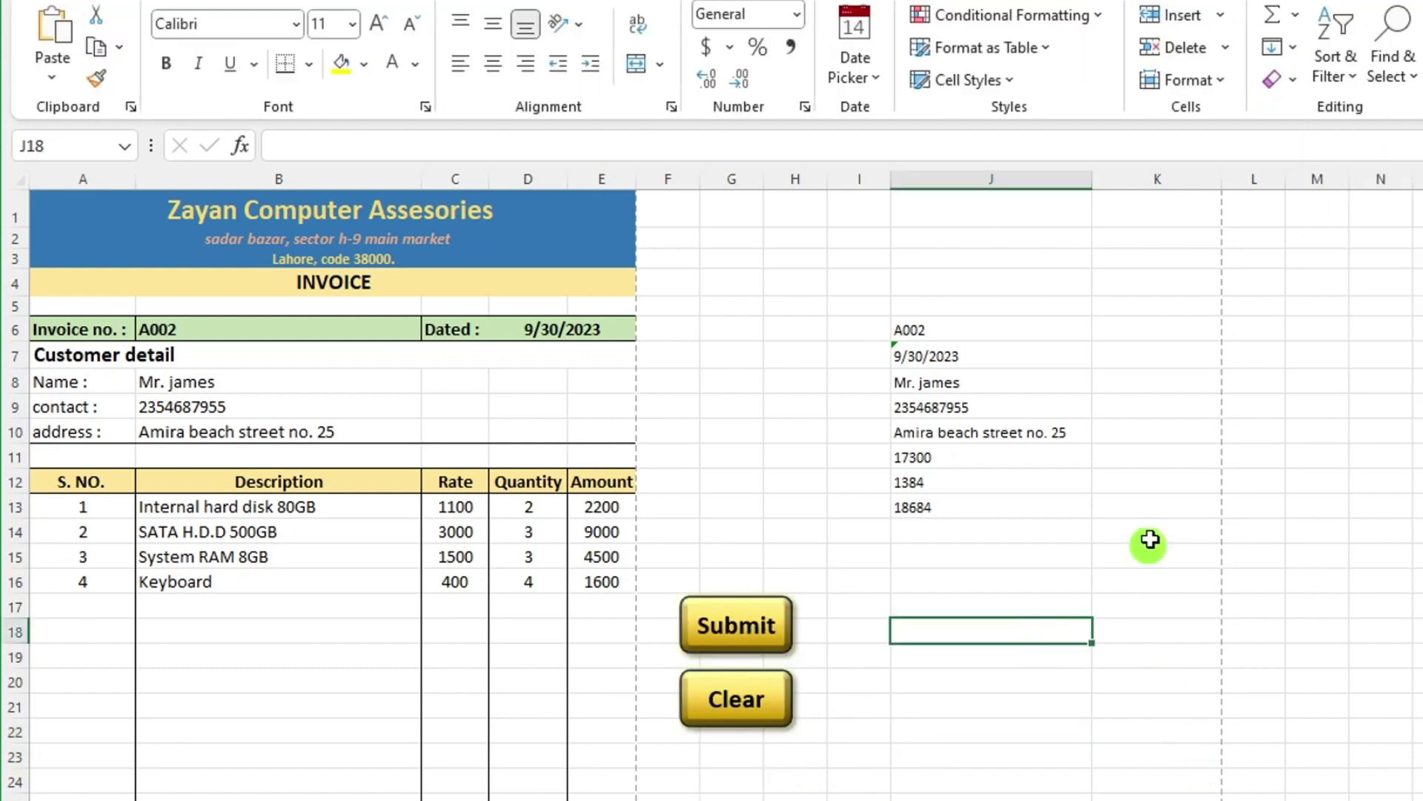
Assign the Submit macro to the Submit shape through Assign Macro.
{"action": "left_click", "coordinate": [791, 763]}
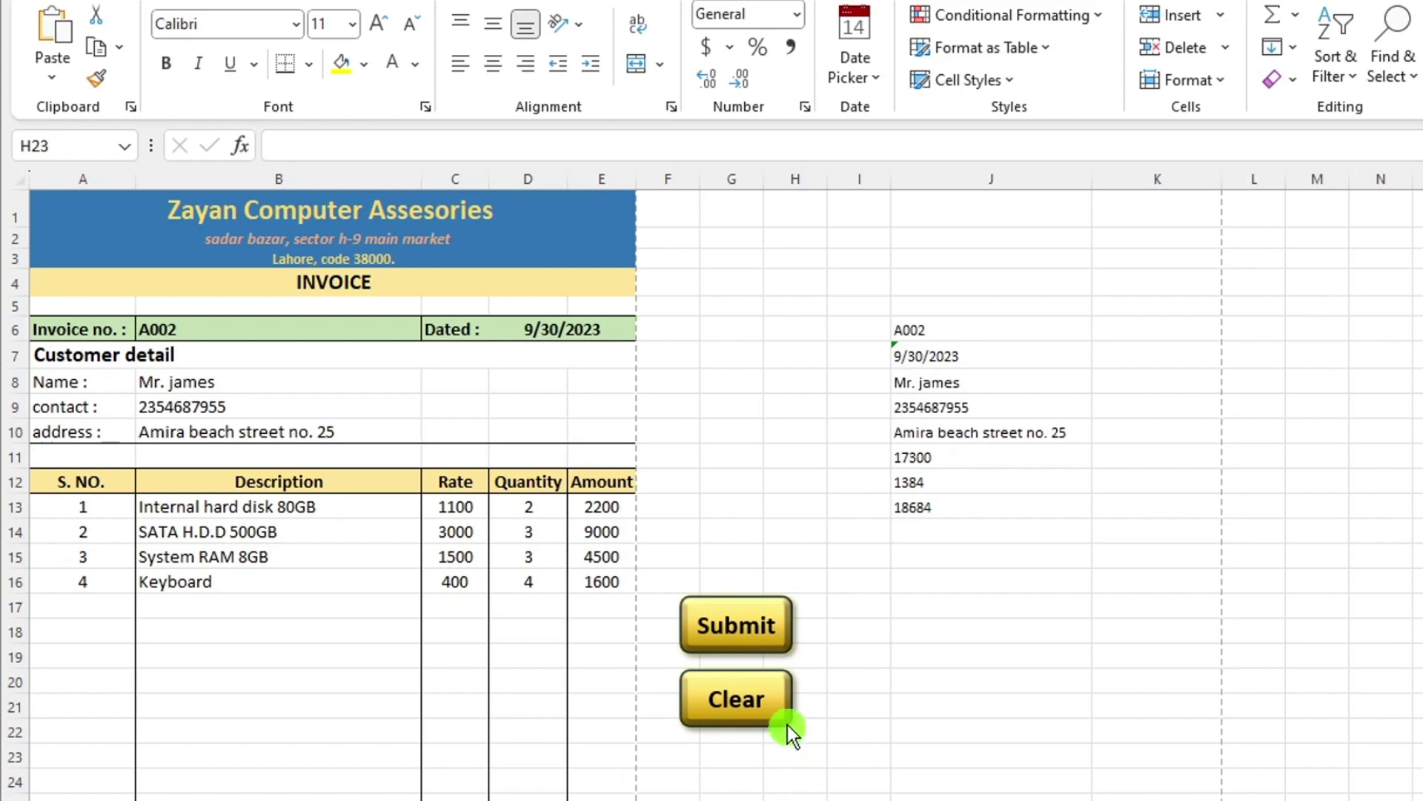
{"action": "right_click", "coordinate": [758, 599]}
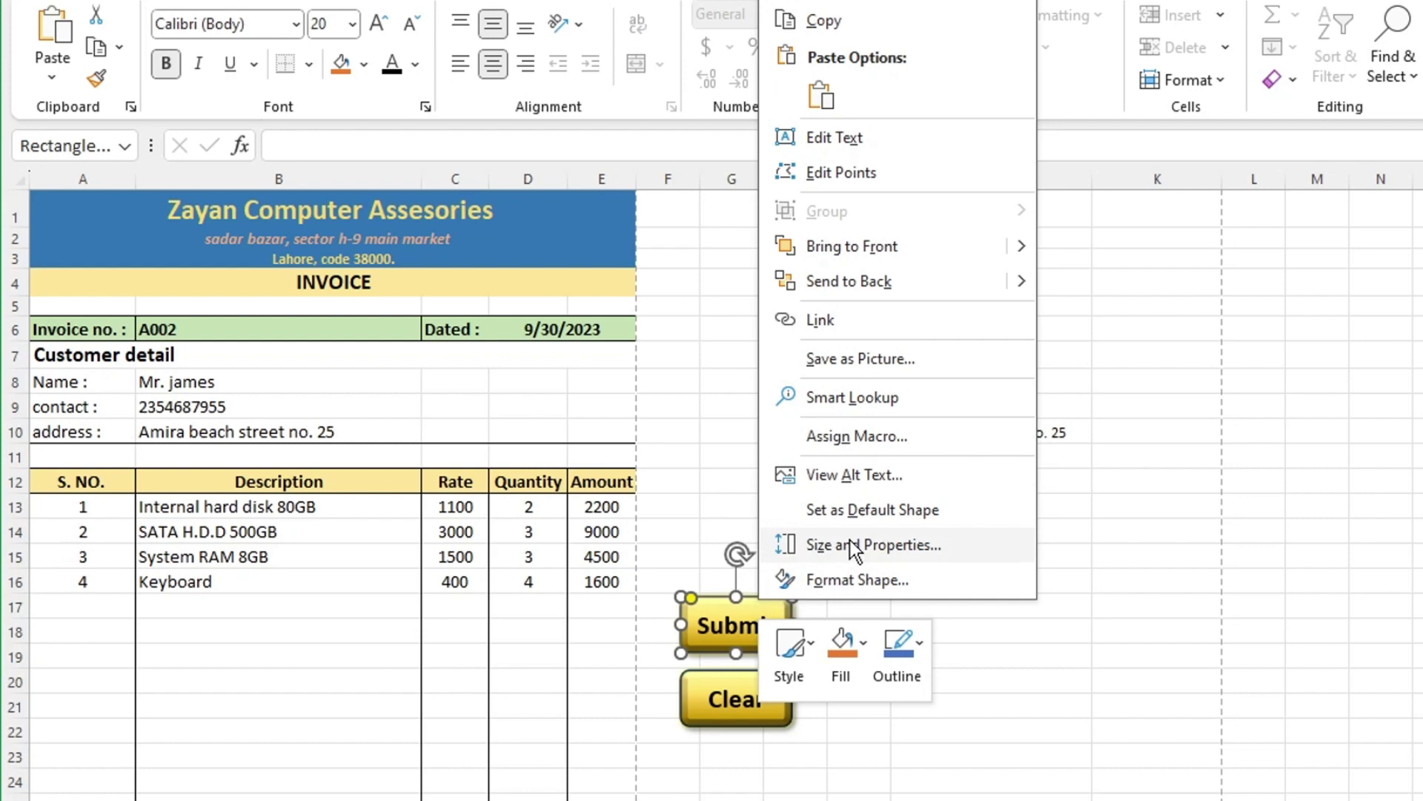
{"action": "left_click", "coordinate": [859, 438]}
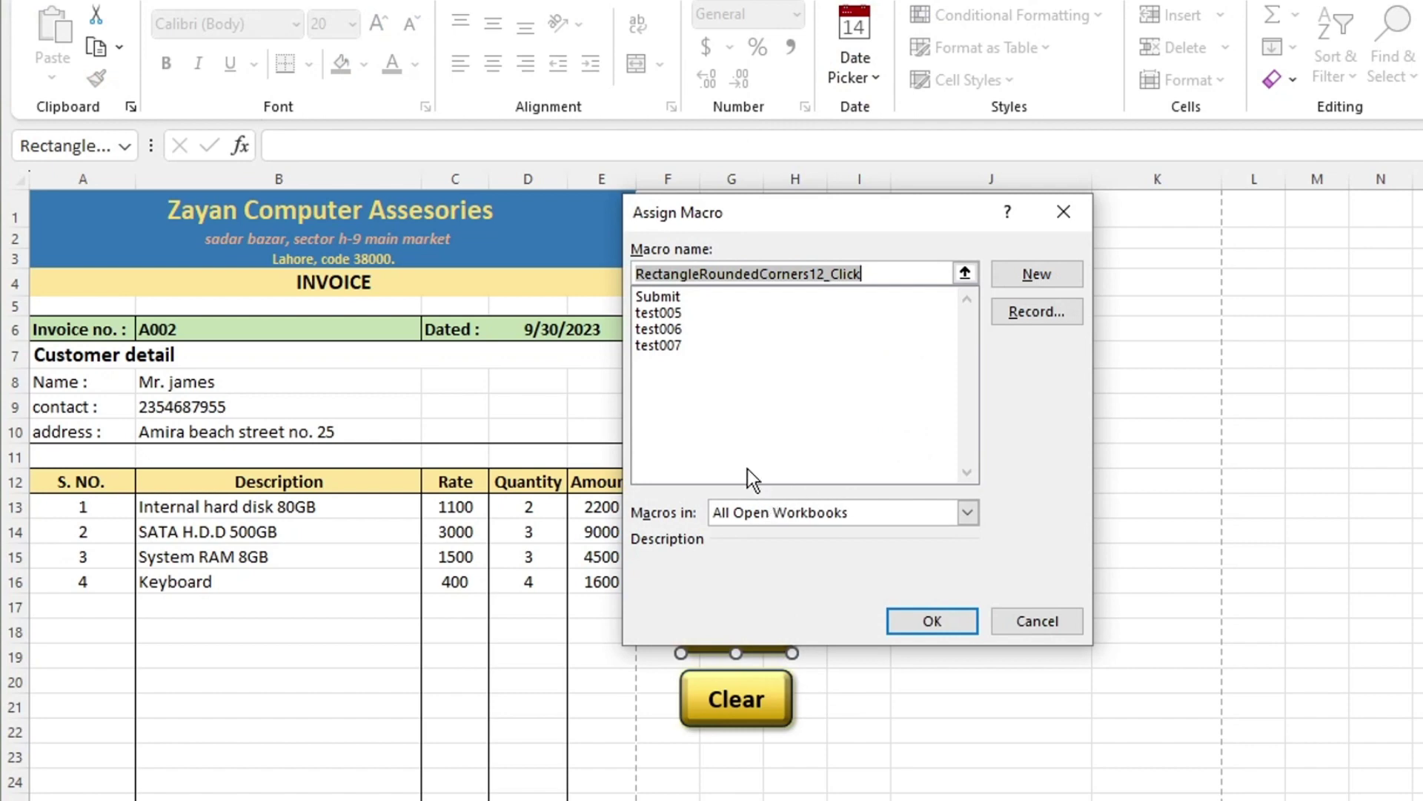
{"action": "left_click", "coordinate": [658, 296]}
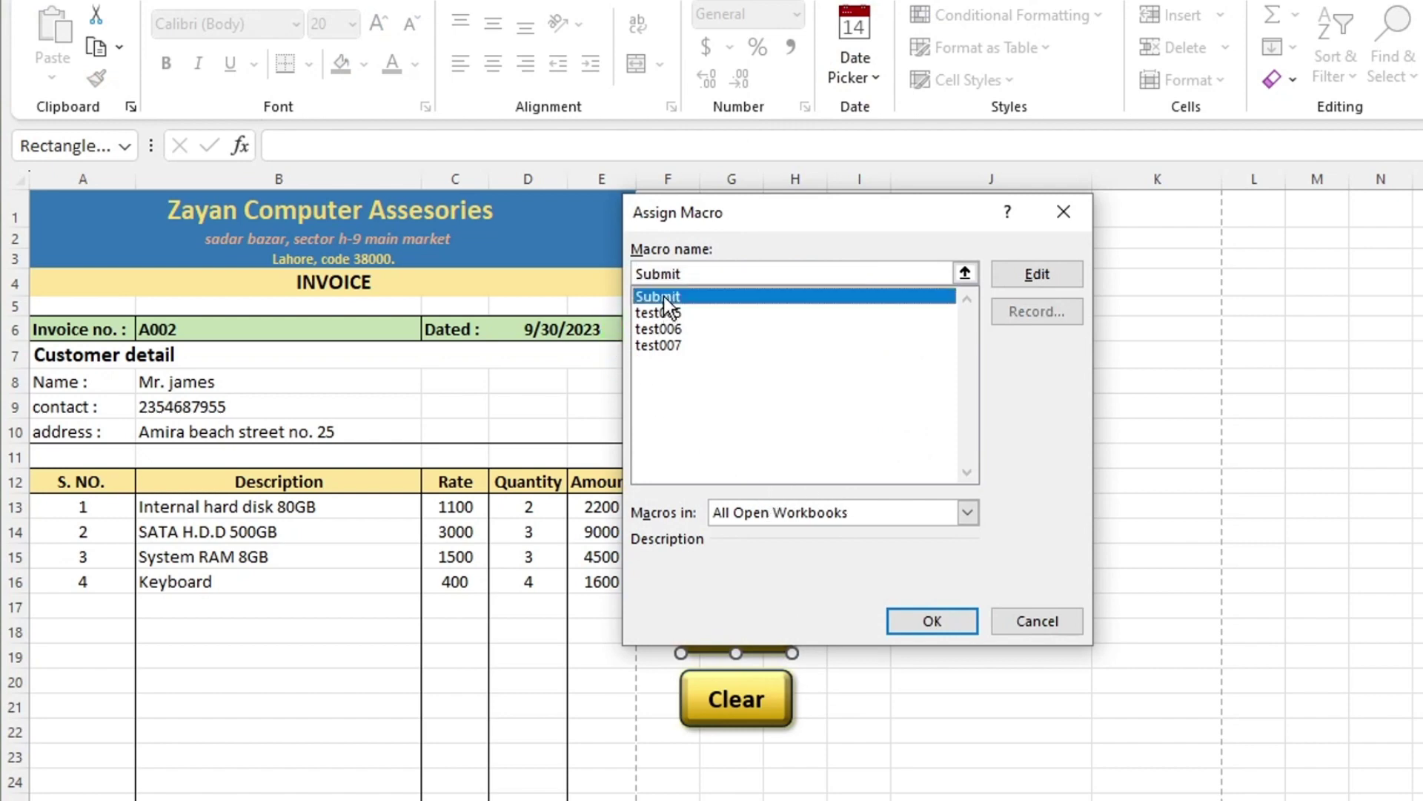
{"action": "left_click", "coordinate": [946, 623]}
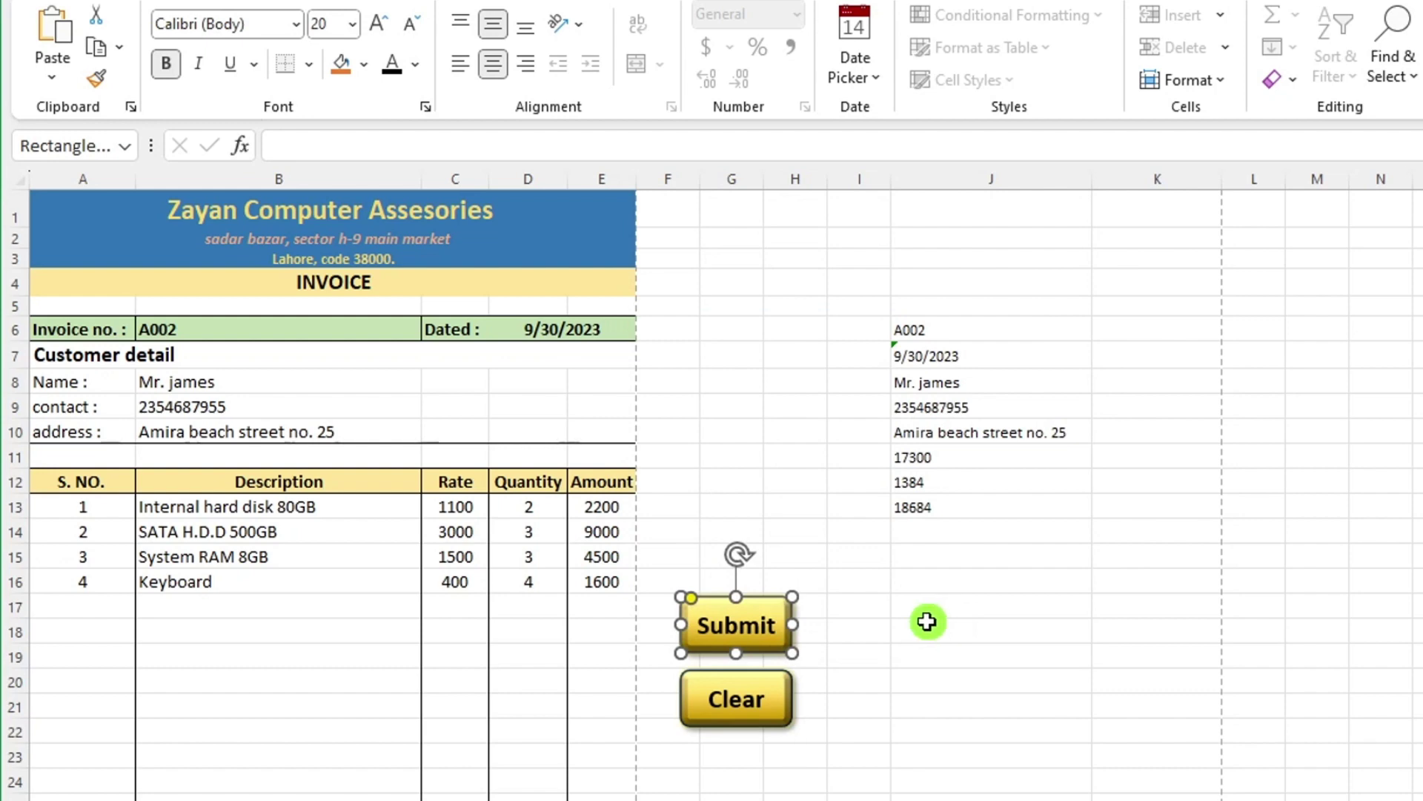
Click the Submit button, then check the new A002 record row on the Database sheet.
{"action": "left_click", "coordinate": [927, 623]}
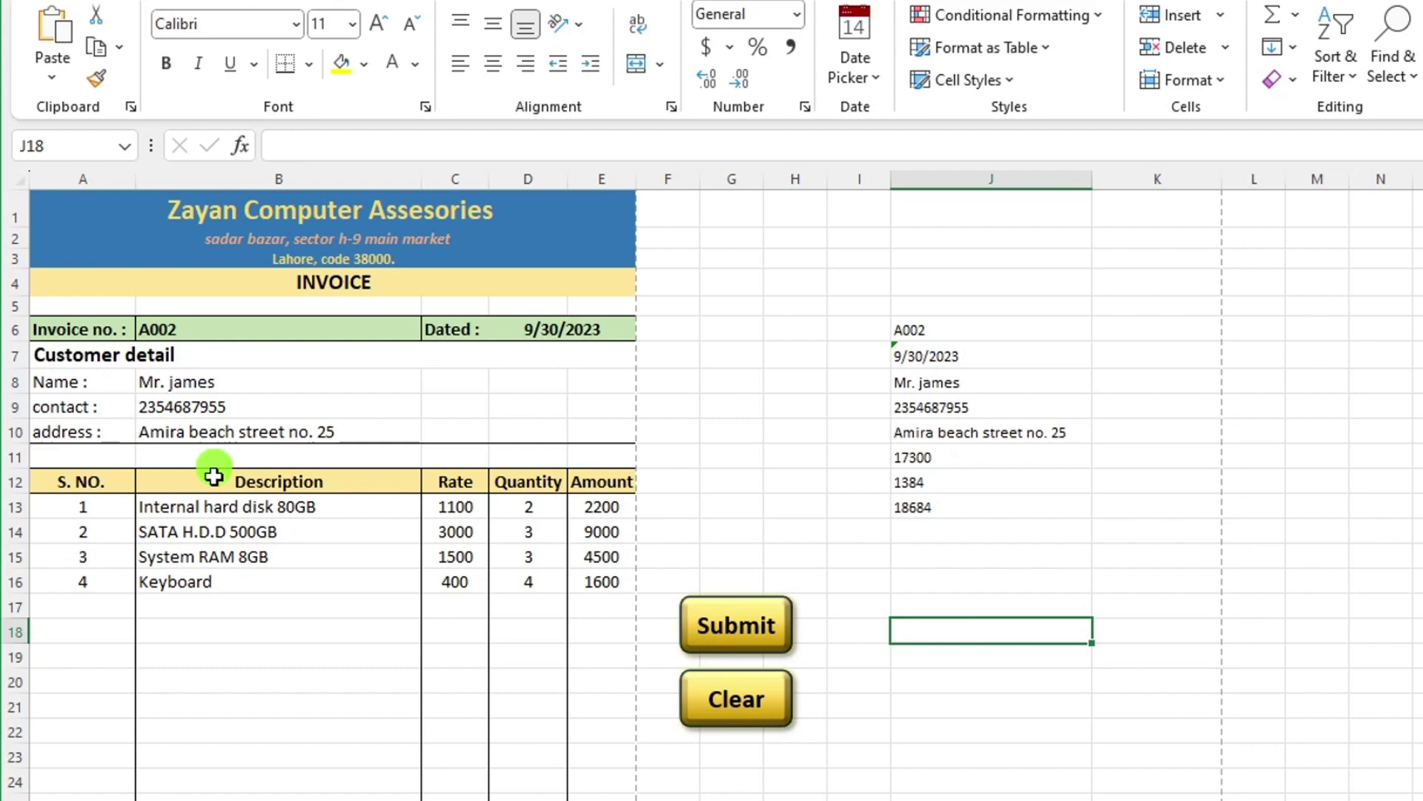
{"action": "left_click", "coordinate": [739, 635]}
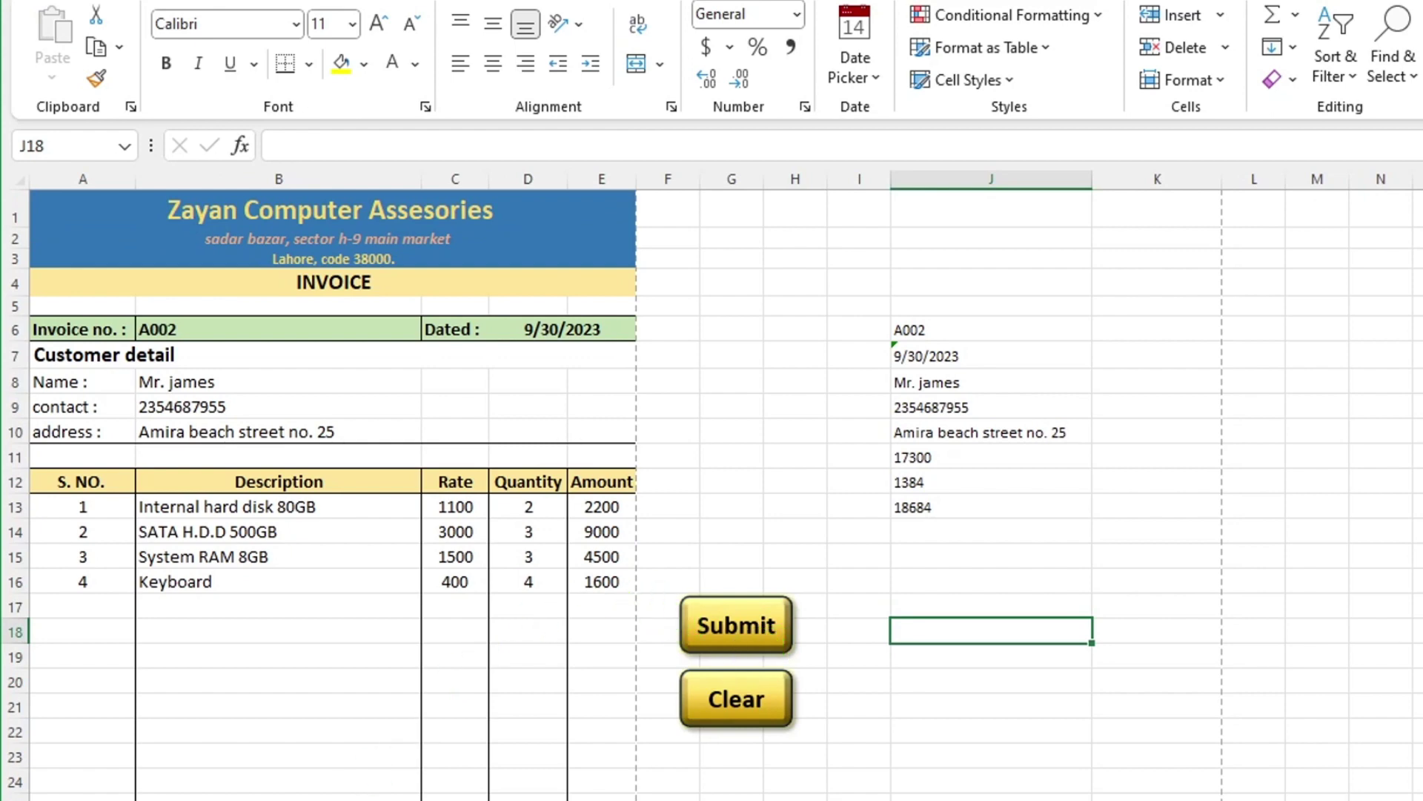
{"action": "key", "text": "ctrl+Page_Down"}
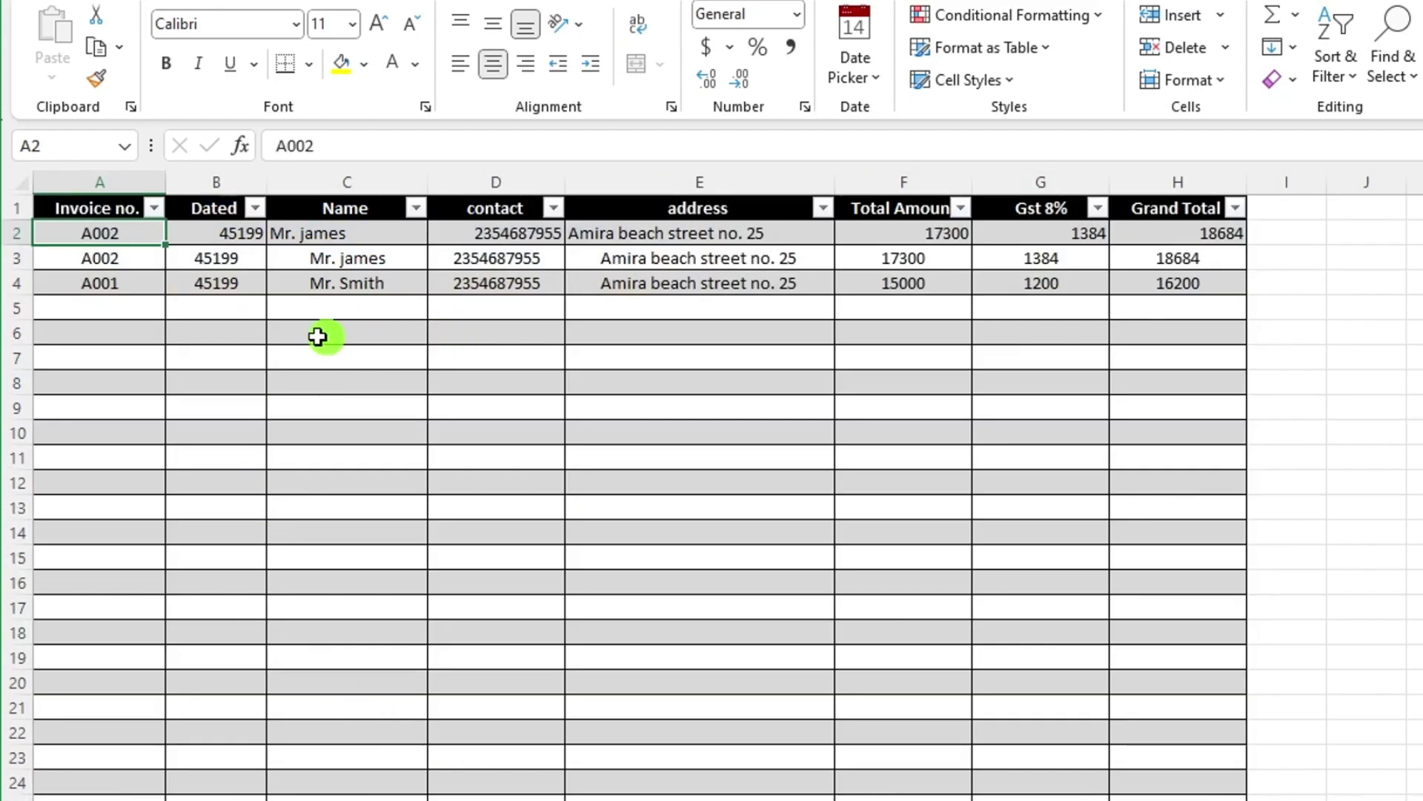
{"action": "left_click_drag", "start_coordinate": [100, 236], "coordinate": [1156, 231]}
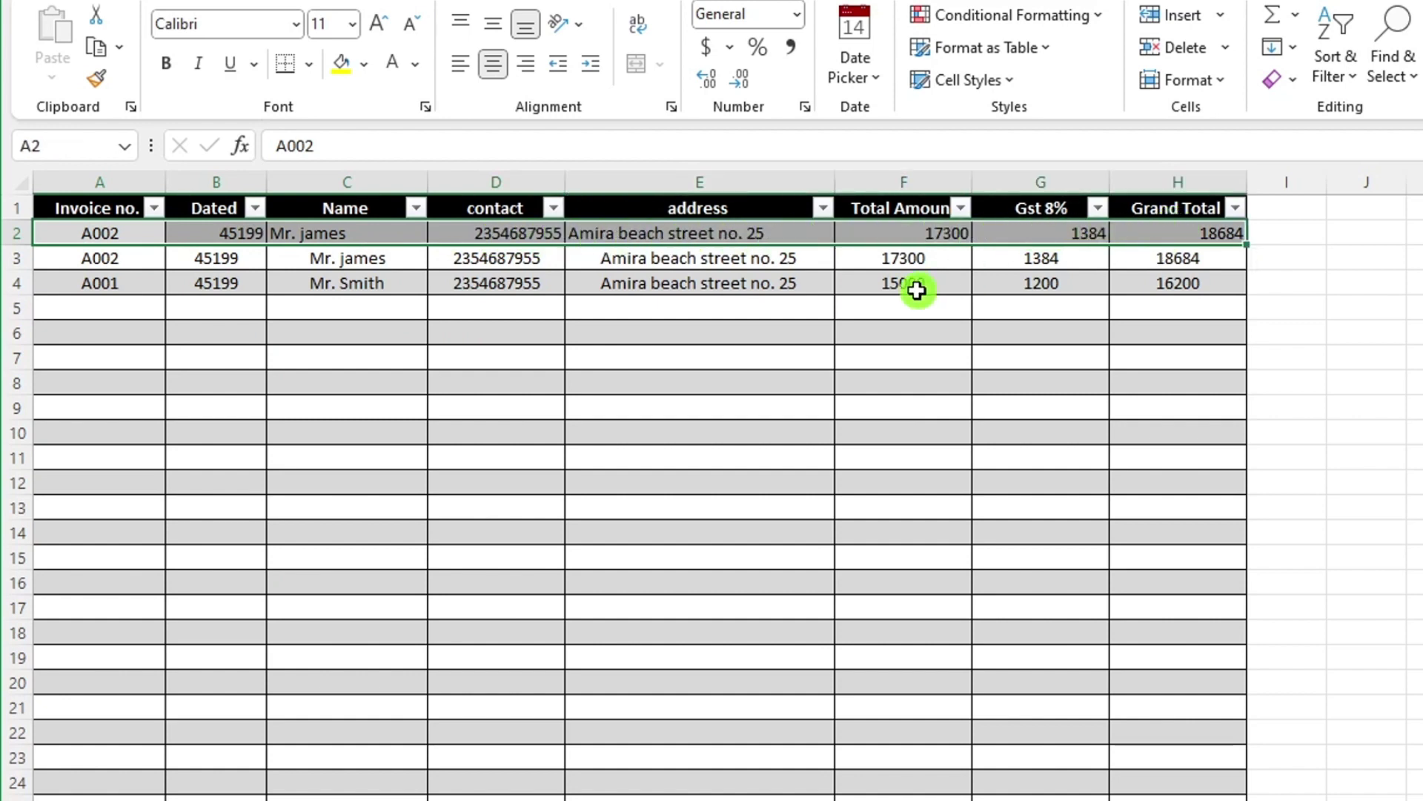
{"action": "left_click", "coordinate": [1080, 414]}
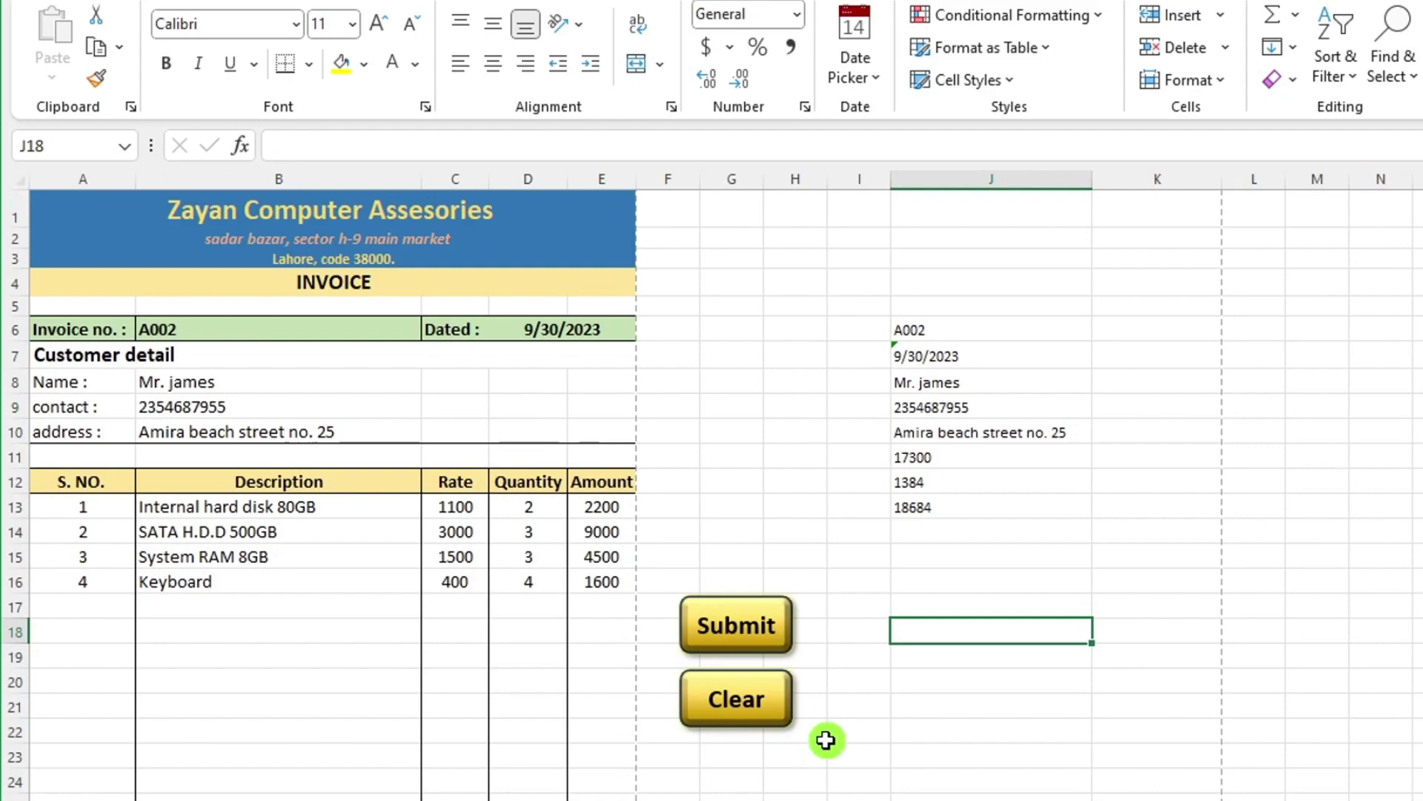
Save the invoice to This PC as a PDF named 'invocie connect database test 1'.
{"action": "left_click", "coordinate": [43, 3]}
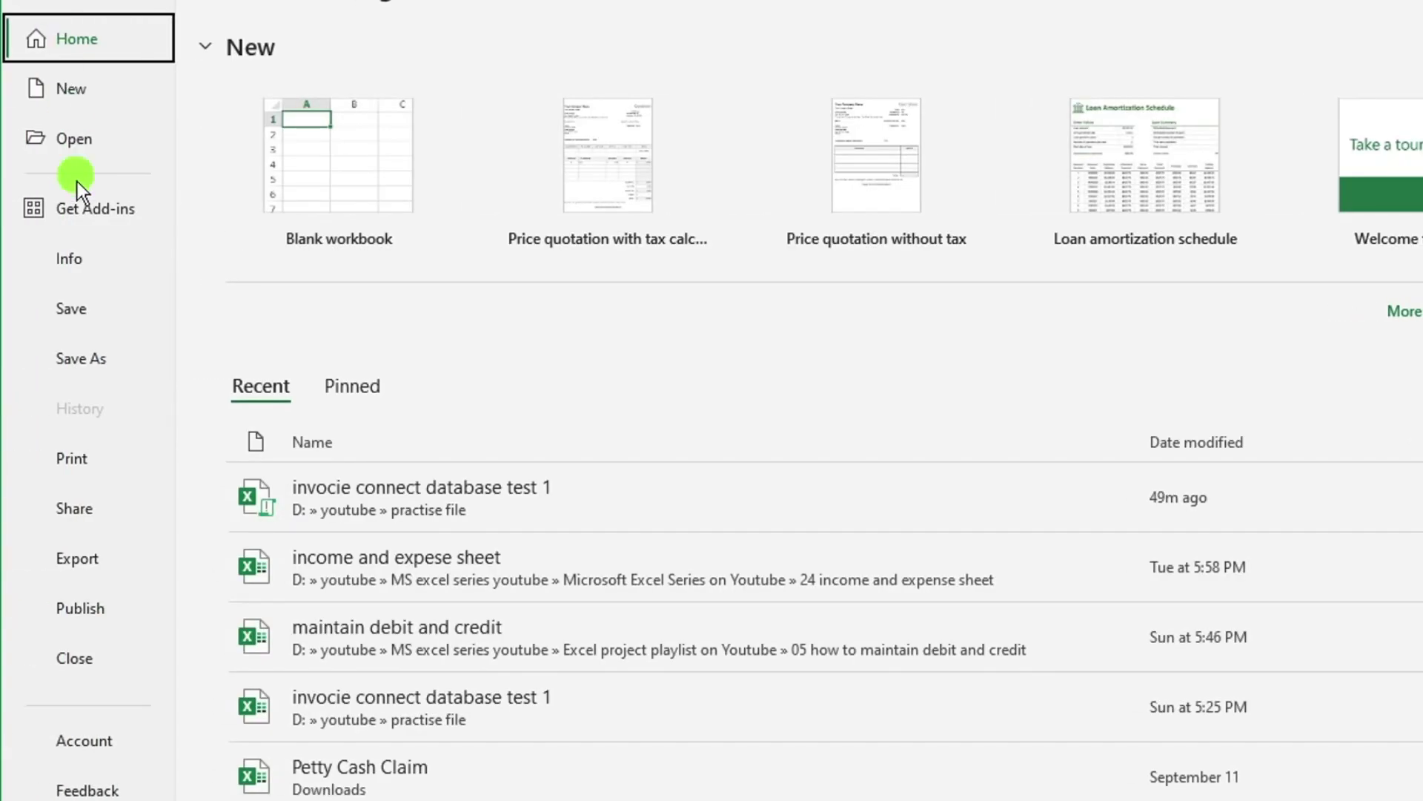
{"action": "left_click", "coordinate": [89, 362]}
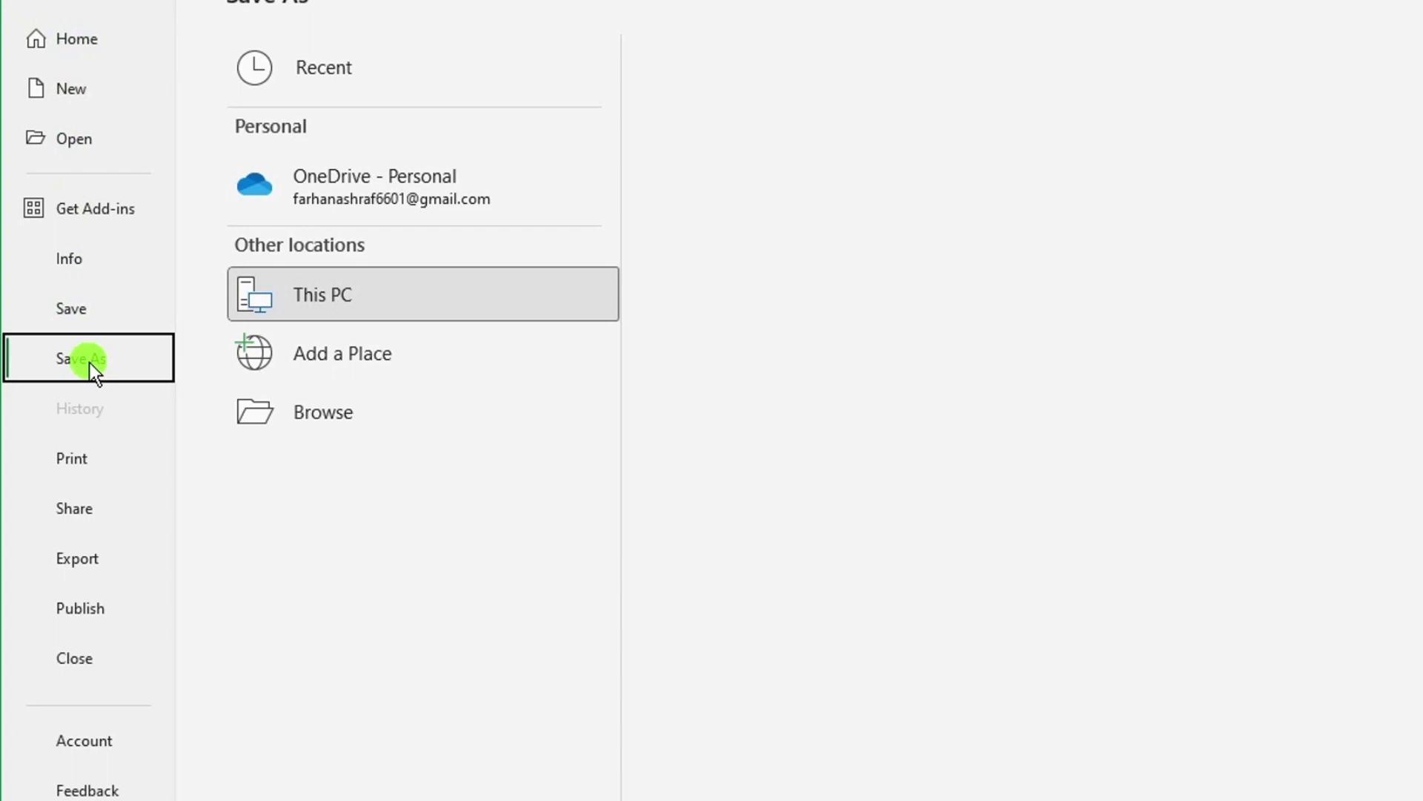
{"action": "left_click", "coordinate": [376, 304]}
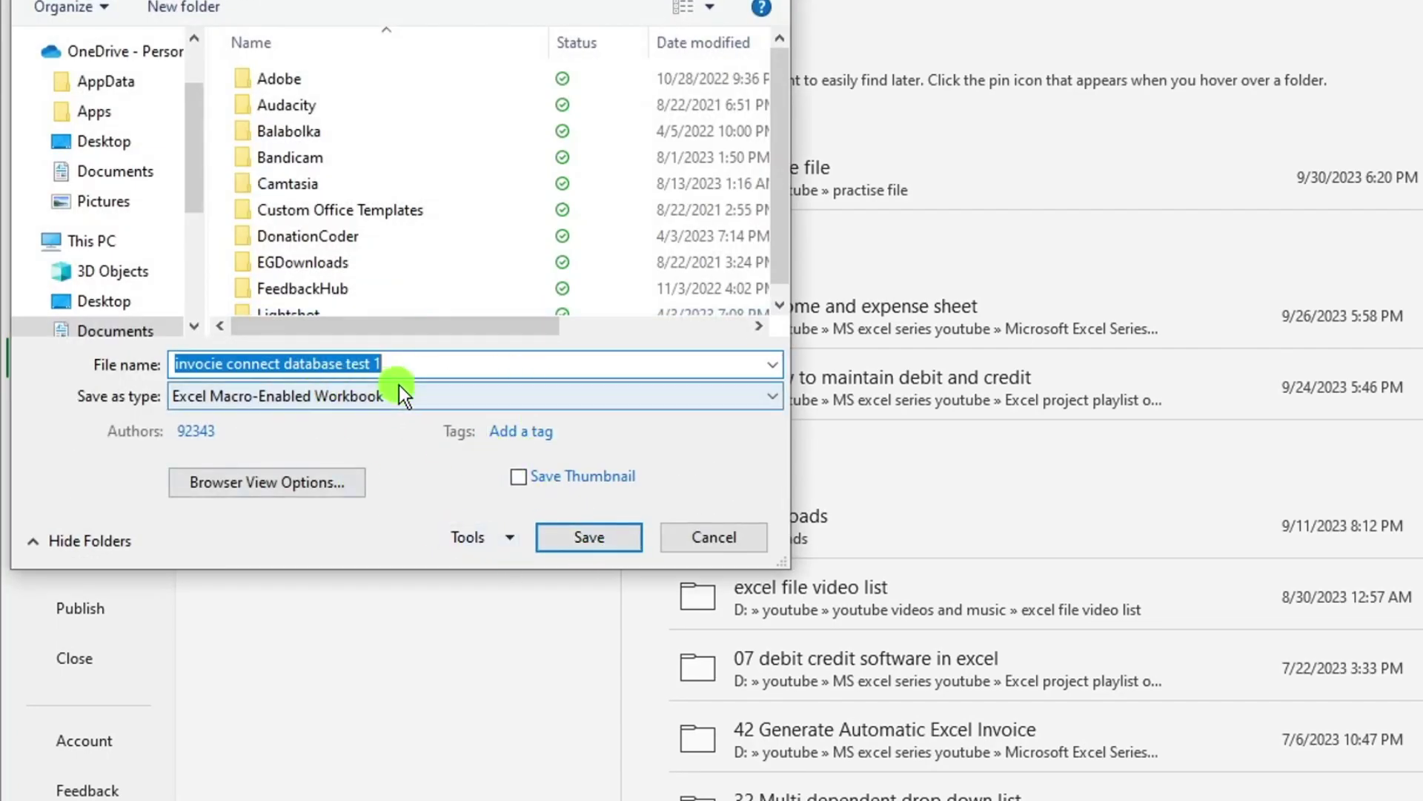
{"action": "left_click", "coordinate": [474, 407]}
{"action": "left_click", "coordinate": [370, 756]}
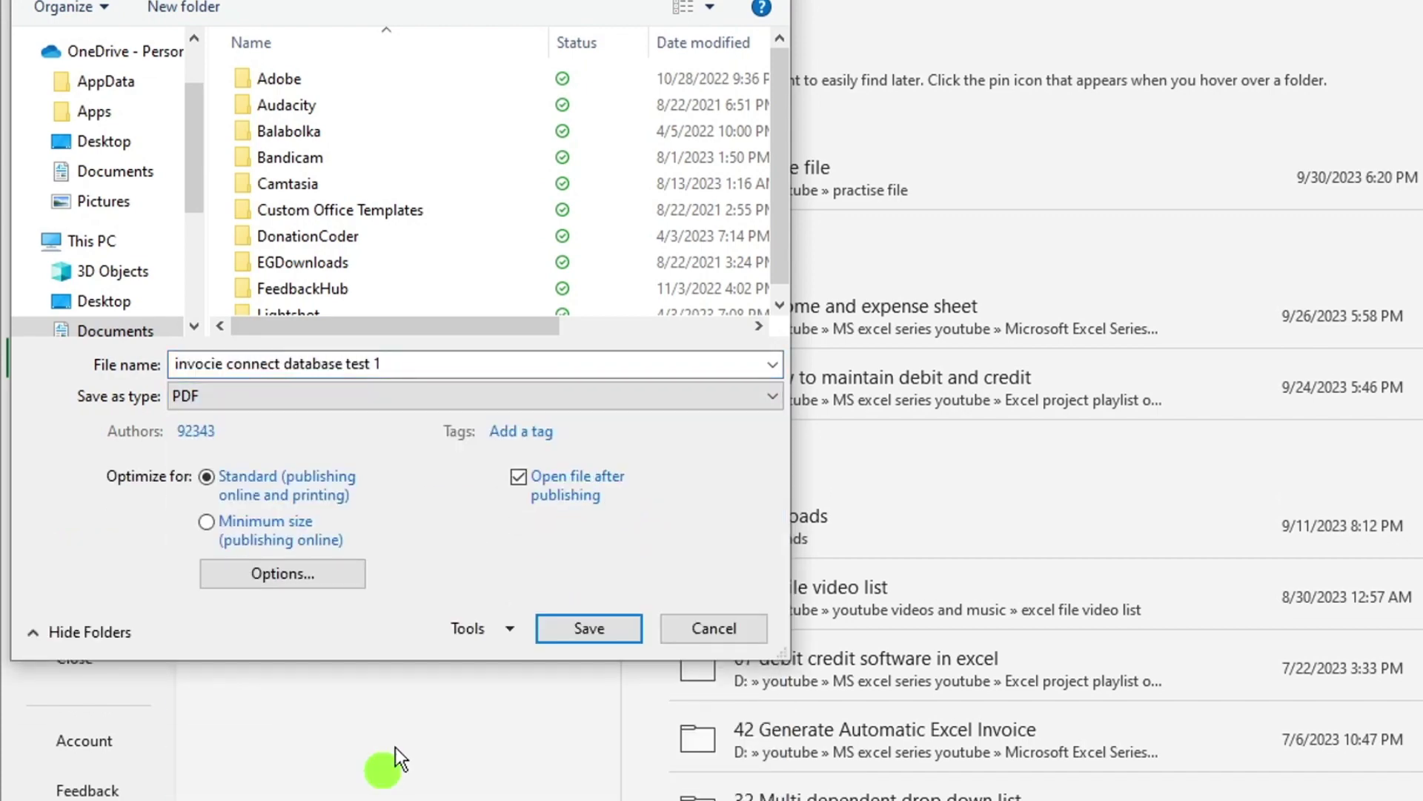
{"action": "left_click", "coordinate": [578, 626]}
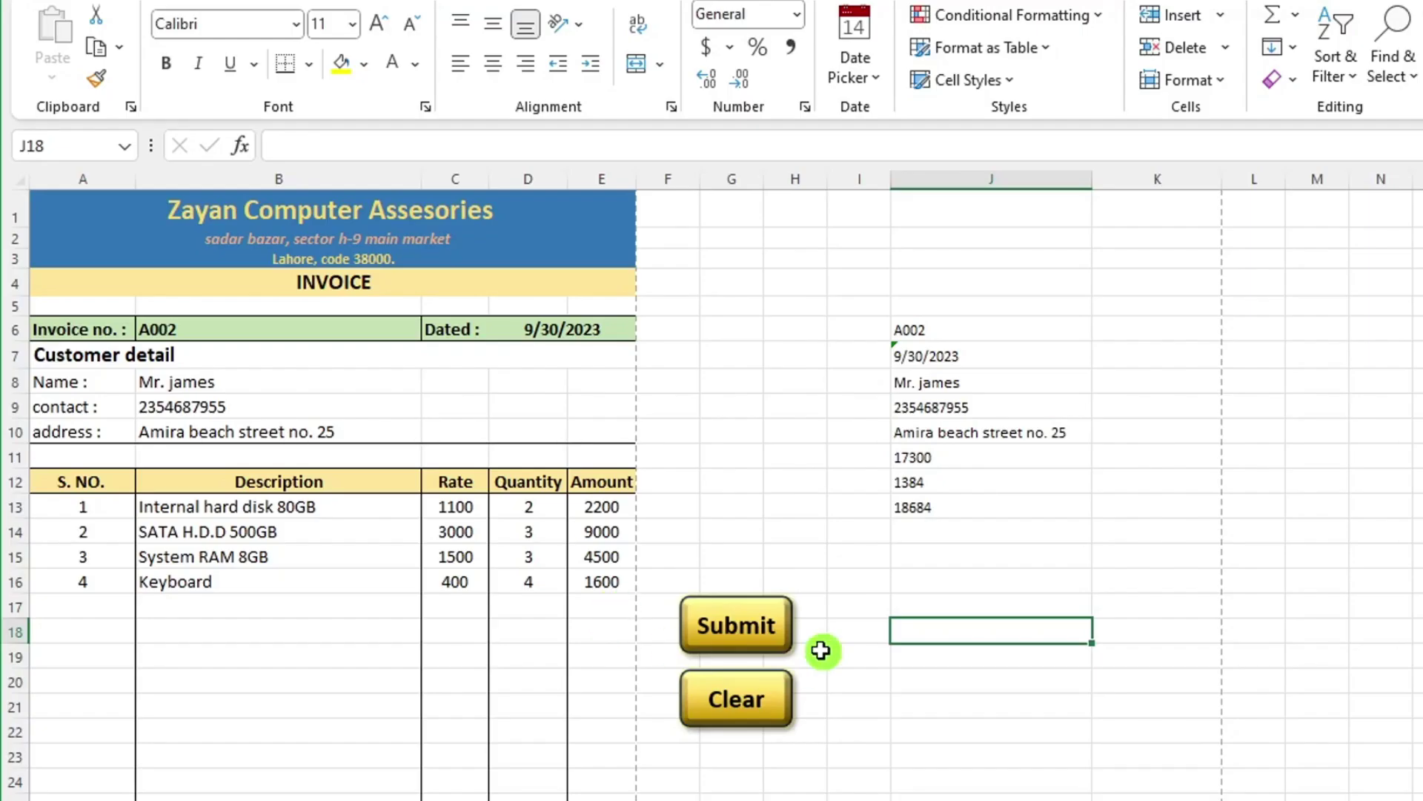
Scroll through the PDF to check header, items and grand total 18684, then minimize Chrome.
{"action": "scroll", "coordinate": [1176, 165], "scroll_direction": "down", "scroll_amount": 10}
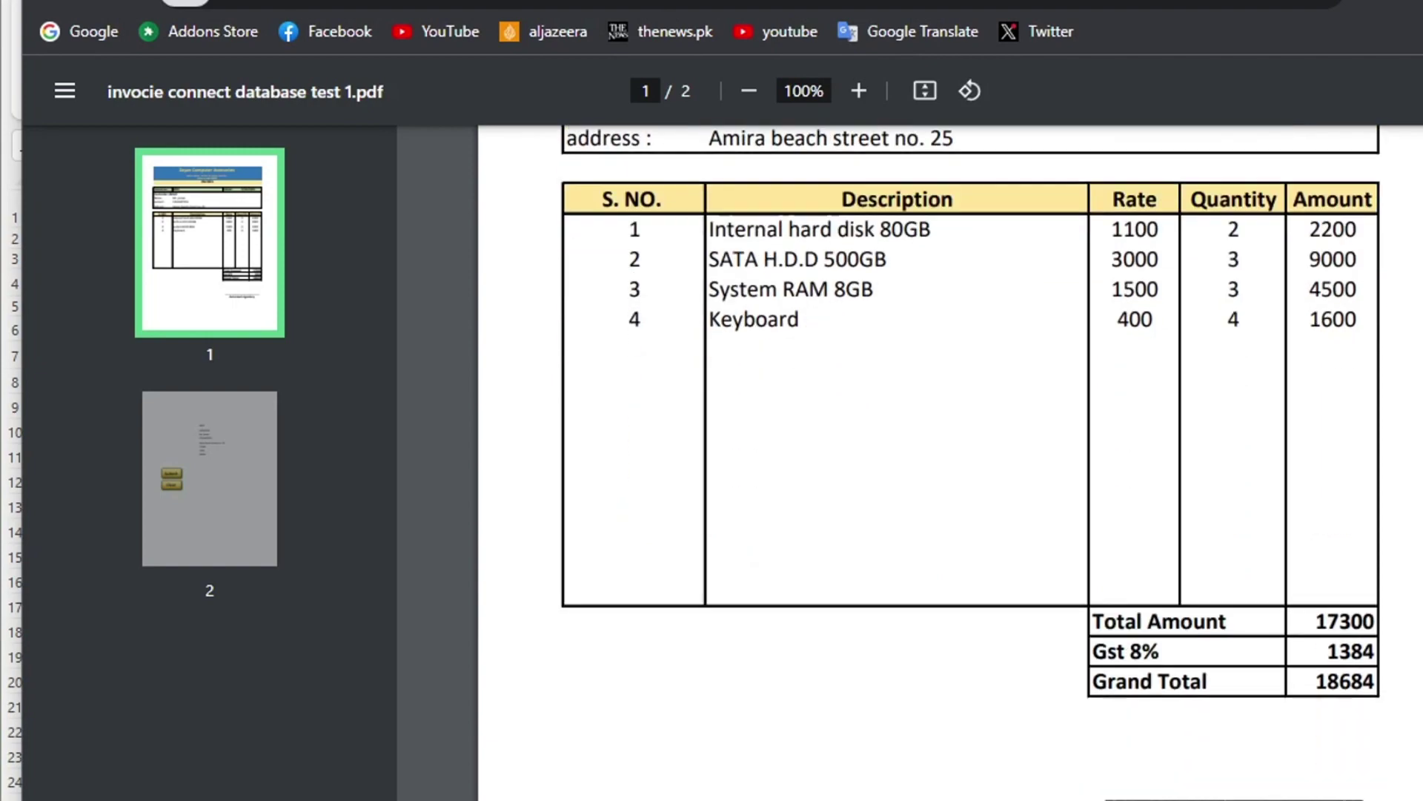
{"action": "scroll", "coordinate": [949, 460], "scroll_direction": "down", "scroll_amount": 5}
{"action": "scroll", "coordinate": [949, 459], "scroll_direction": "up", "scroll_amount": 12}
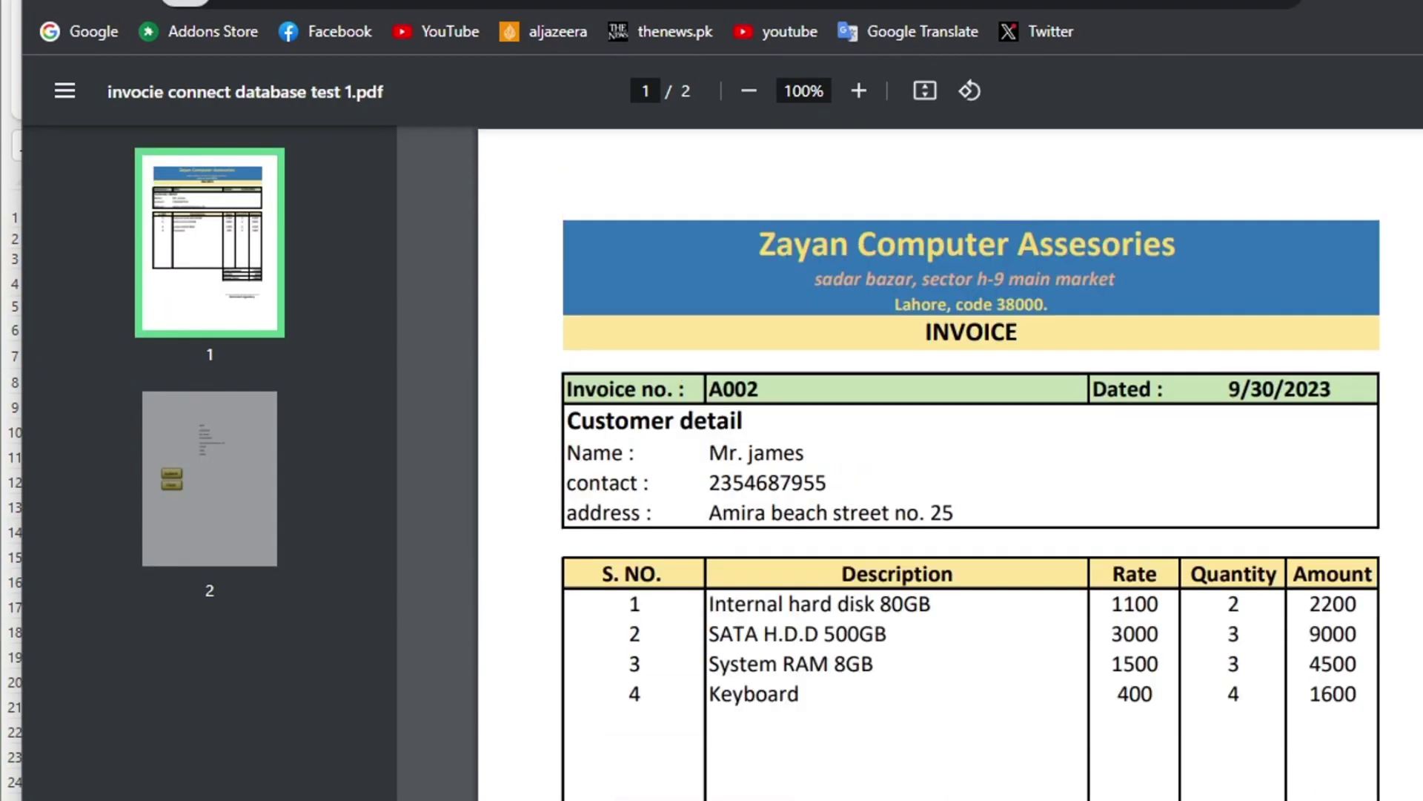
{"action": "scroll", "coordinate": [949, 460], "scroll_direction": "down", "scroll_amount": 2}
{"action": "scroll", "coordinate": [949, 459], "scroll_direction": "down", "scroll_amount": 2}
{"action": "scroll", "coordinate": [948, 459], "scroll_direction": "up", "scroll_amount": 5}
{"action": "scroll", "coordinate": [1318, 527], "scroll_direction": "down", "scroll_amount": 5}
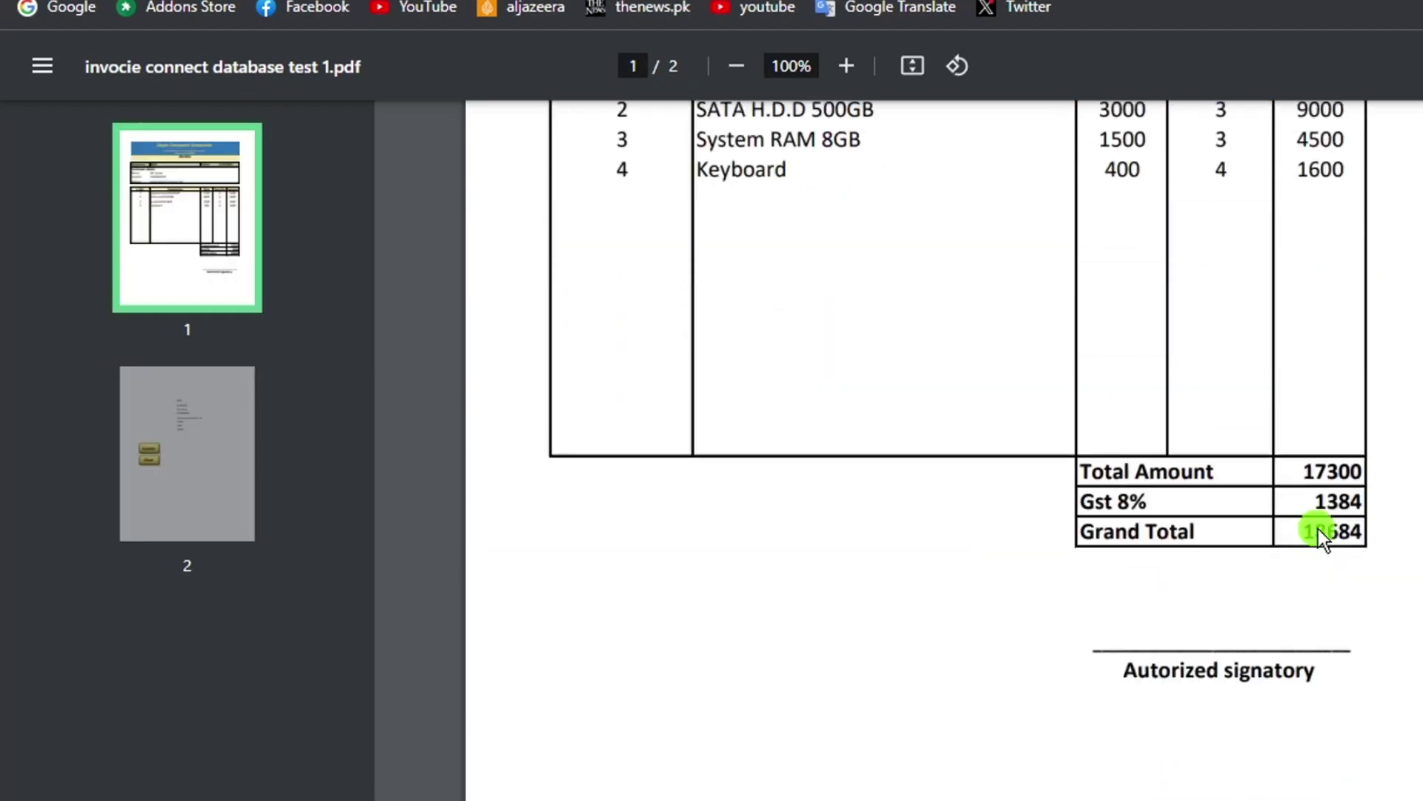
{"action": "scroll", "coordinate": [1318, 528], "scroll_direction": "up", "scroll_amount": 5}
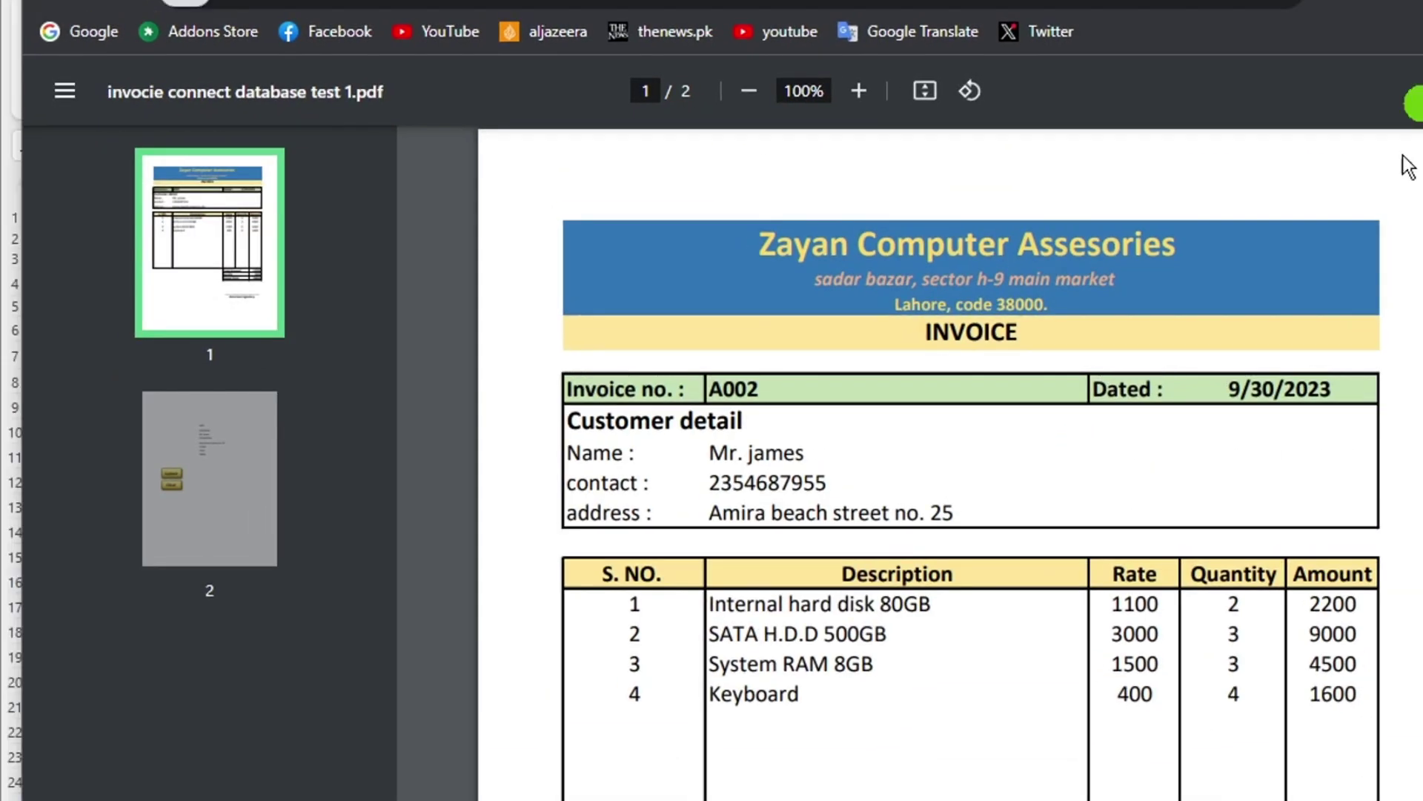
{"action": "scroll", "coordinate": [1239, 527], "scroll_direction": "down", "scroll_amount": 5}
{"action": "key", "text": "super+Down"}
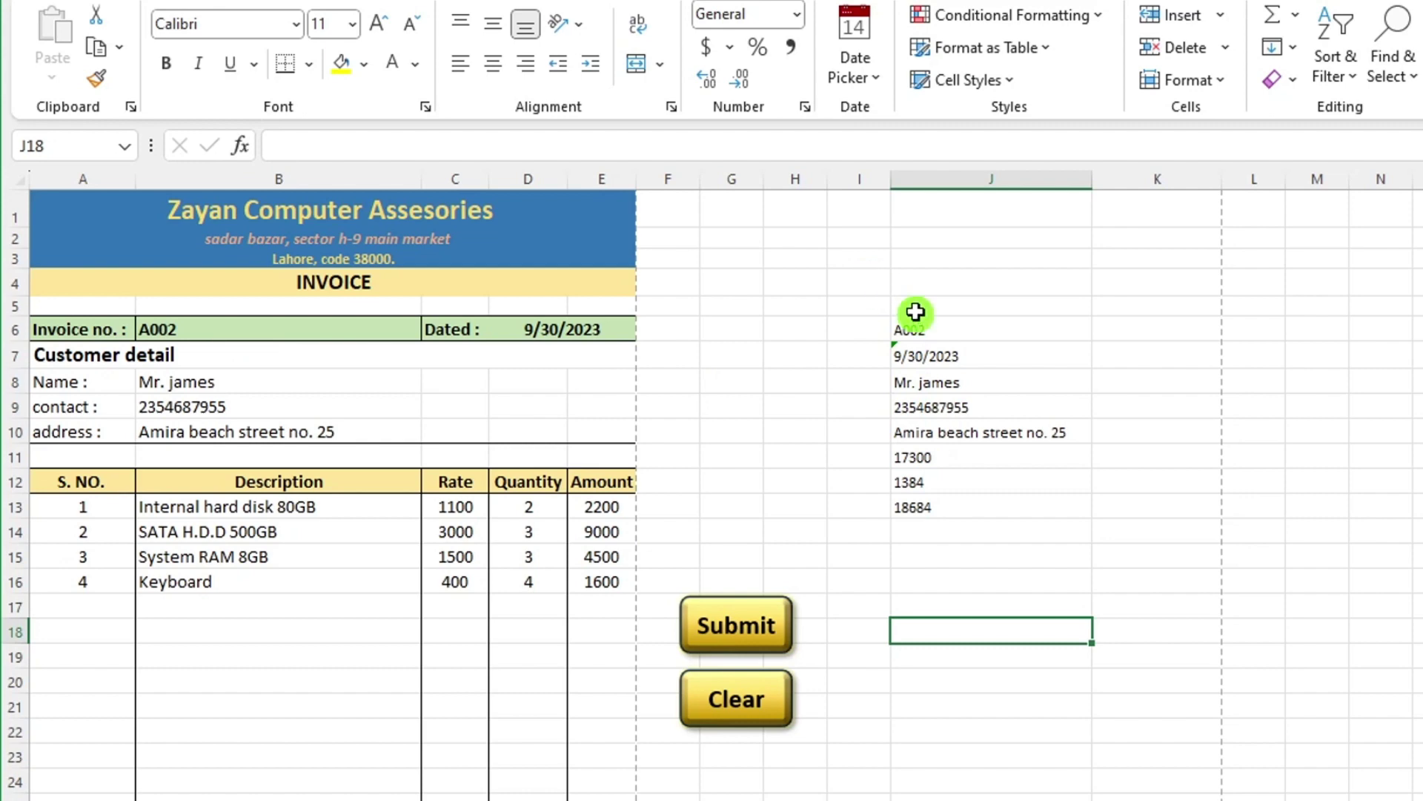
Hide the helper values in J5:J15 by setting their font colour to white.
{"action": "left_click_drag", "start_coordinate": [917, 308], "coordinate": [959, 550]}
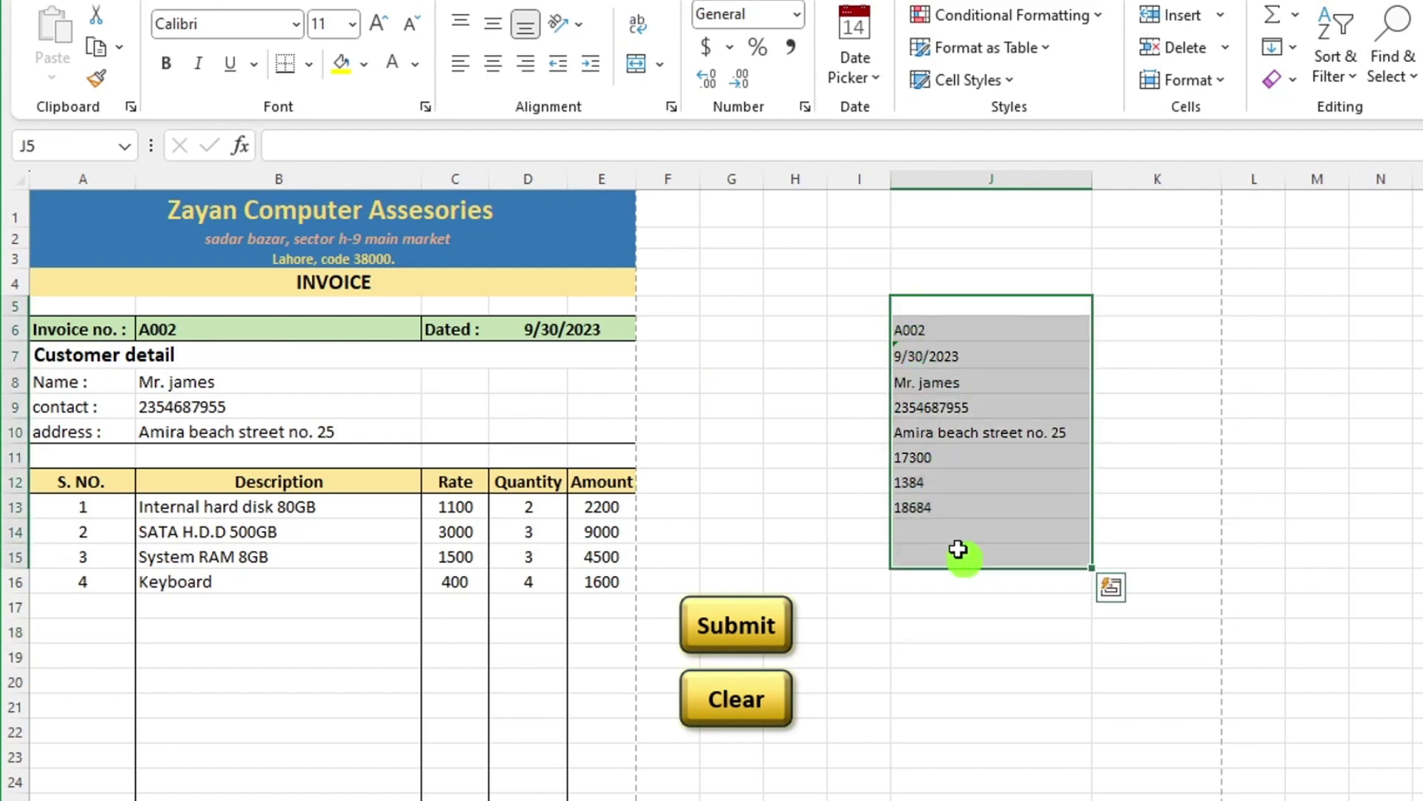
{"action": "left_click", "coordinate": [394, 69]}
{"action": "left_click", "coordinate": [875, 554]}
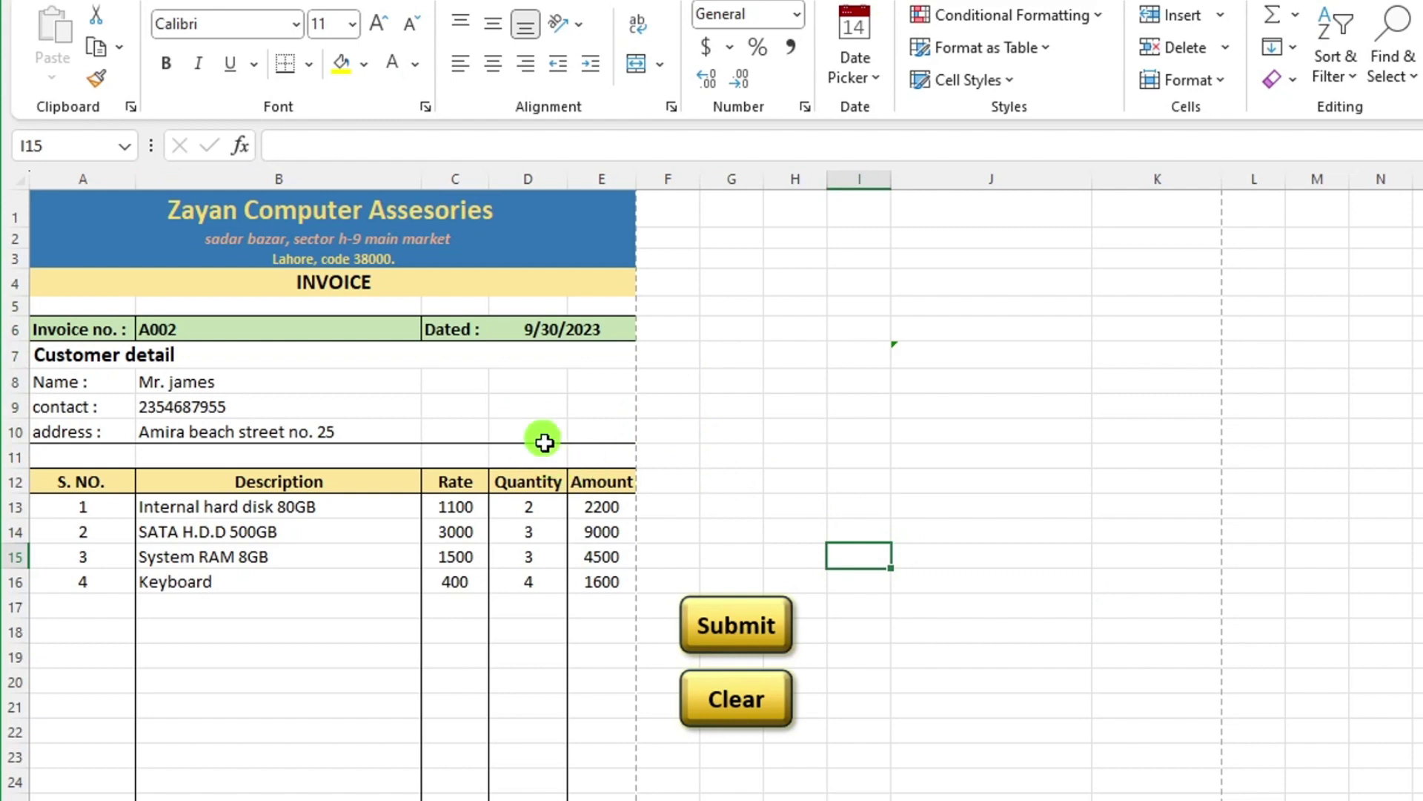
Start recording a new macro named Clear from the Developer tab.
{"action": "left_click", "coordinate": [211, 3]}
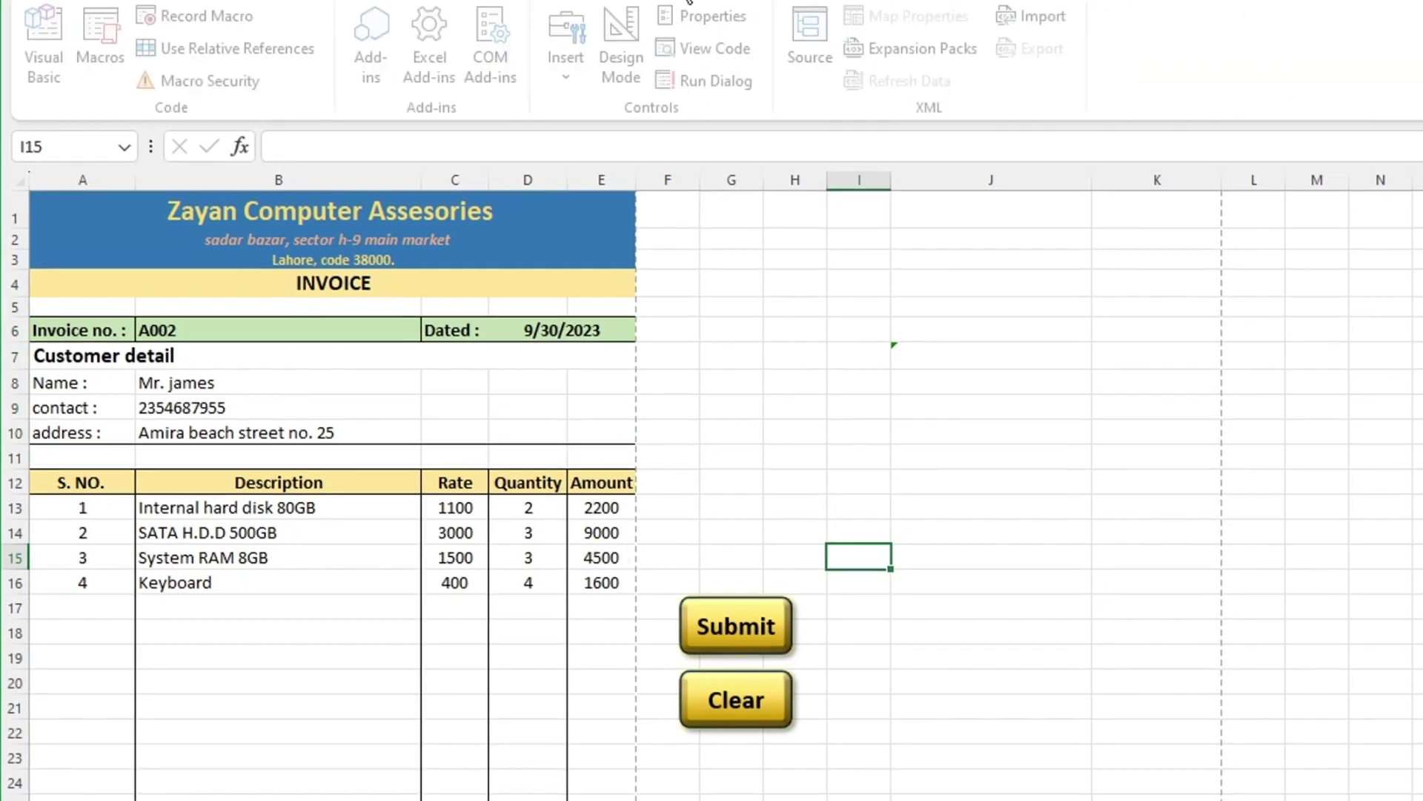
{"action": "left_click", "coordinate": [210, 22]}
{"action": "type", "text": "C"}
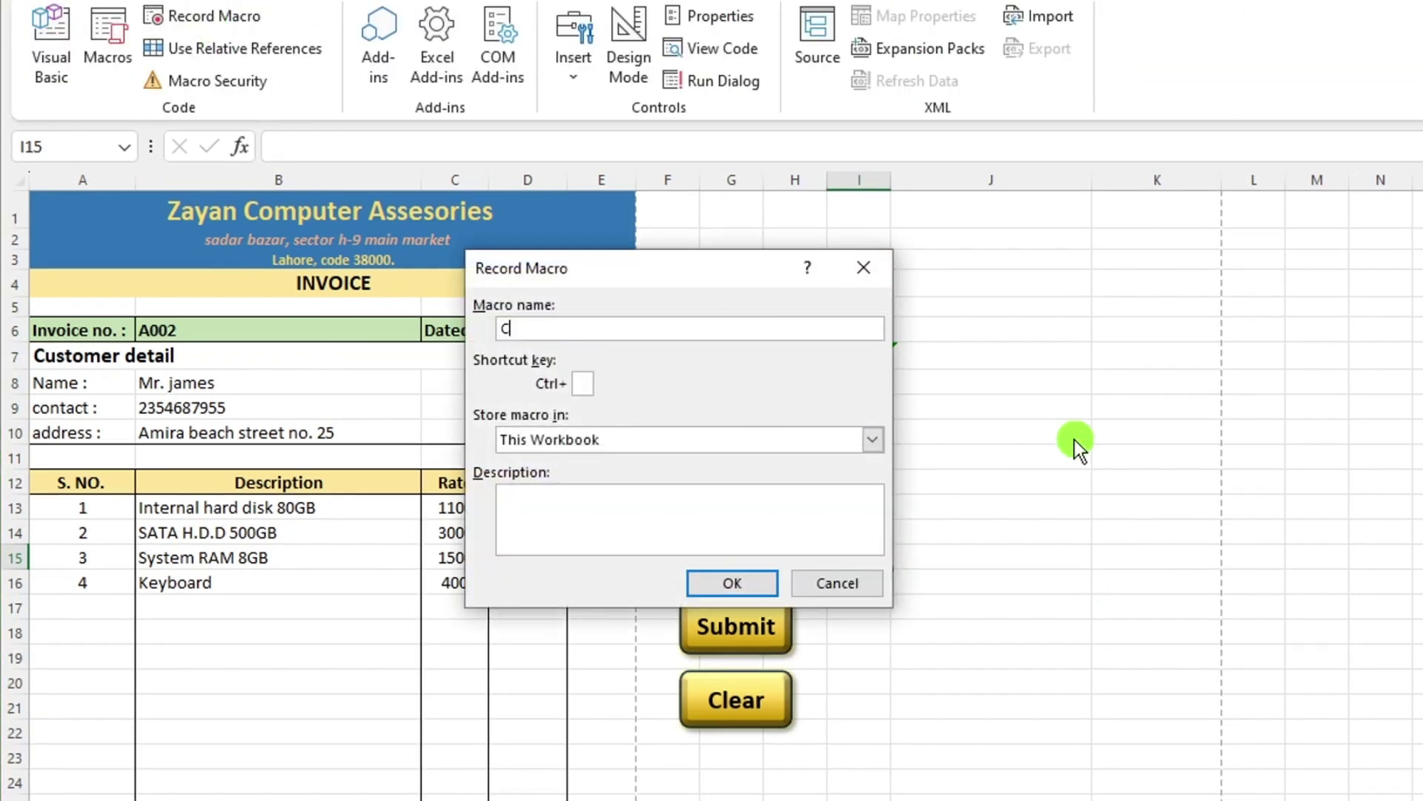
{"action": "type", "text": "lear"}
{"action": "left_click", "coordinate": [732, 582]}
Delete the invoice details in B6, D6 and B8:B10.
{"action": "left_click", "coordinate": [288, 335]}
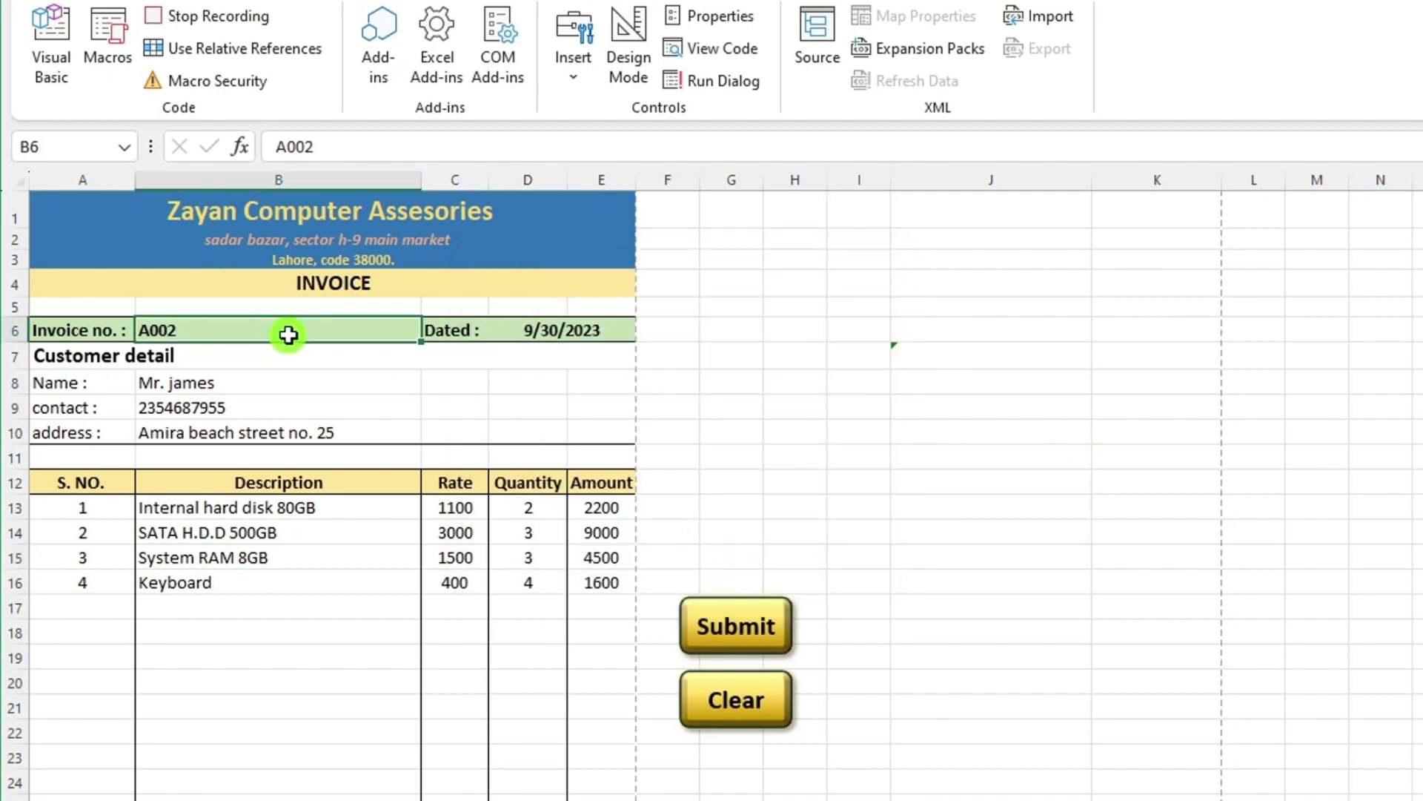
{"action": "key", "text": "Delete"}
{"action": "left_click", "coordinate": [568, 324]}
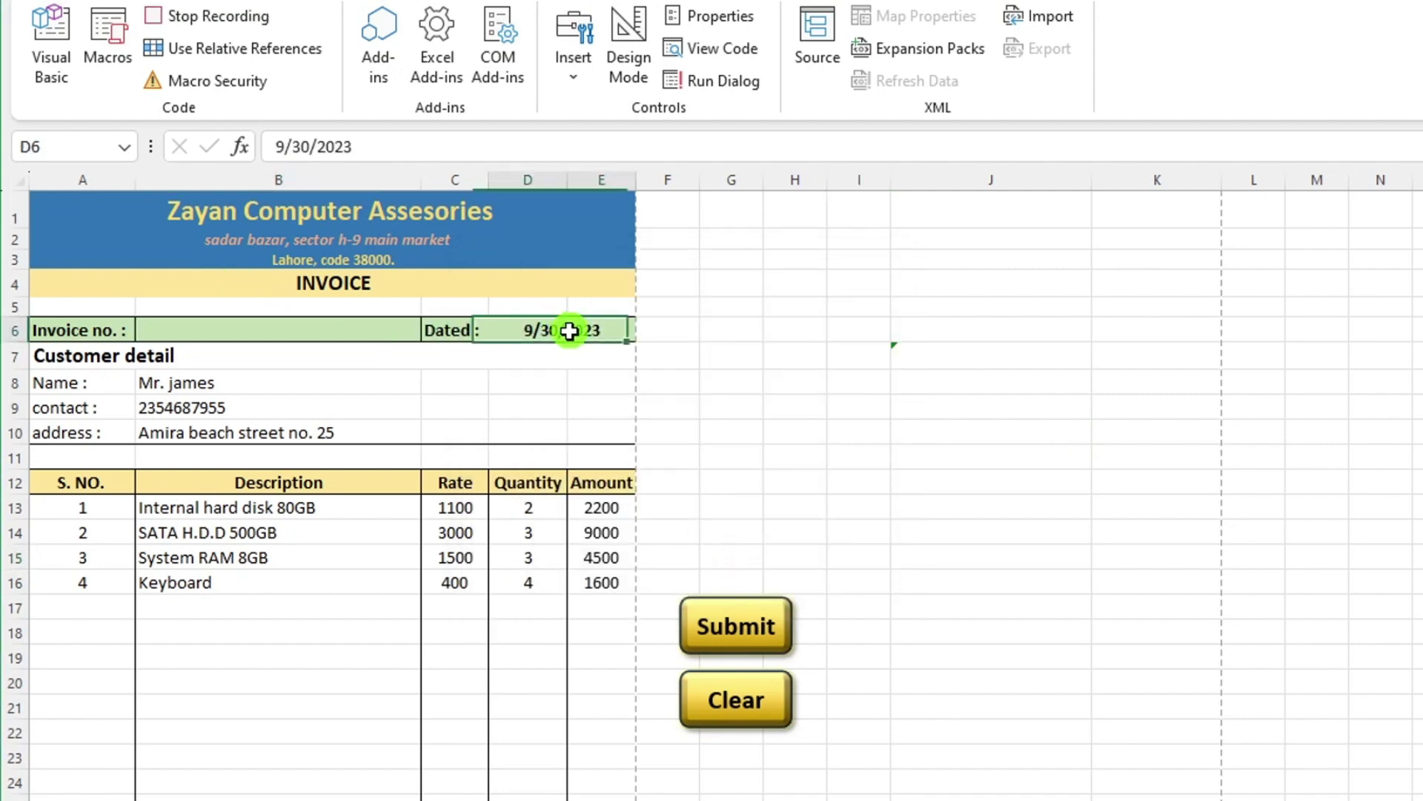
{"action": "key", "text": "Delete"}
{"action": "left_click", "coordinate": [200, 384]}
{"action": "key", "text": "Delete"}
{"action": "left_click", "coordinate": [207, 406]}
{"action": "key", "text": "Delete"}
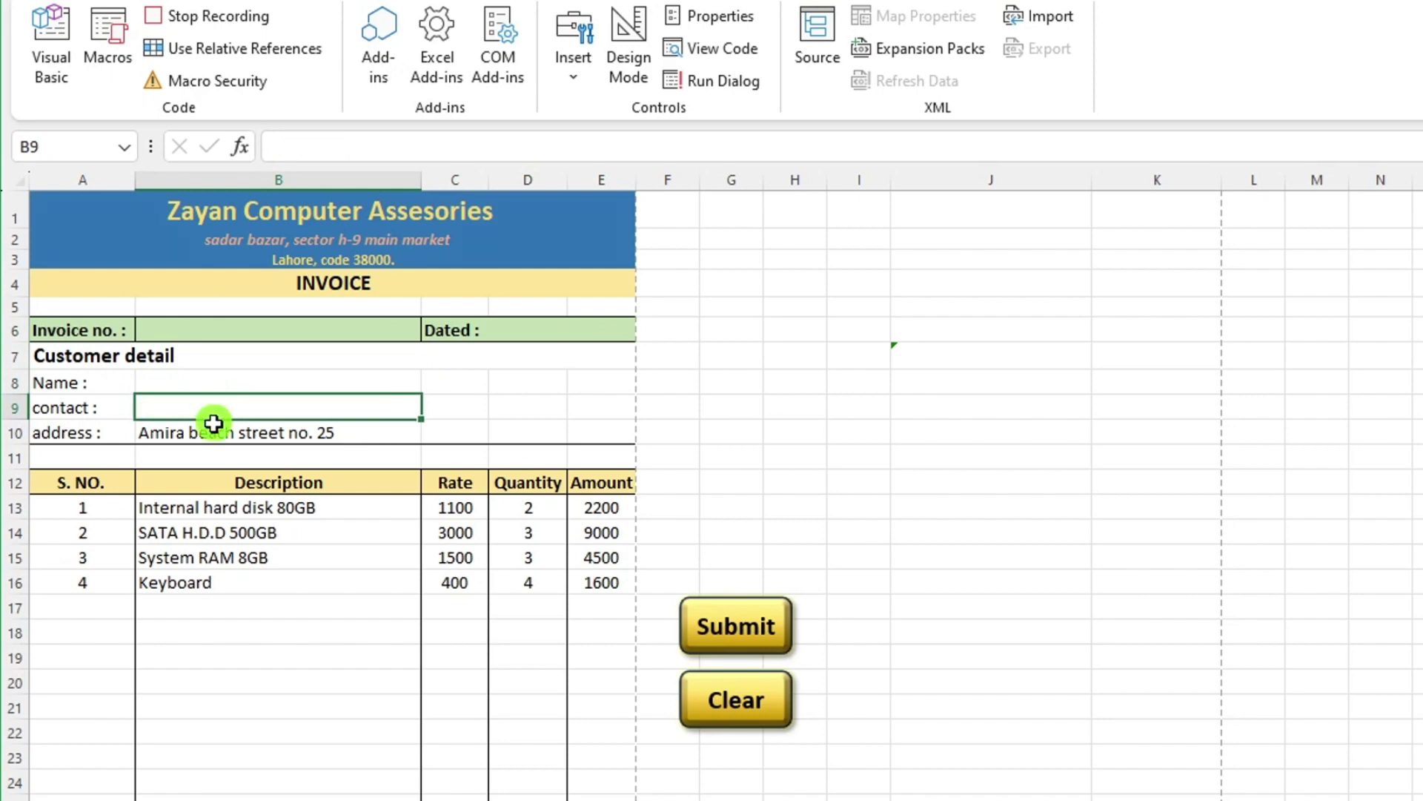
{"action": "left_click", "coordinate": [215, 433]}
{"action": "key", "text": "Delete"}
Delete the item descriptions in B13:B16 and the quantities in D13:D16.
{"action": "left_click", "coordinate": [246, 511]}
{"action": "key", "text": "Delete"}
{"action": "left_click", "coordinate": [248, 527]}
{"action": "key", "text": "Delete"}
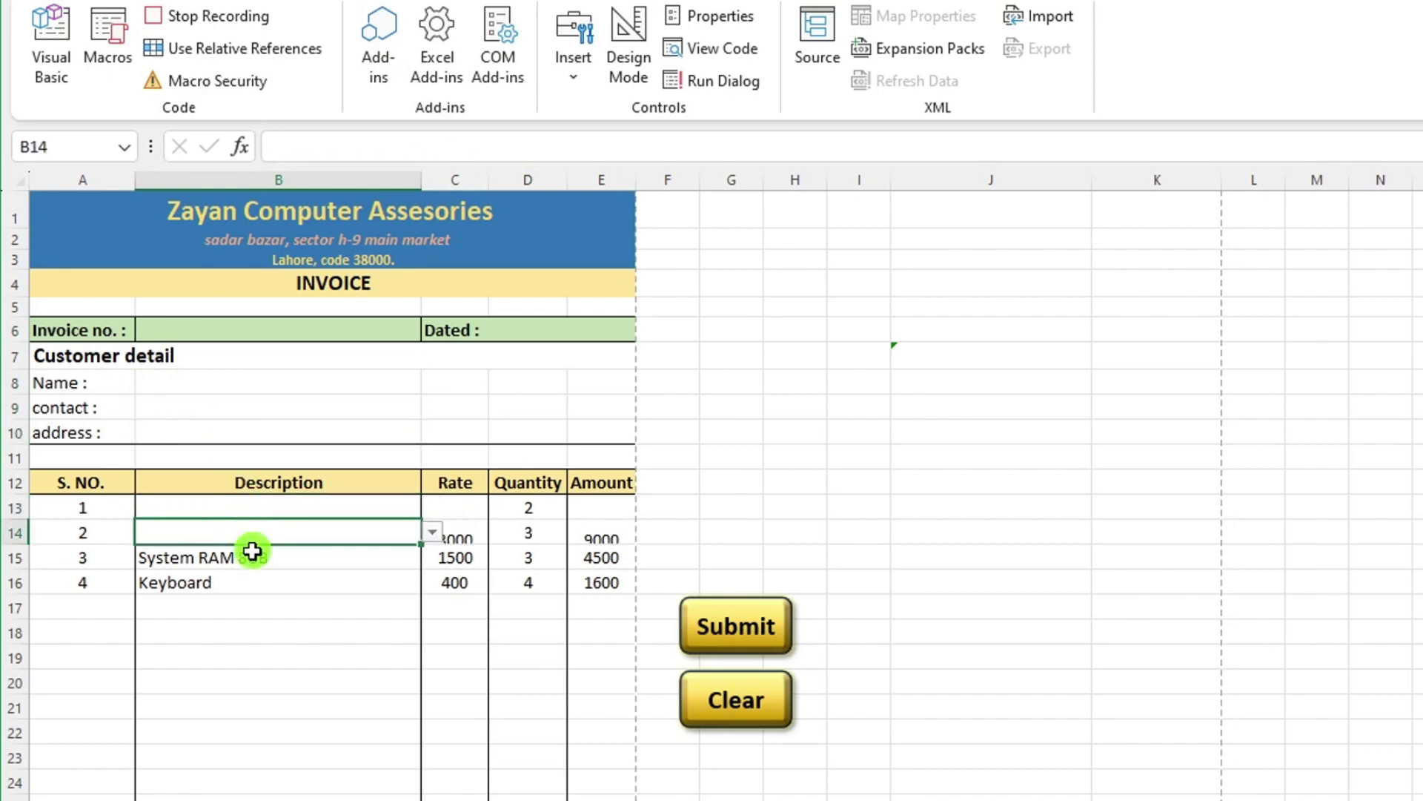
{"action": "left_click", "coordinate": [291, 552]}
{"action": "key", "text": "Delete"}
{"action": "left_click", "coordinate": [210, 580]}
{"action": "key", "text": "Delete"}
{"action": "left_click", "coordinate": [534, 511]}
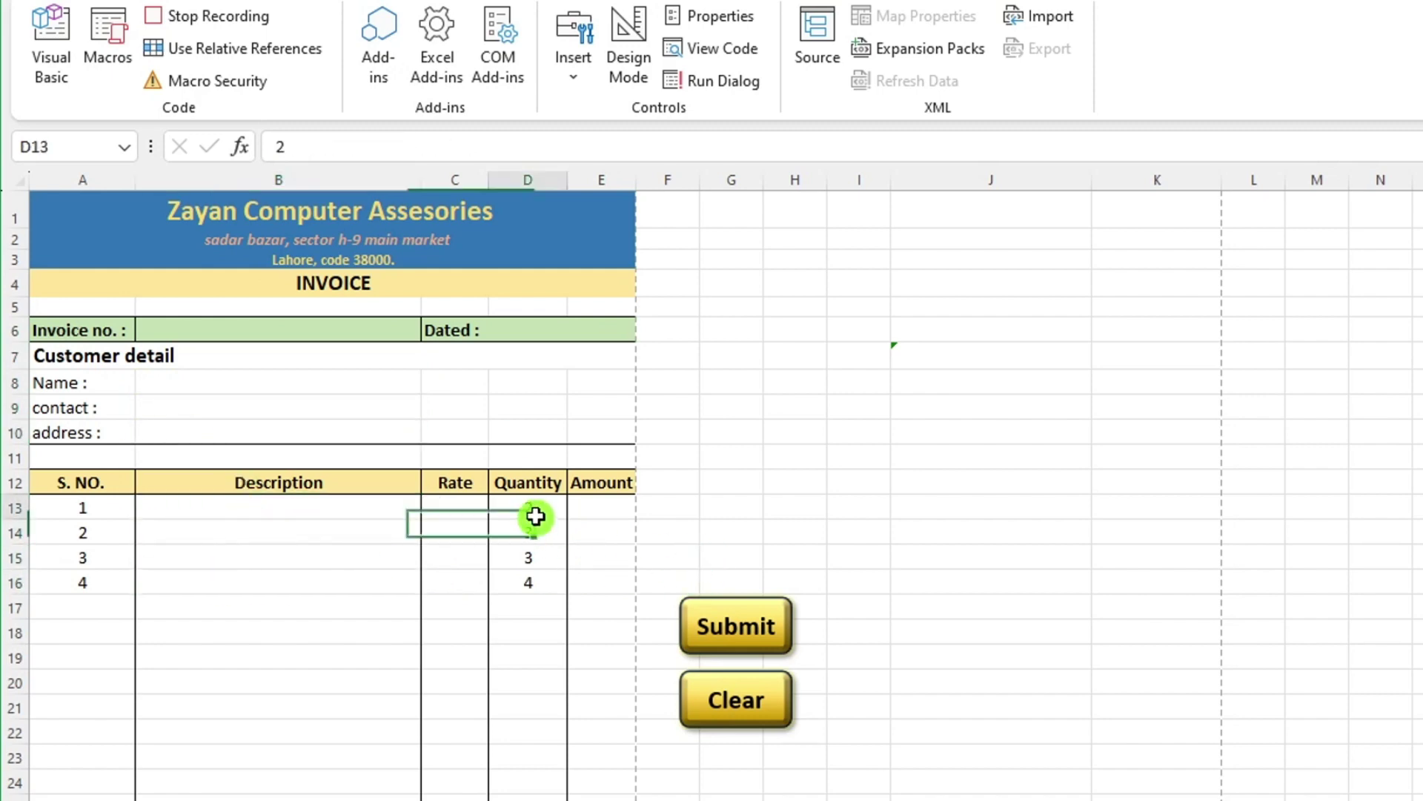
{"action": "key", "text": "Delete"}
{"action": "left_click", "coordinate": [547, 535]}
{"action": "key", "text": "Delete"}
{"action": "left_click", "coordinate": [551, 560]}
{"action": "key", "text": "Delete"}
{"action": "left_click", "coordinate": [549, 583]}
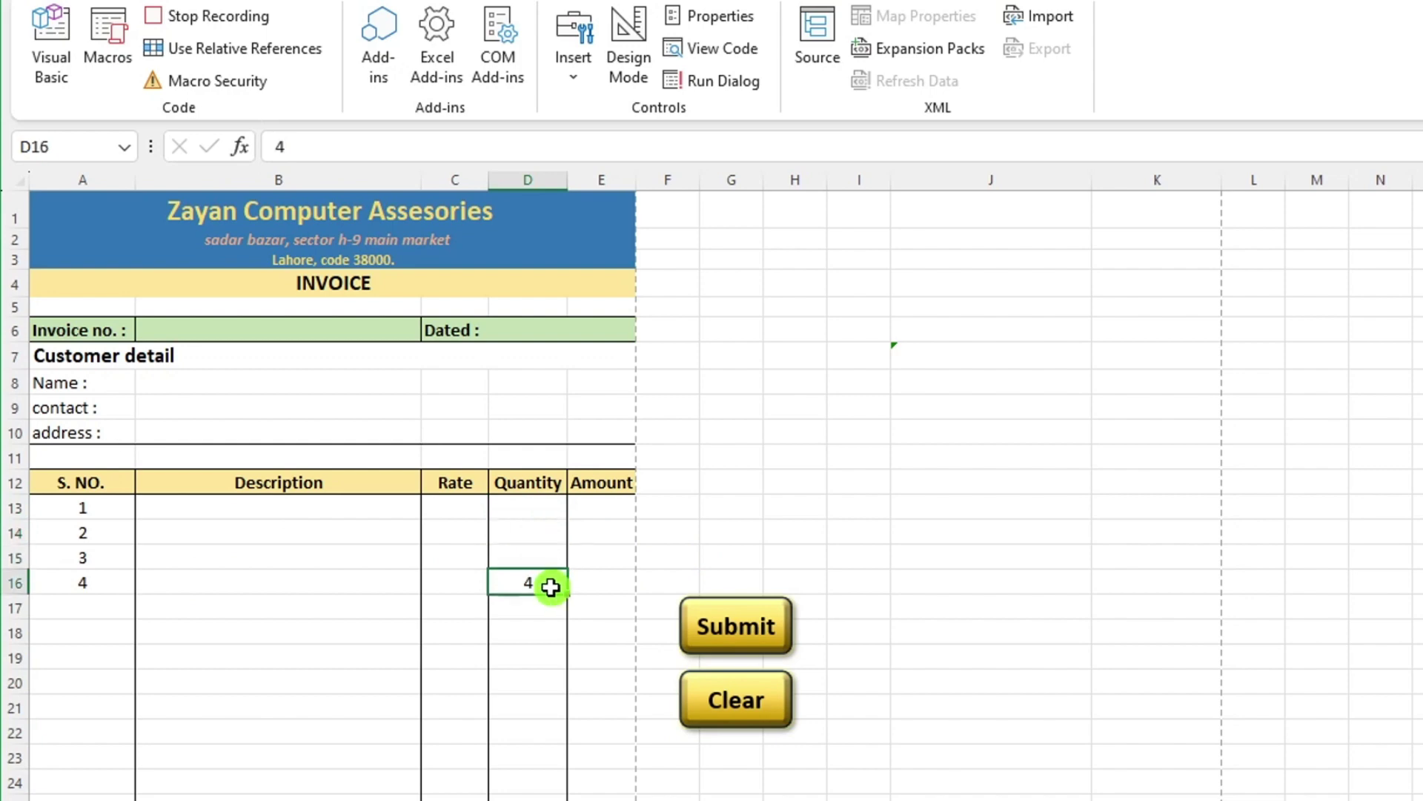
{"action": "key", "text": "Delete"}
{"action": "scroll", "coordinate": [578, 601], "scroll_direction": "down", "scroll_amount": 2}
{"action": "scroll", "coordinate": [584, 571], "scroll_direction": "up", "scroll_amount": 2}
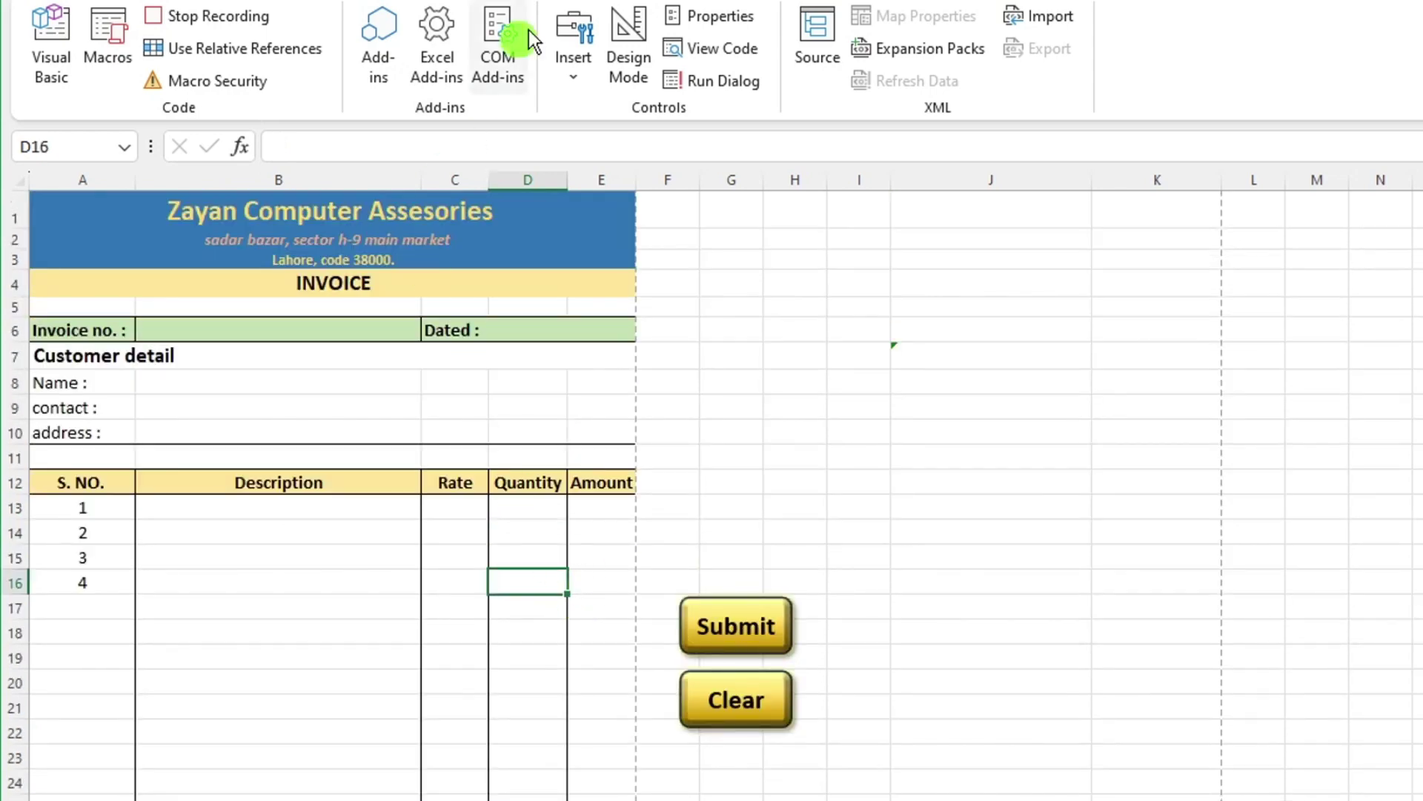
Stop recording and assign the Clear macro to the Clear button.
{"action": "left_click", "coordinate": [231, 20]}
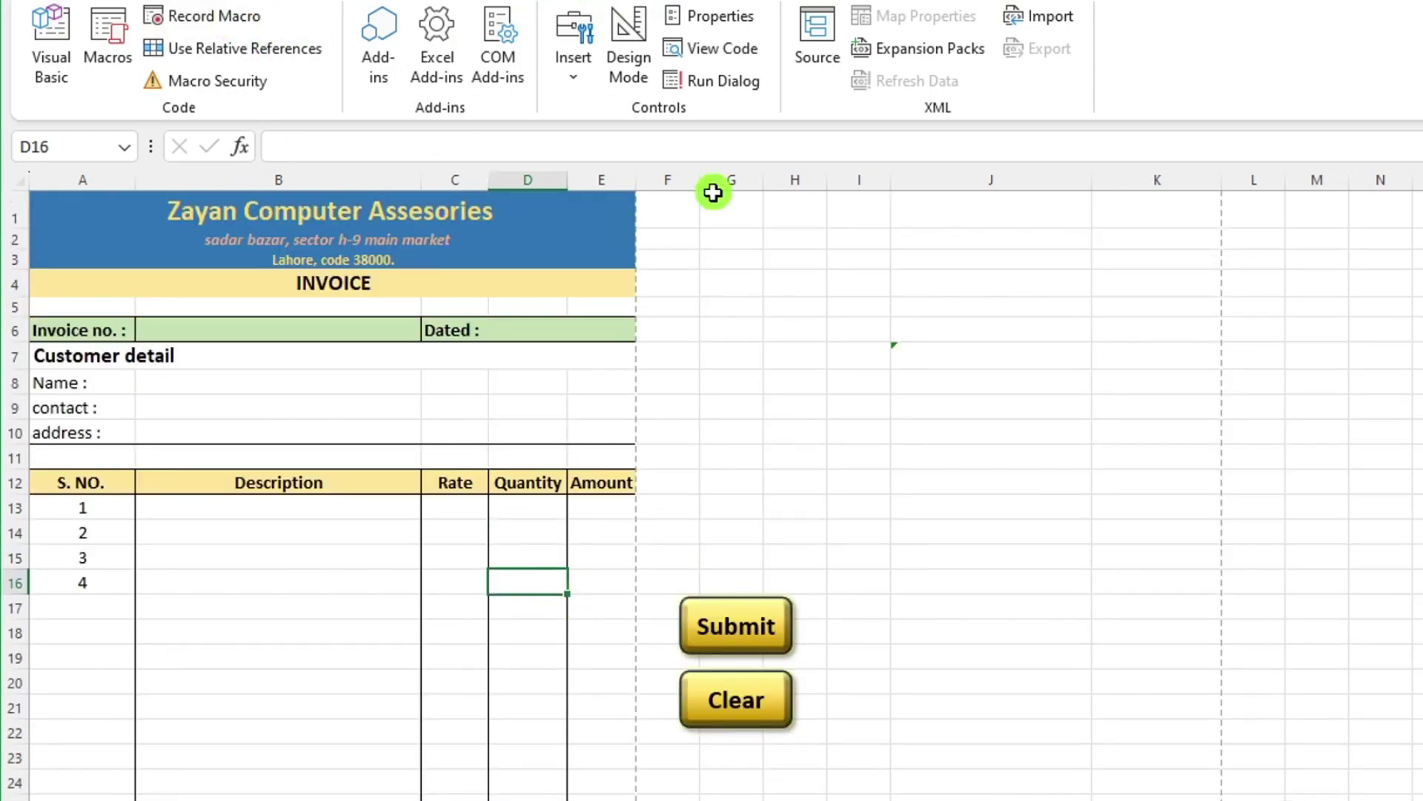
{"action": "left_click", "coordinate": [826, 706]}
{"action": "right_click", "coordinate": [761, 680]}
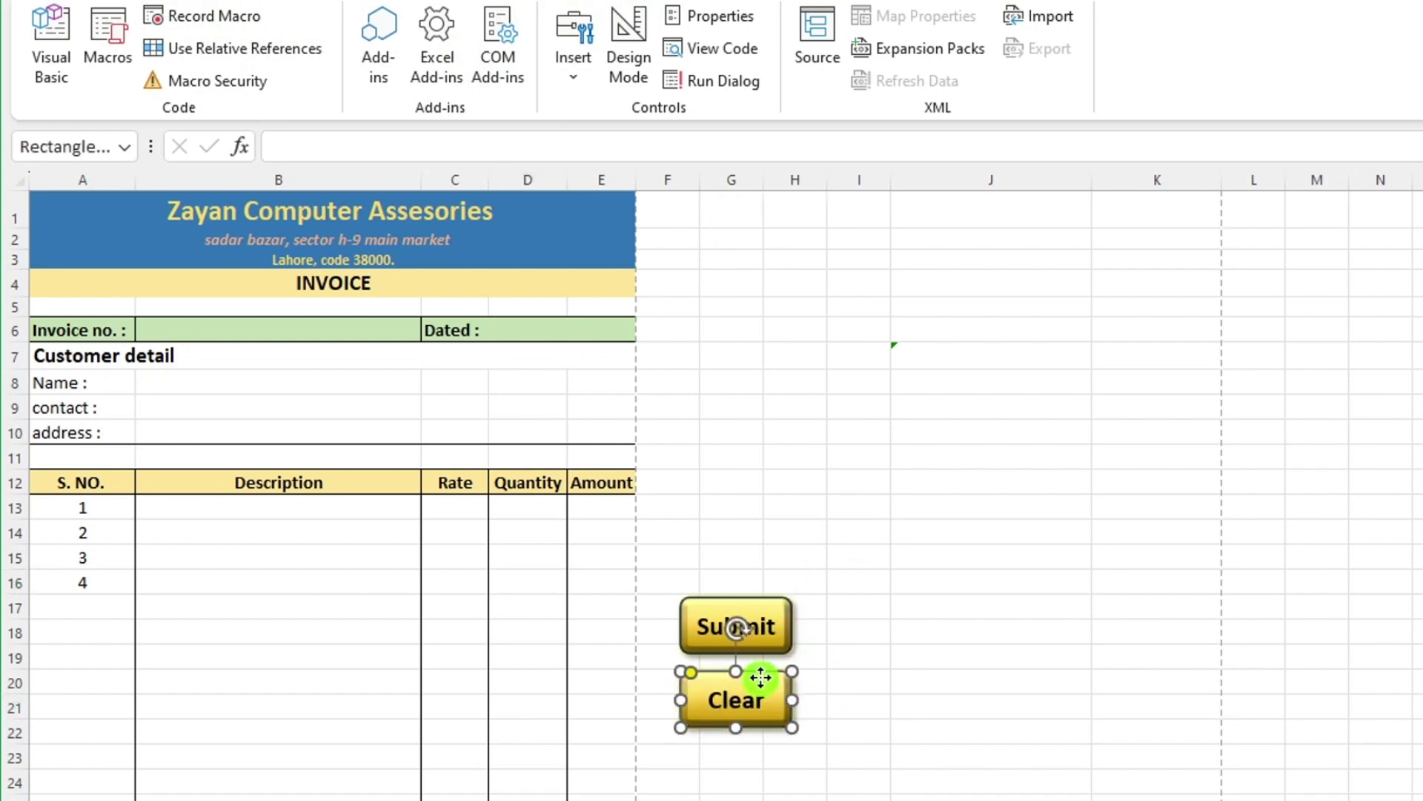
{"action": "left_click", "coordinate": [839, 517]}
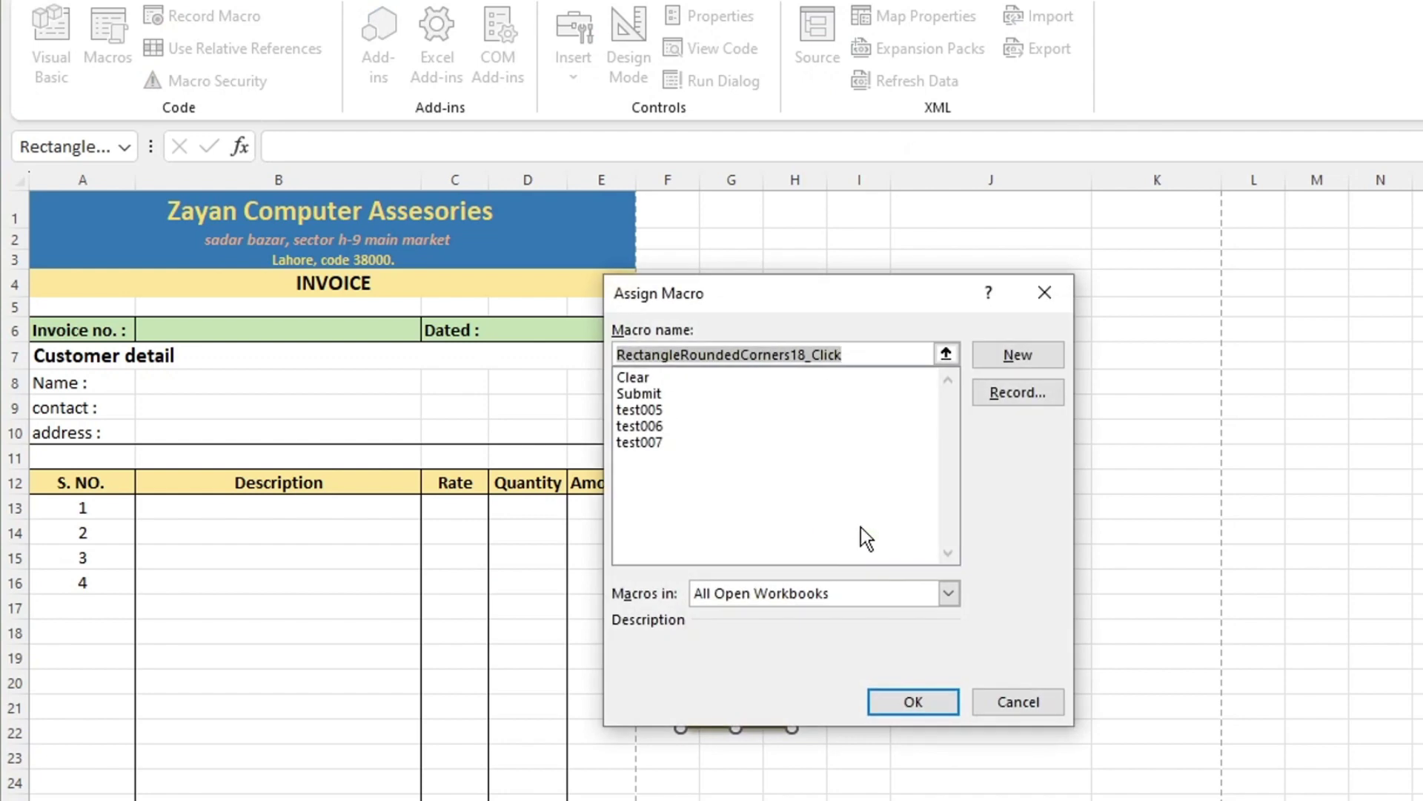
{"action": "left_click", "coordinate": [636, 377]}
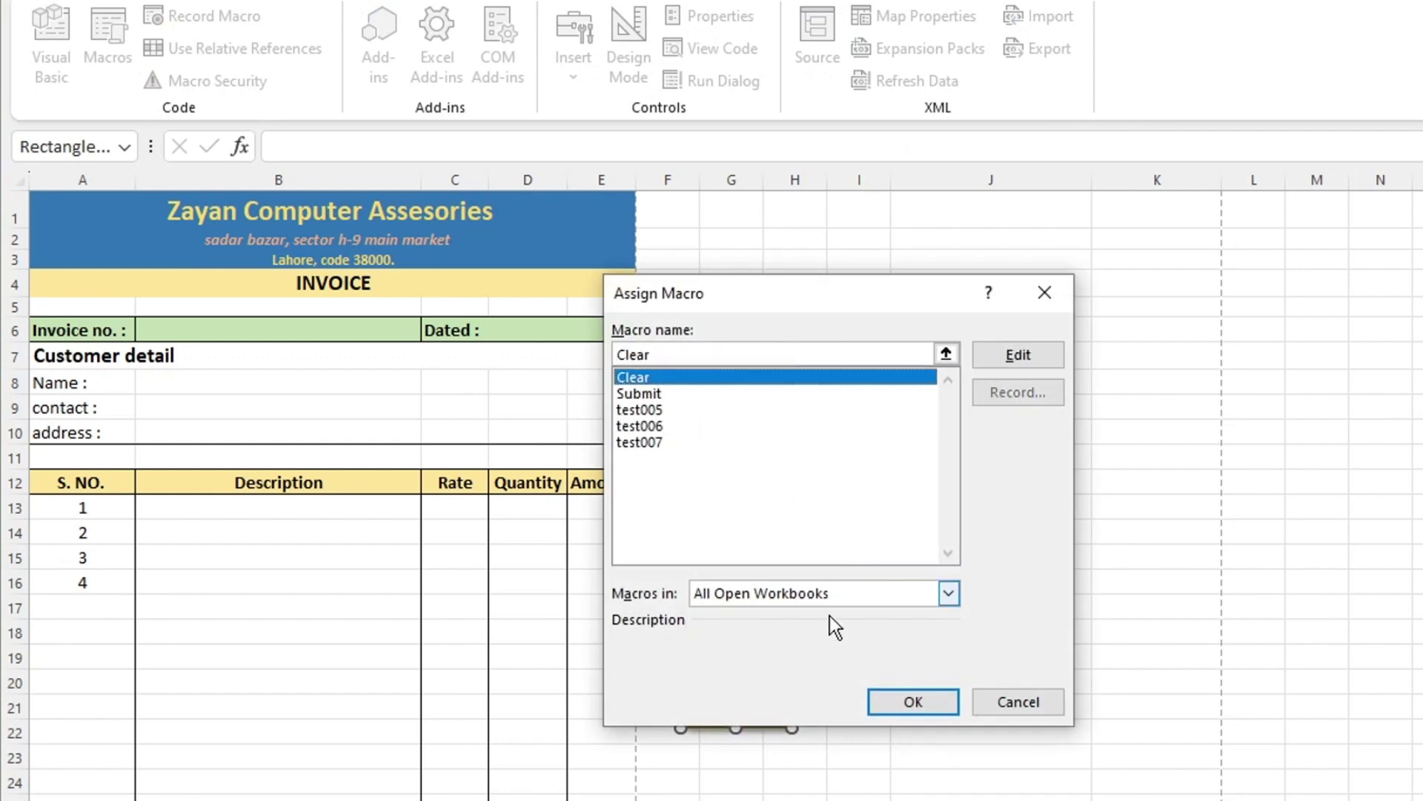
Confirm the Clear macro assignment, then enter invoice A004 with the customer's name, contact number and address.
{"action": "left_click", "coordinate": [927, 703]}
{"action": "left_click", "coordinate": [209, 326]}
{"action": "type", "text": "A004"}
{"action": "left_click", "coordinate": [184, 381]}
{"action": "type", "text": "Mr"}
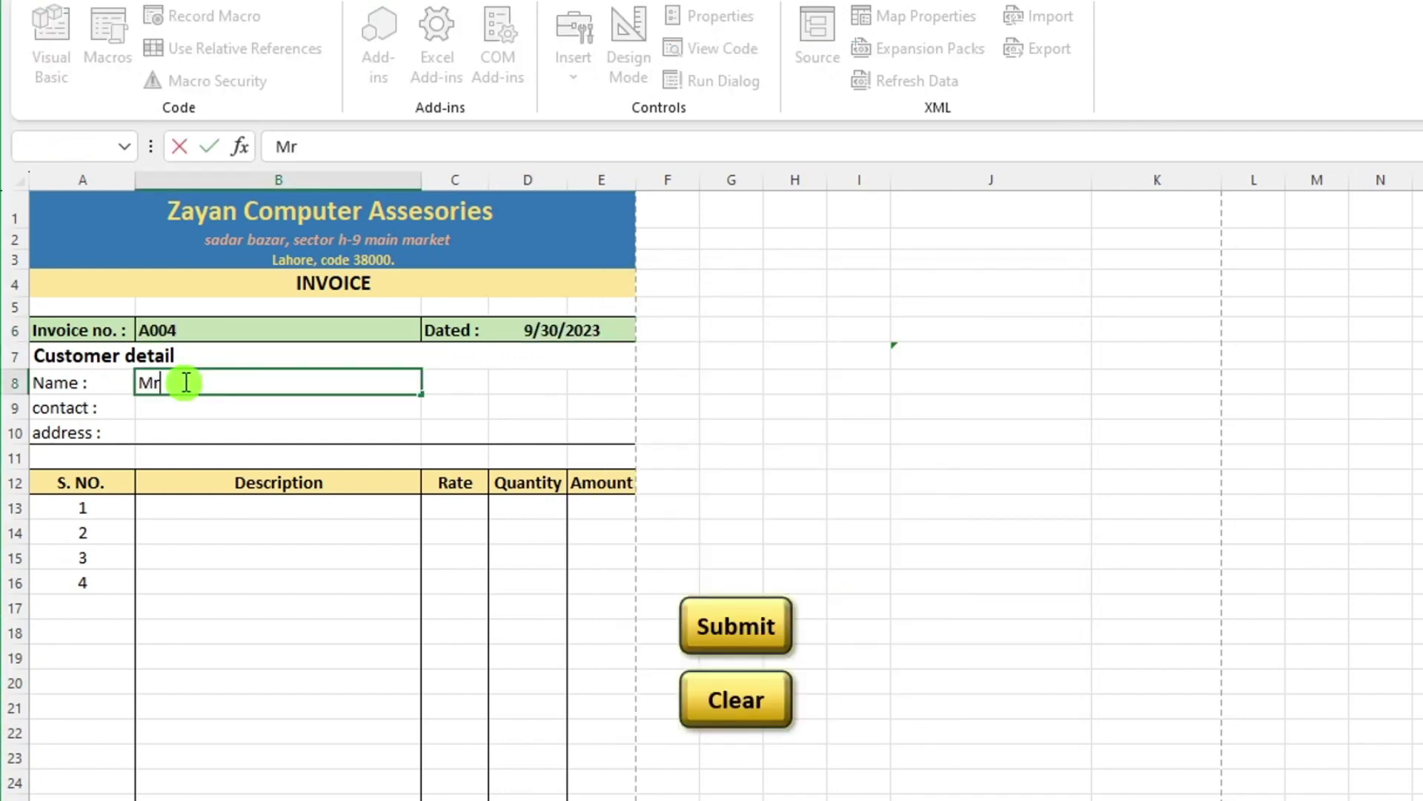
{"action": "type", "text": ". Jamshaid"}
{"action": "left_click", "coordinate": [197, 407]}
{"action": "left_click", "coordinate": [205, 437]}
{"action": "type", "text": "strr"}
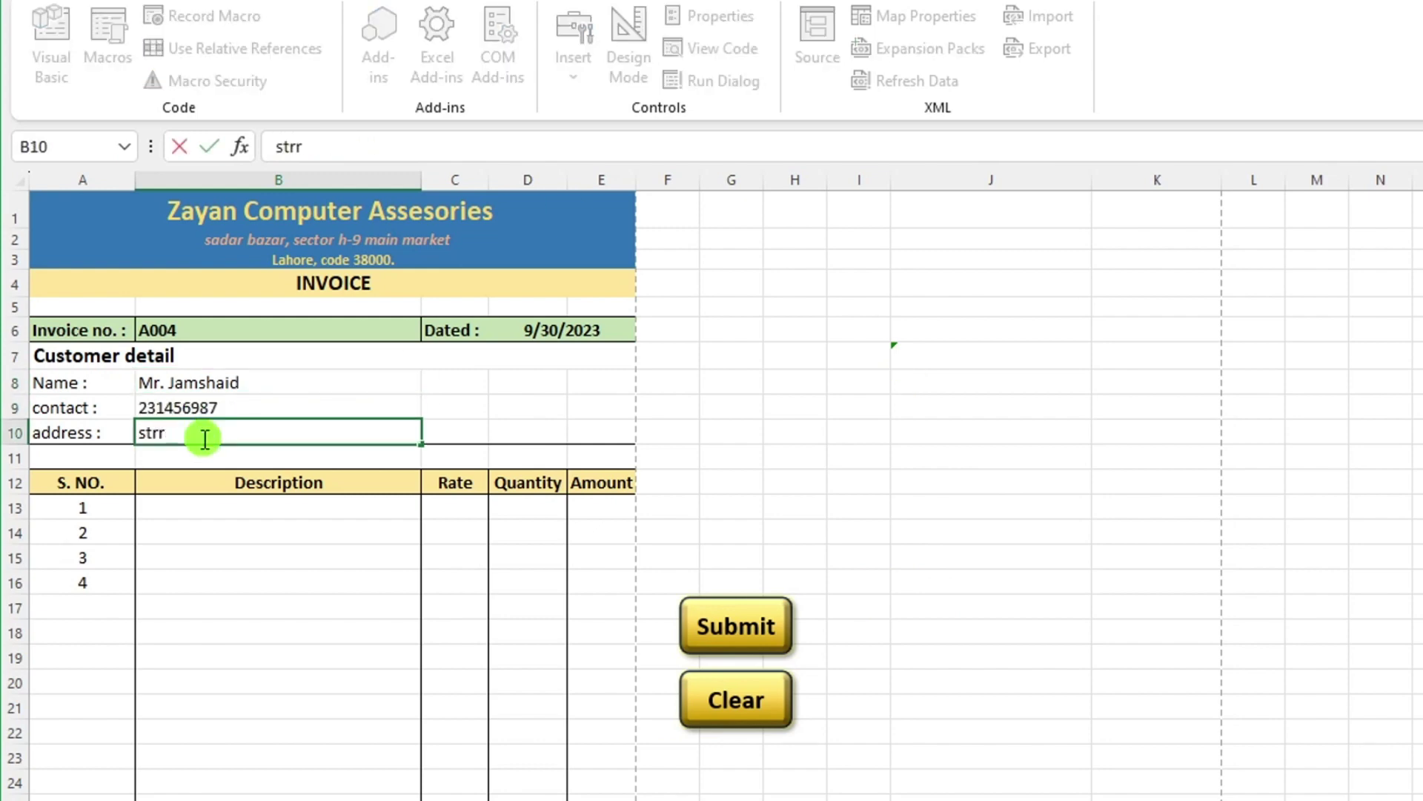
{"action": "key", "text": "BackSpace"}
{"action": "type", "text": "eent no. 02"}
Pick the invoice items from the dropdowns and enter quantities 1, 2, 2 and 1.
{"action": "left_click", "coordinate": [430, 583]}
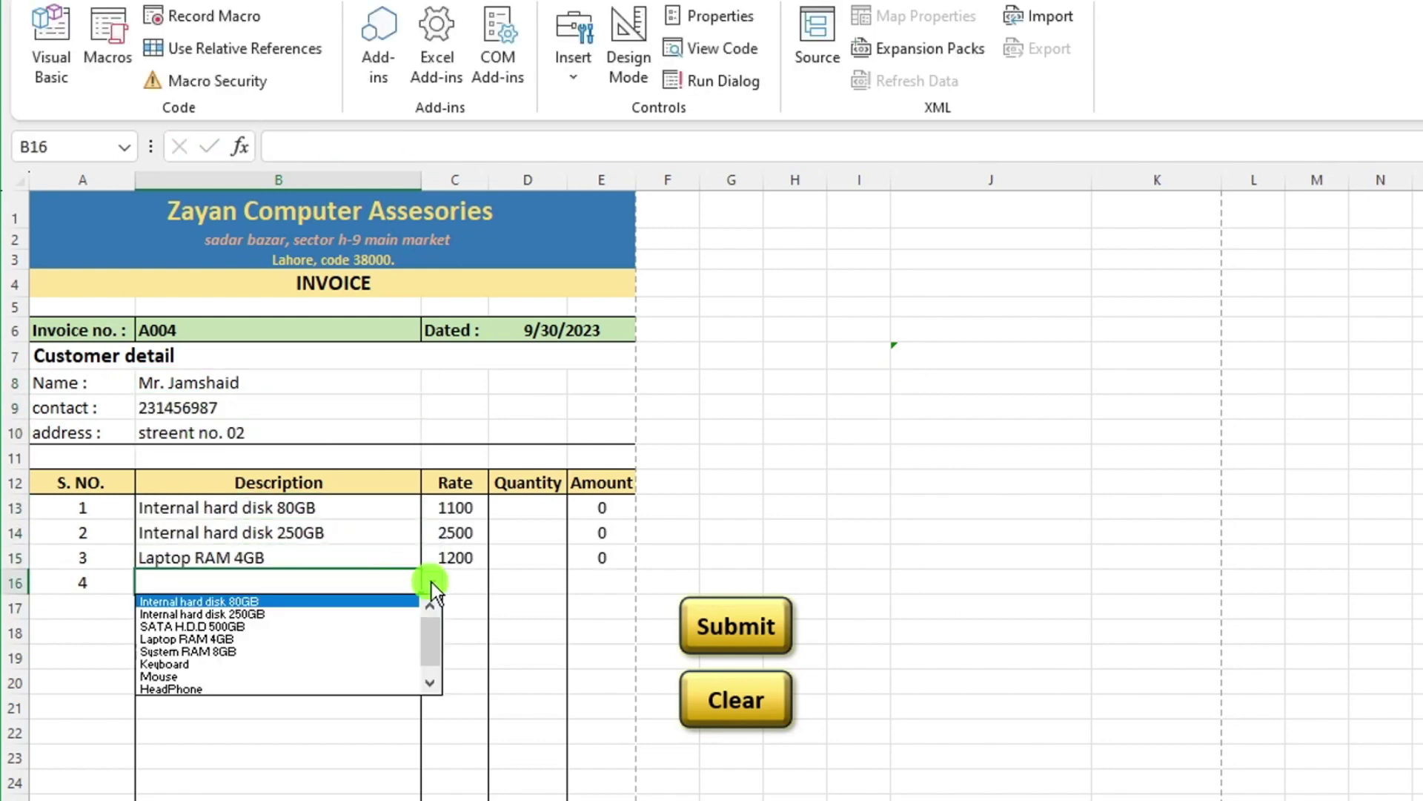
{"action": "left_click", "coordinate": [222, 651]}
{"action": "left_click", "coordinate": [517, 510]}
{"action": "type", "text": "1"}
{"action": "key", "text": "Return"}
{"action": "type", "text": "2"}
{"action": "key", "text": "Return"}
{"action": "type", "text": "2"}
{"action": "key", "text": "Return"}
{"action": "type", "text": "1"}
{"action": "key", "text": "Return"}
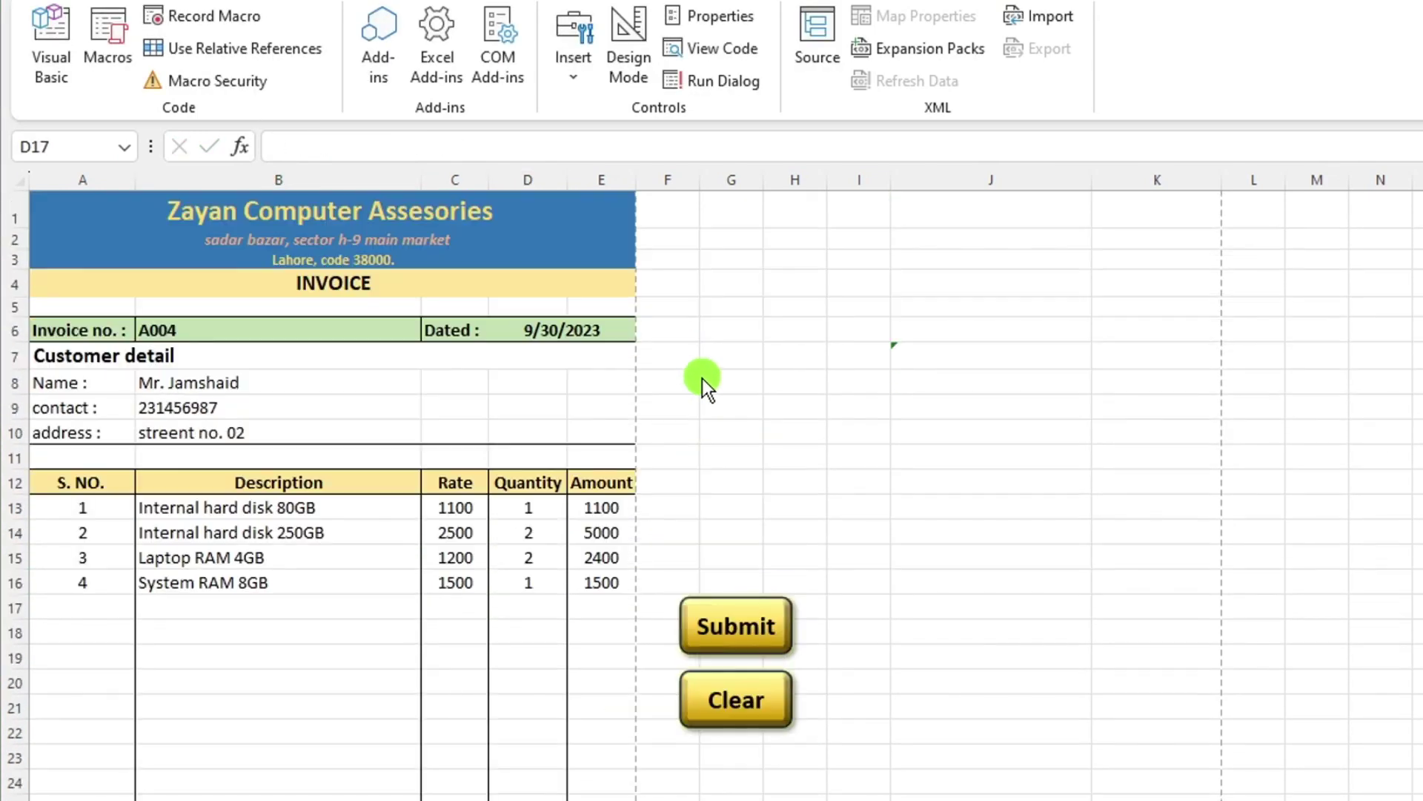
Submit invoice A004 to the Database table, check its new row, then clear the form.
{"action": "left_click", "coordinate": [754, 626]}
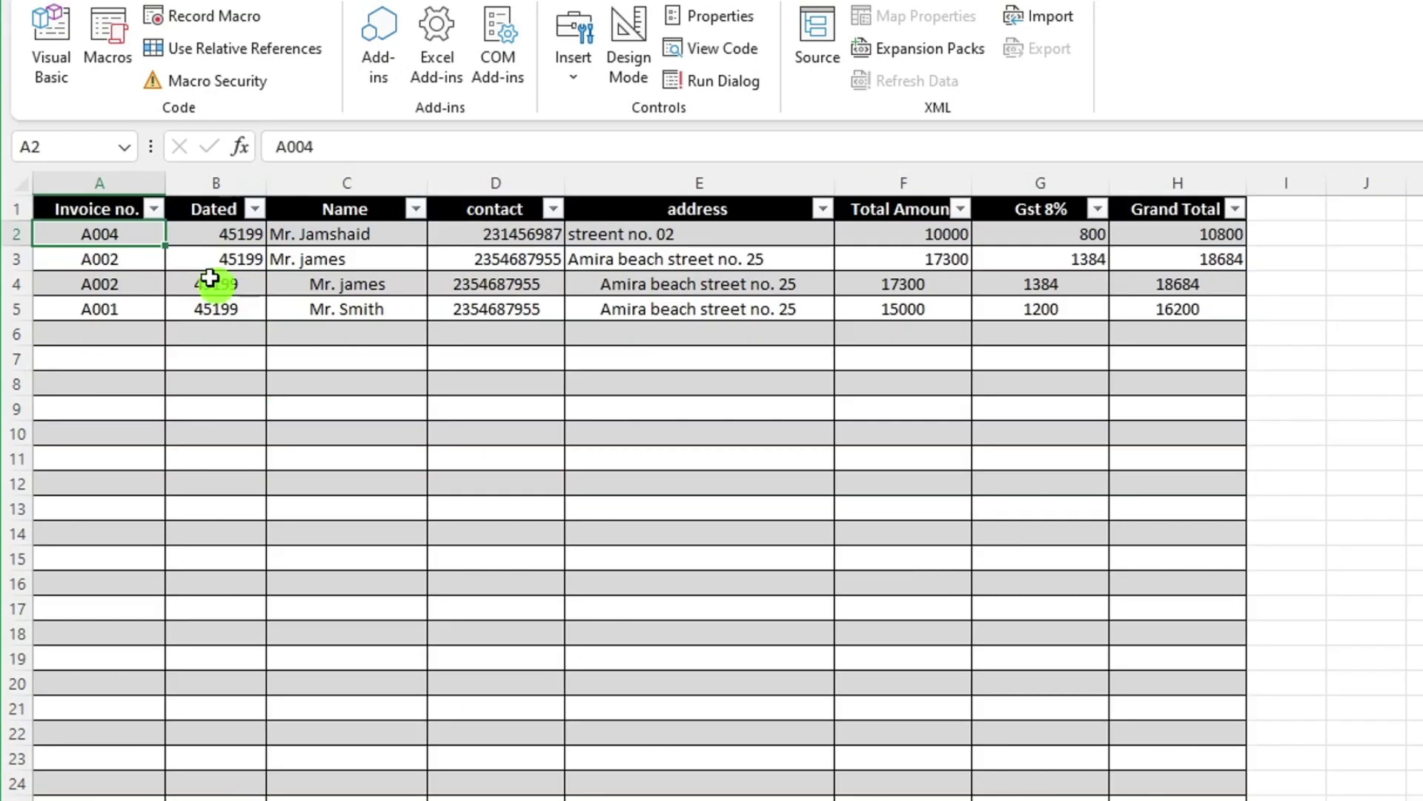
{"action": "left_click_drag", "start_coordinate": [148, 236], "coordinate": [1243, 231]}
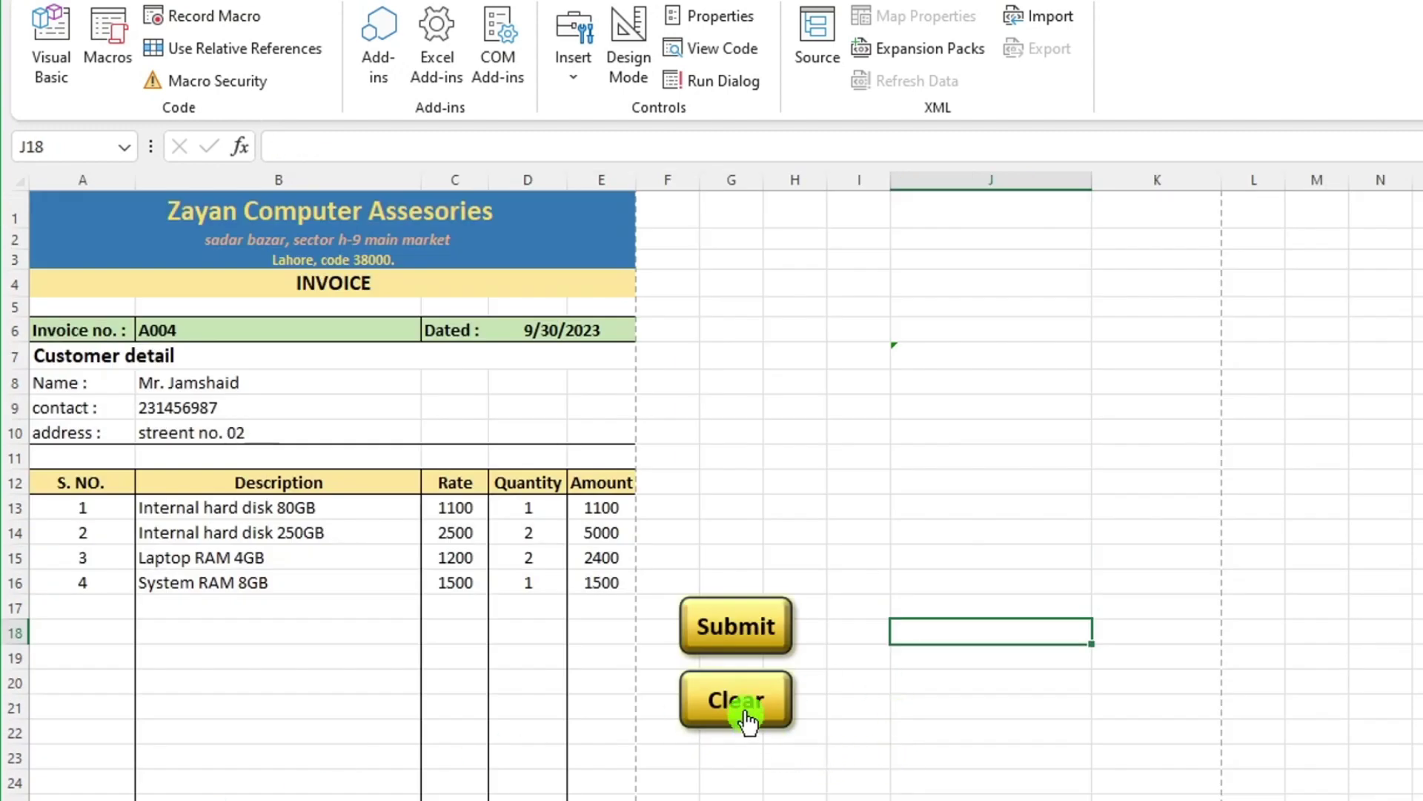
{"action": "left_click", "coordinate": [746, 708]}
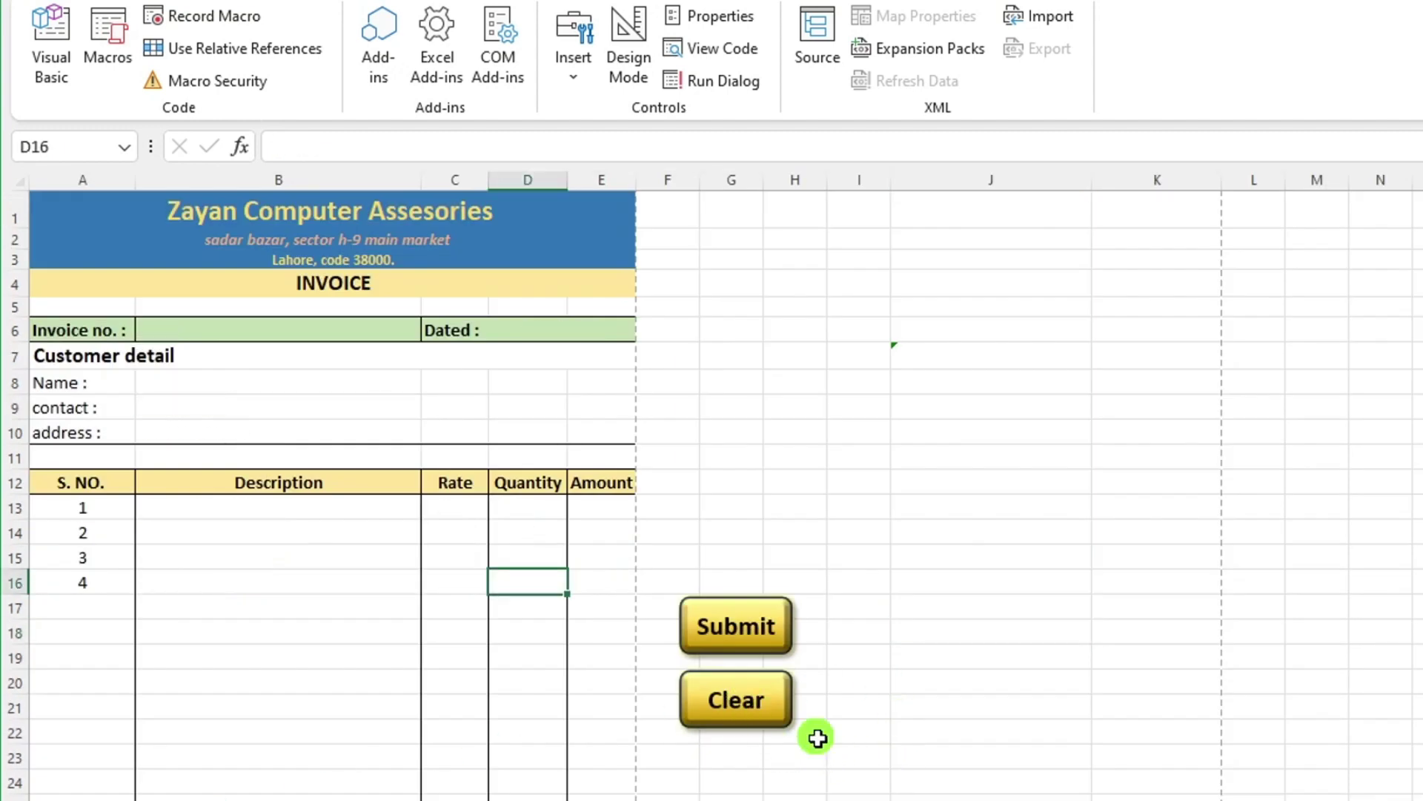
{"action": "left_click", "coordinate": [222, 327]}
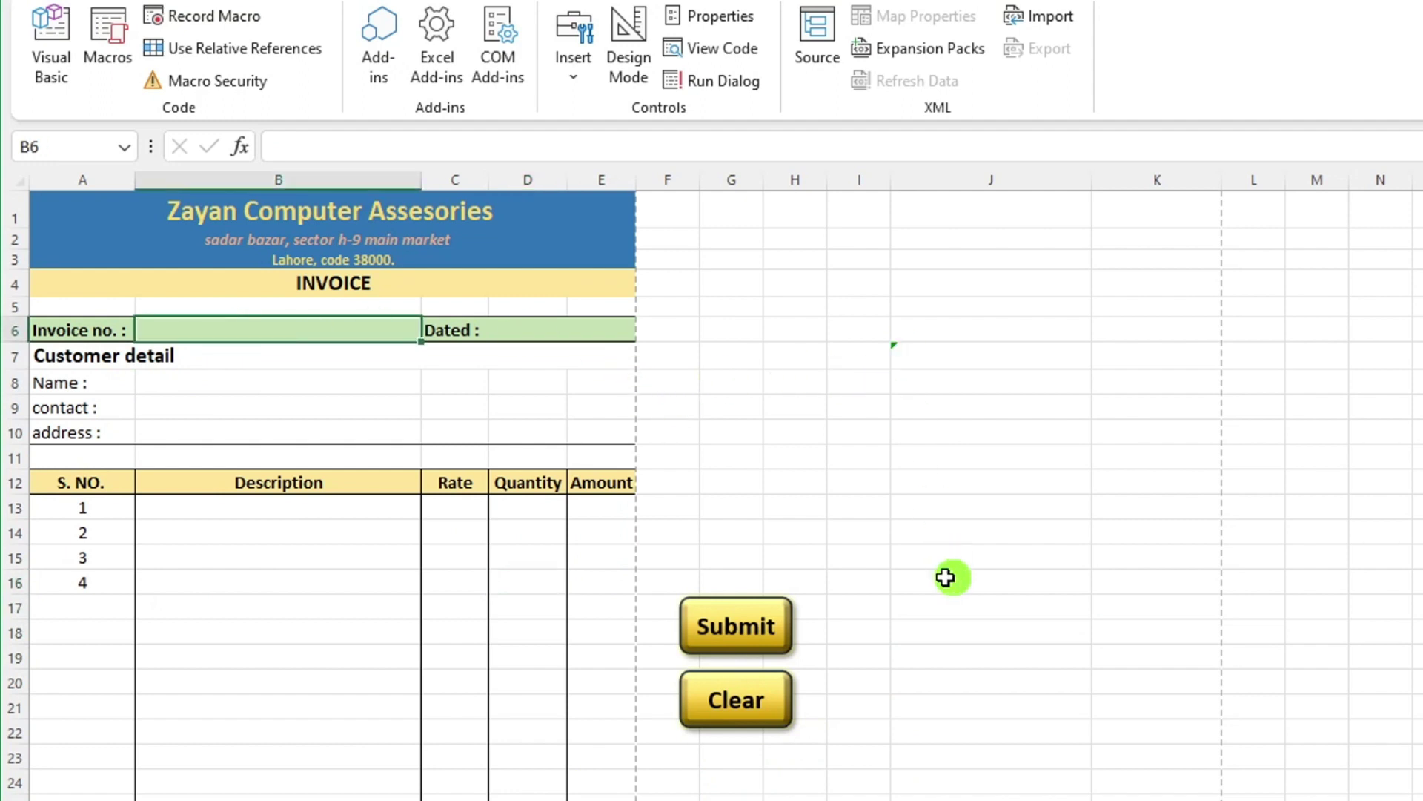
{"action": "scroll", "coordinate": [919, 582], "scroll_direction": "down", "scroll_amount": 1}
{"action": "scroll", "coordinate": [736, 713], "scroll_direction": "up", "scroll_amount": 1}
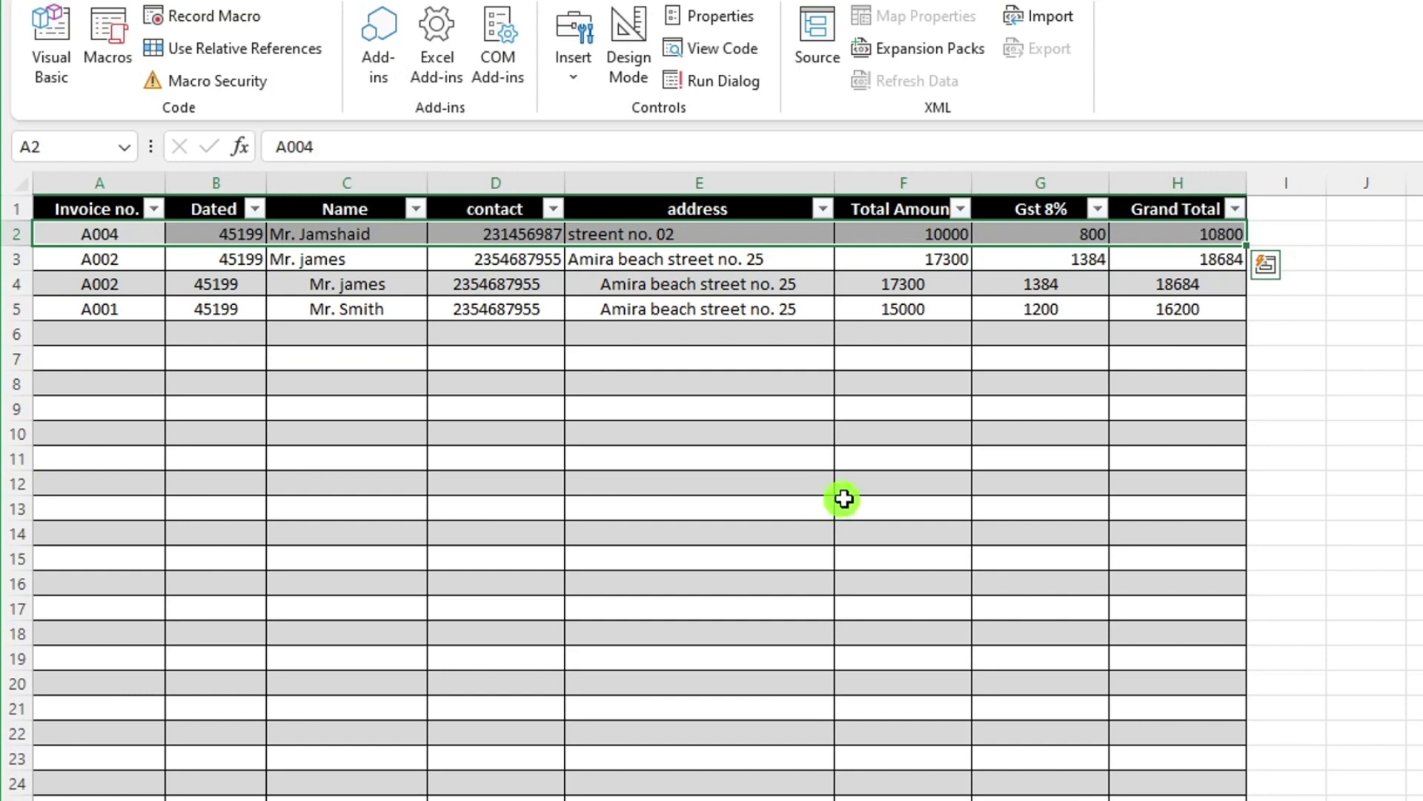
{"action": "scroll", "coordinate": [845, 512], "scroll_direction": "down", "scroll_amount": 5}
{"action": "scroll", "coordinate": [826, 531], "scroll_direction": "up", "scroll_amount": 5}
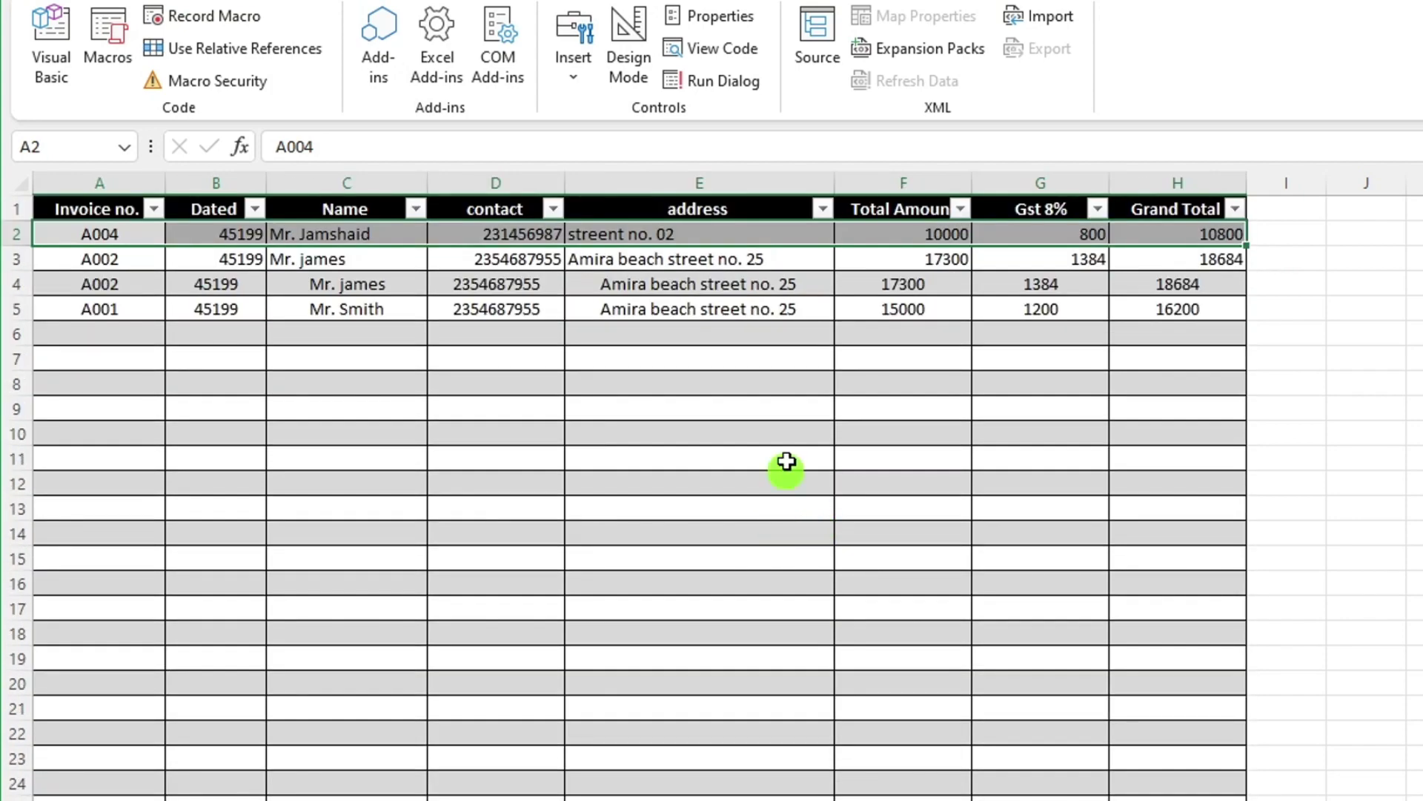
{"action": "key", "text": "ctrl+Page_Up"}
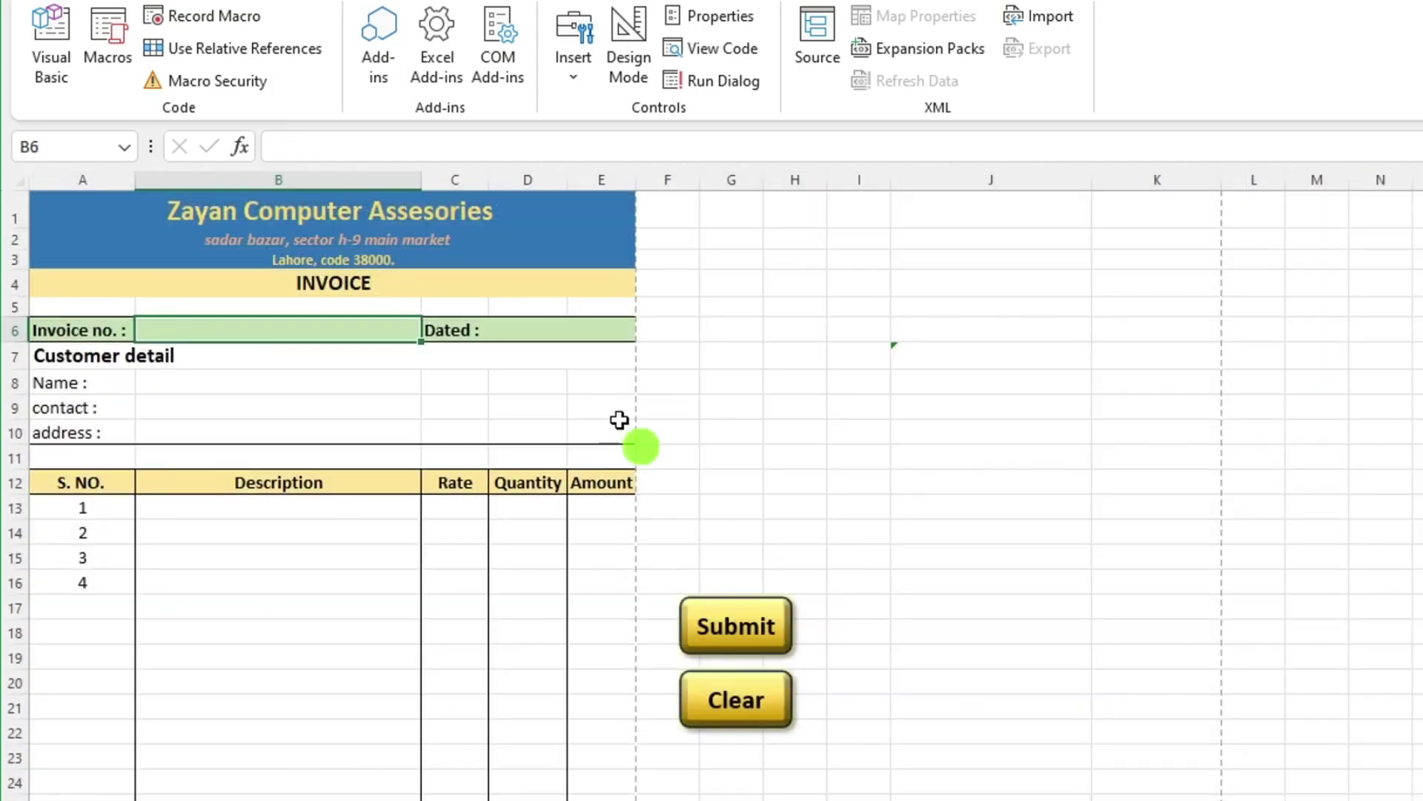
{"action": "key", "text": "ctrl+p"}
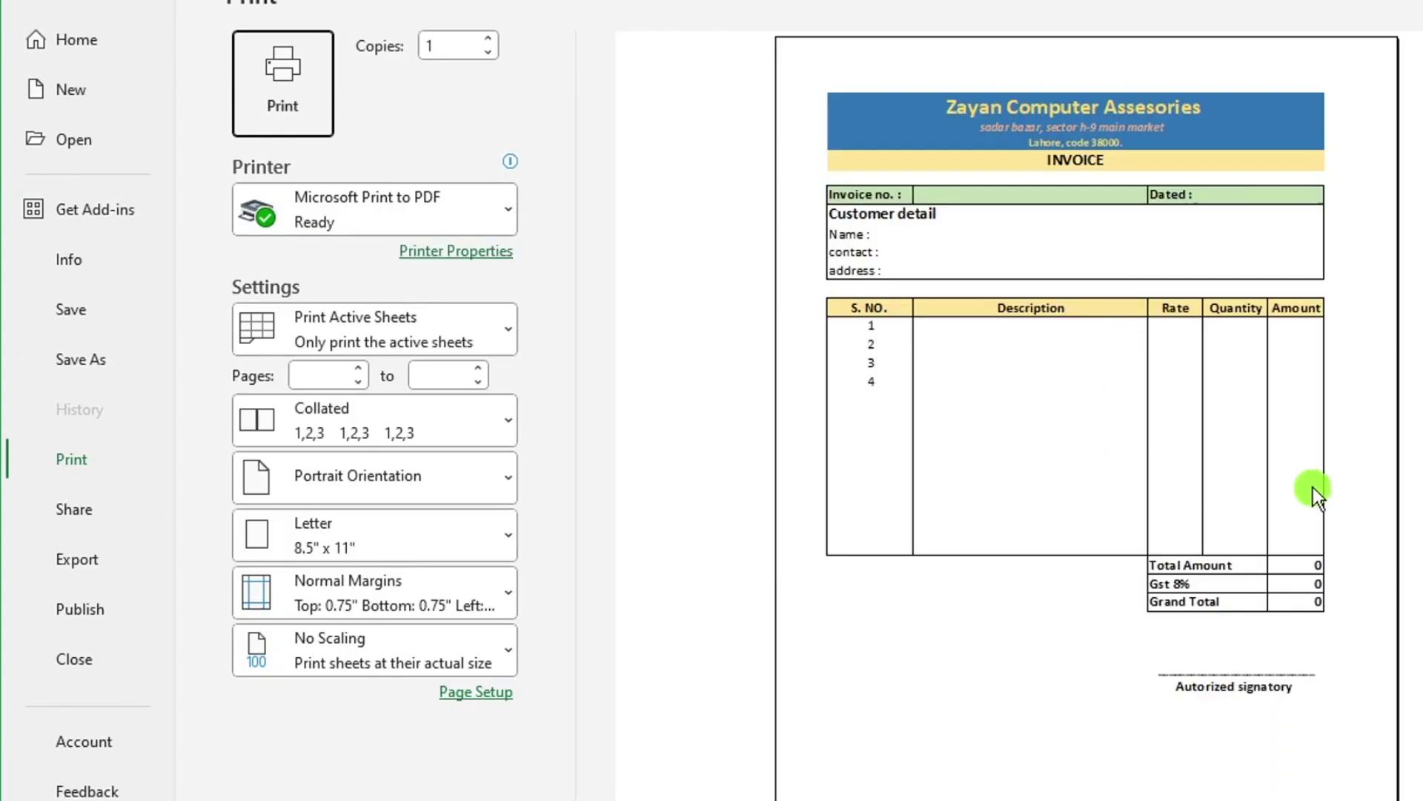
{"action": "left_click", "coordinate": [37, 3]}
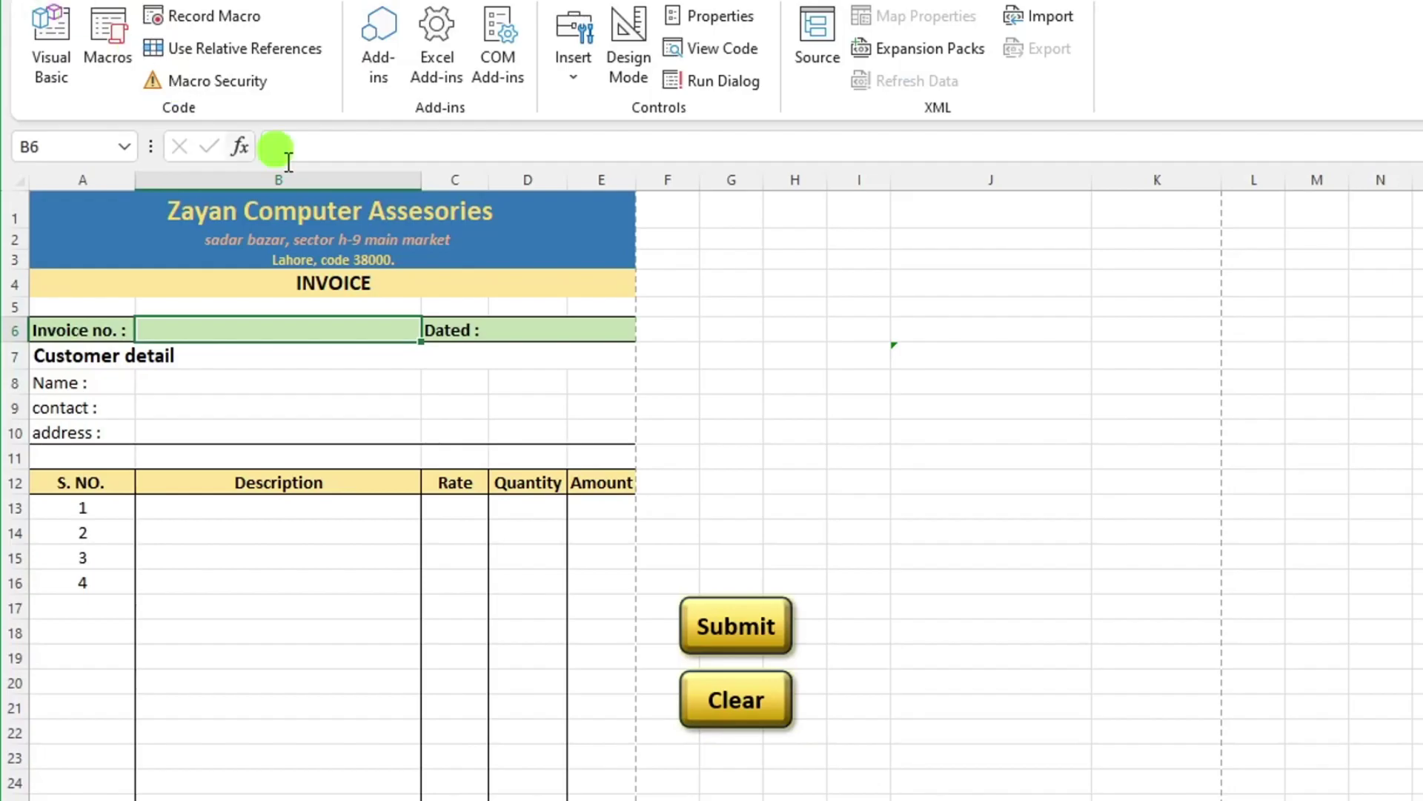
{"action": "left_click", "coordinate": [327, 784]}
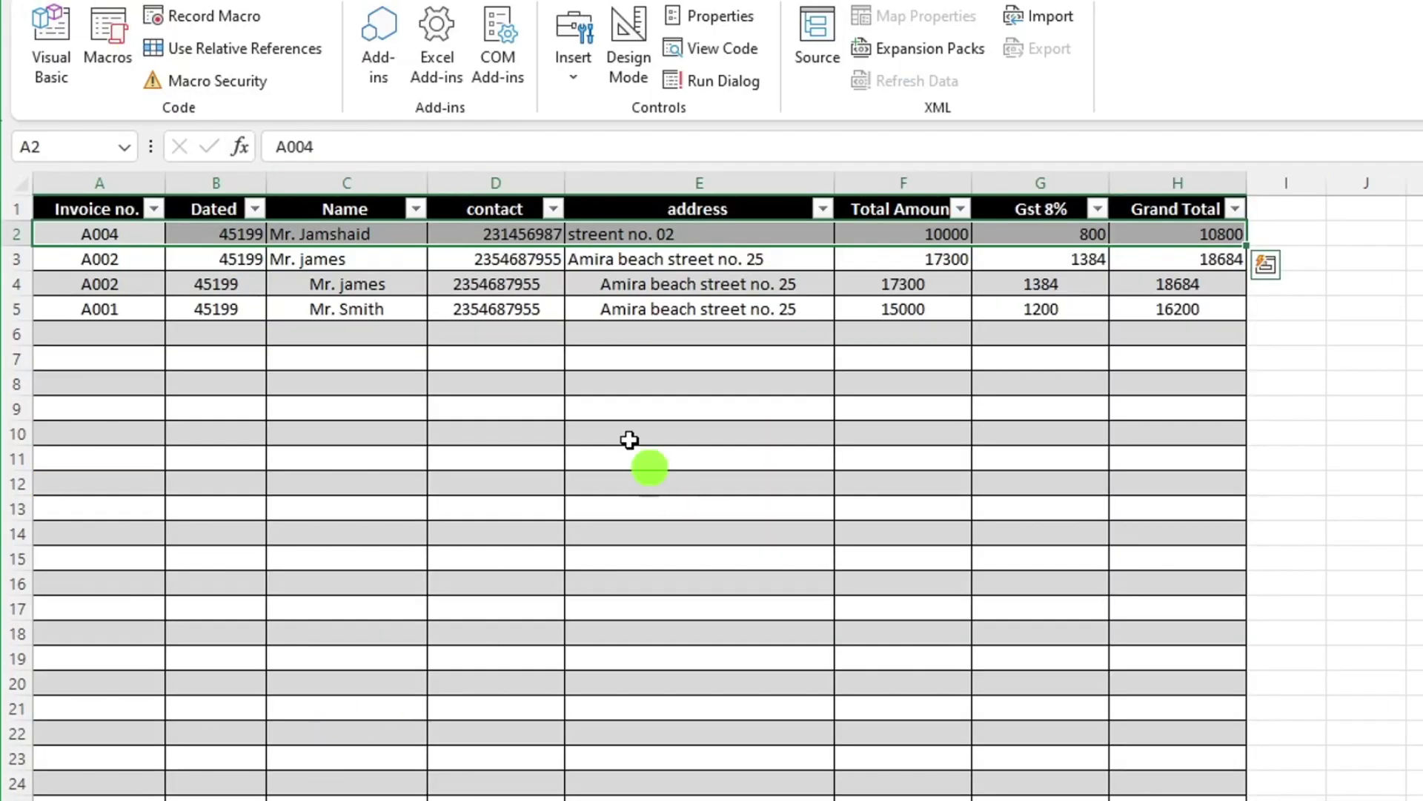
{"action": "key", "text": "ctrl+p"}
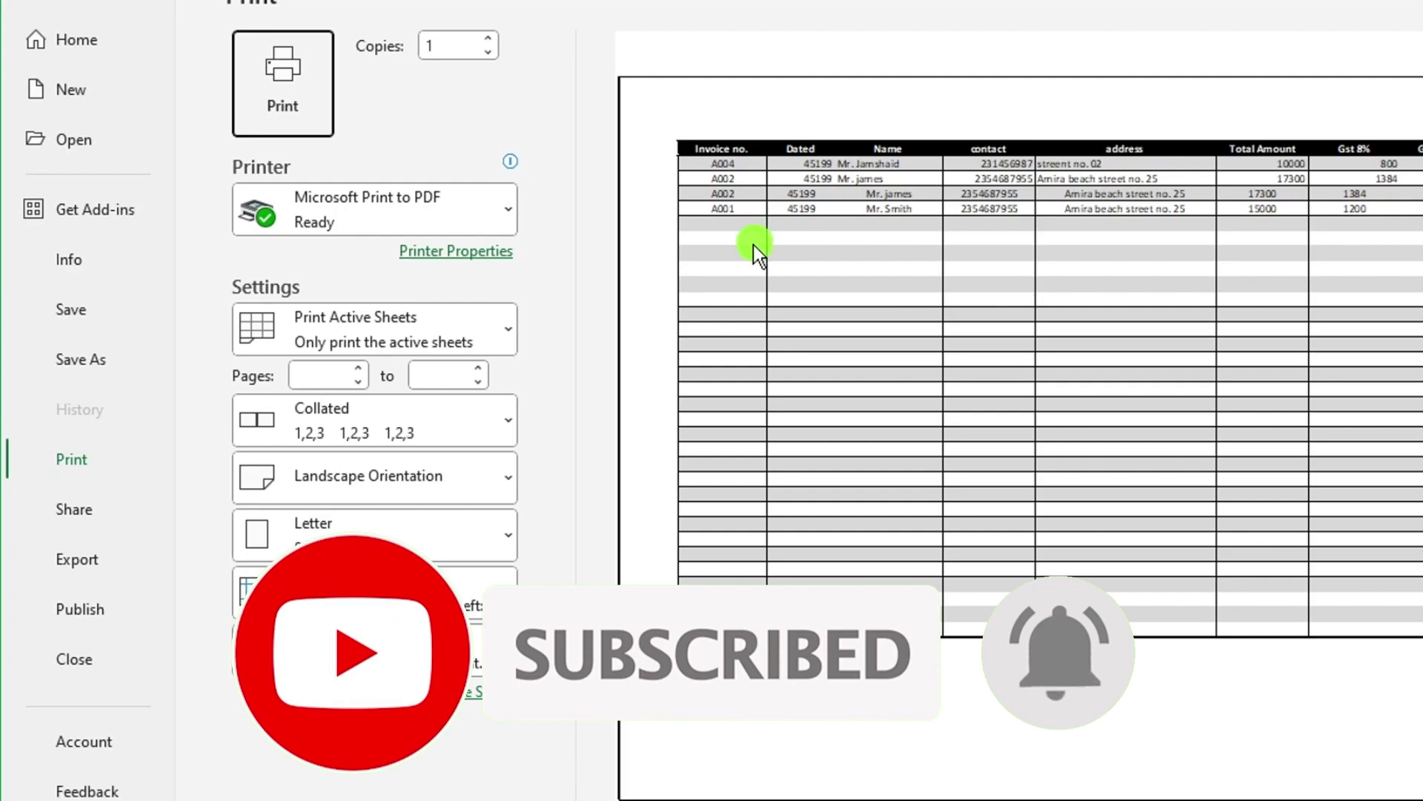
{"action": "key", "text": "Escape"}
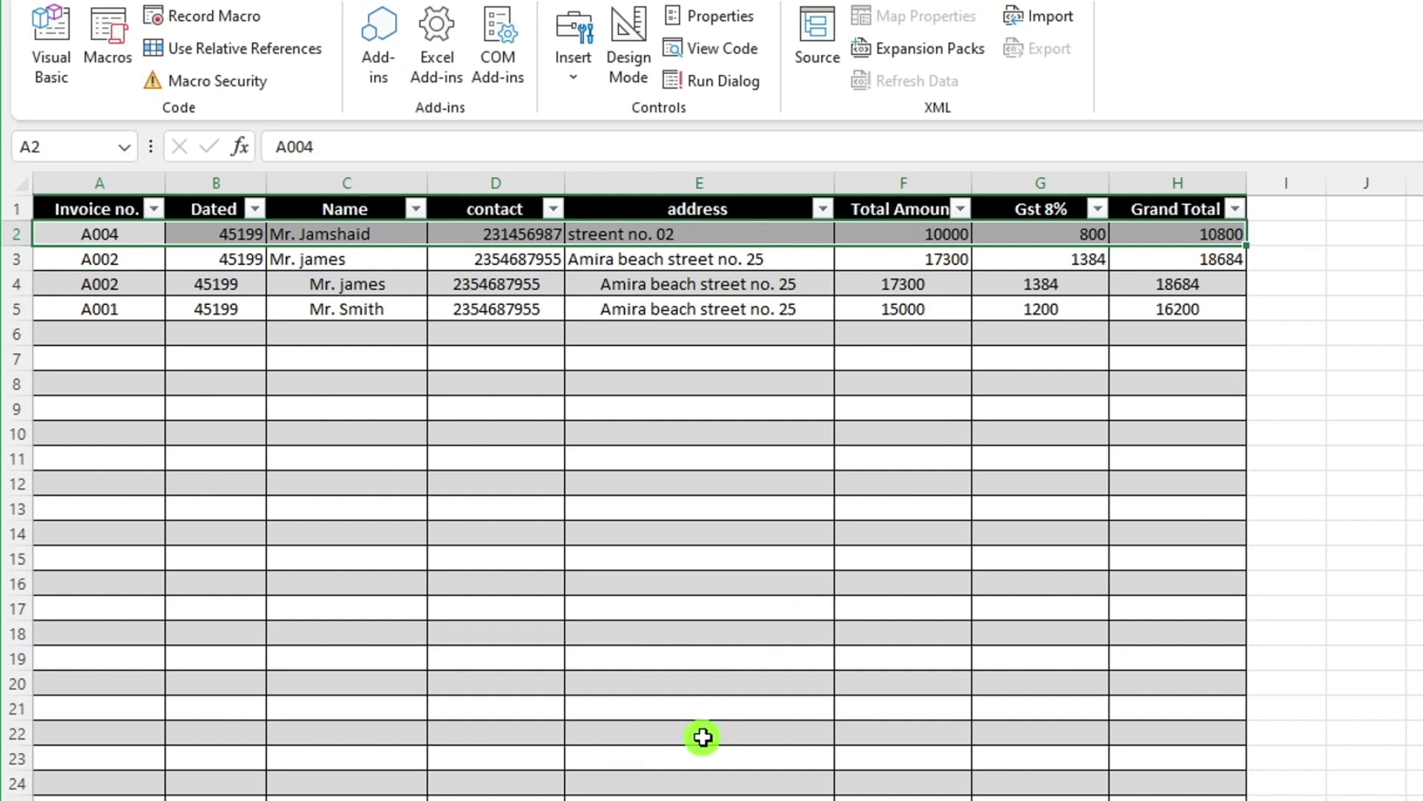
{"action": "key", "text": "ctrl+Page_Up"}
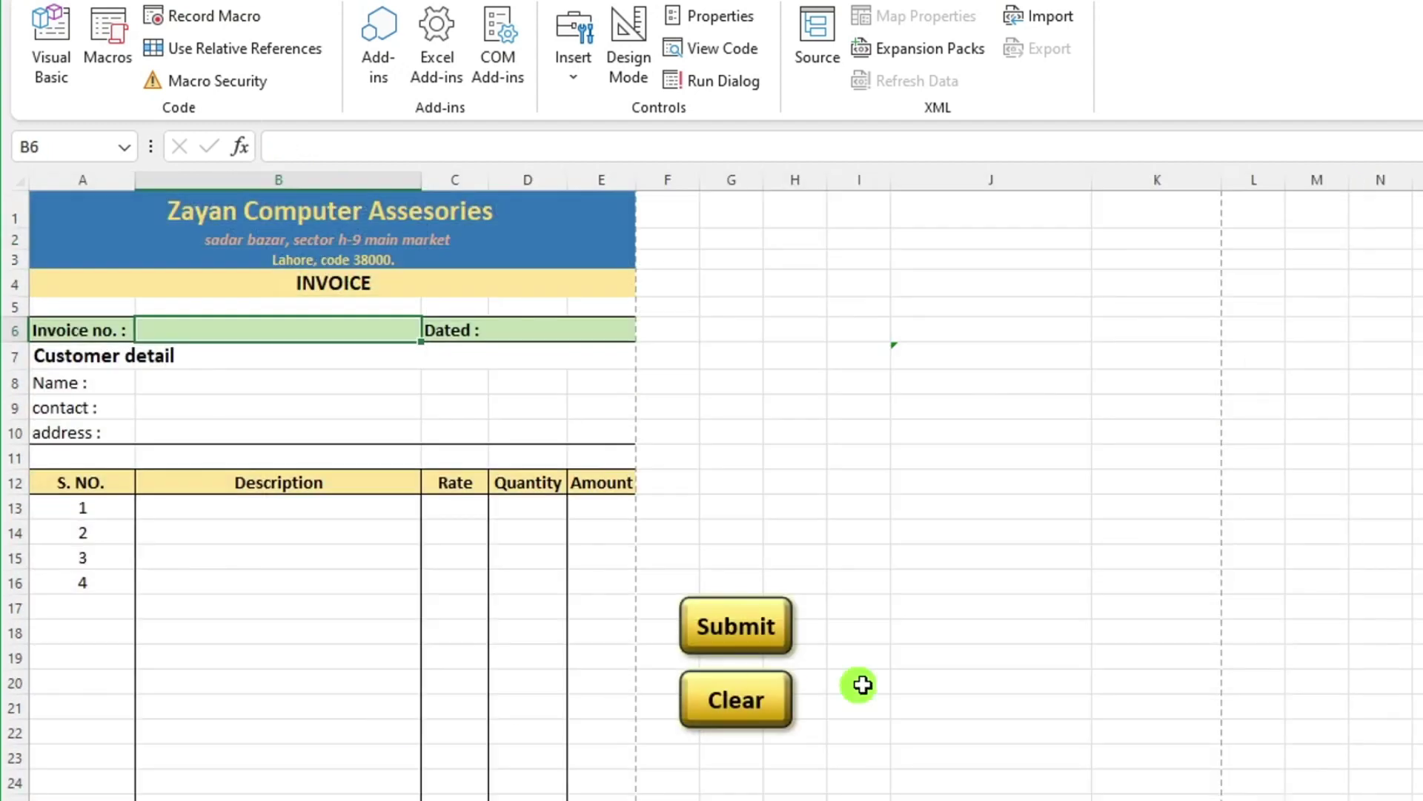